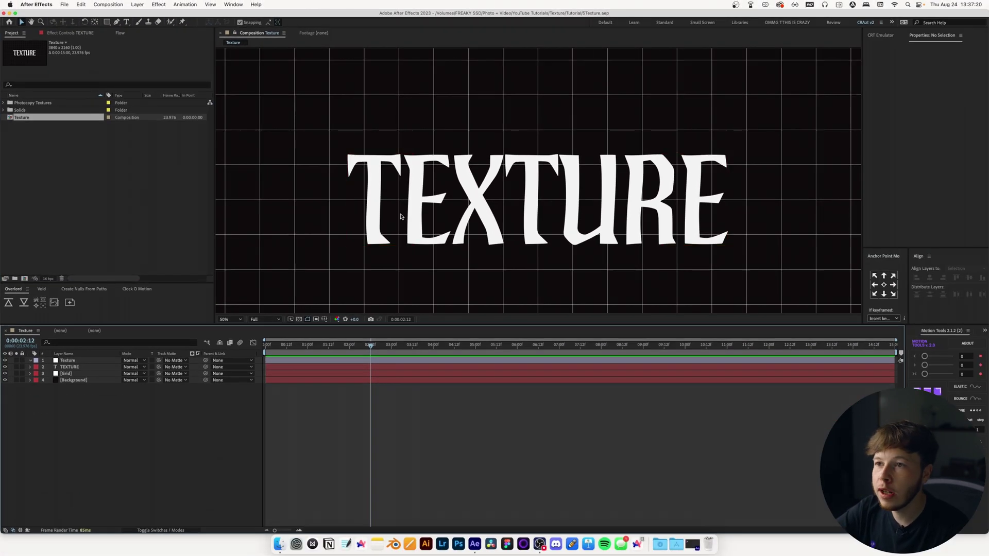
Examine the composition's Background, Grid, TEXTURE text and Texture layers, including the settings of the Grid effect
click(75, 381)
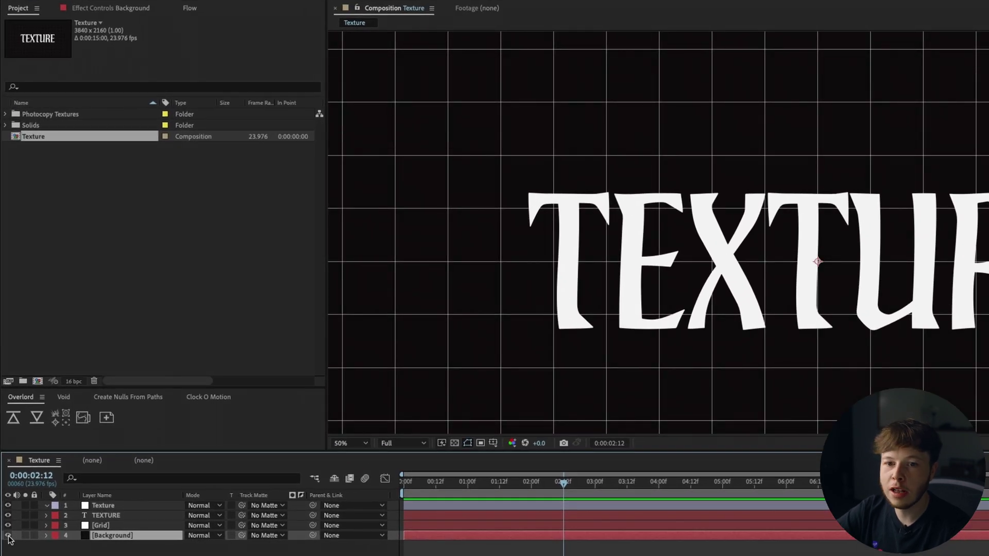
click(9, 526)
click(9, 525)
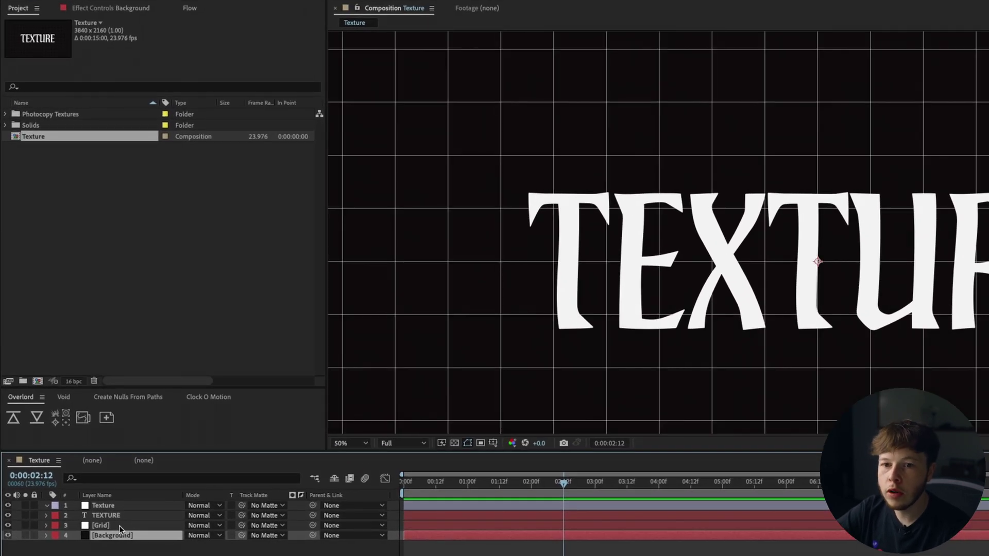
click(119, 525)
click(86, 14)
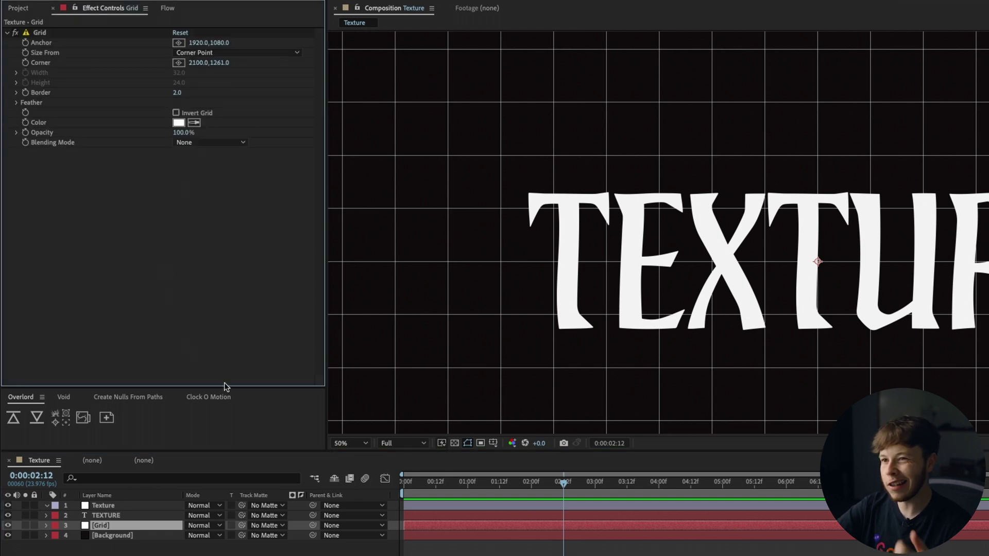
click(116, 515)
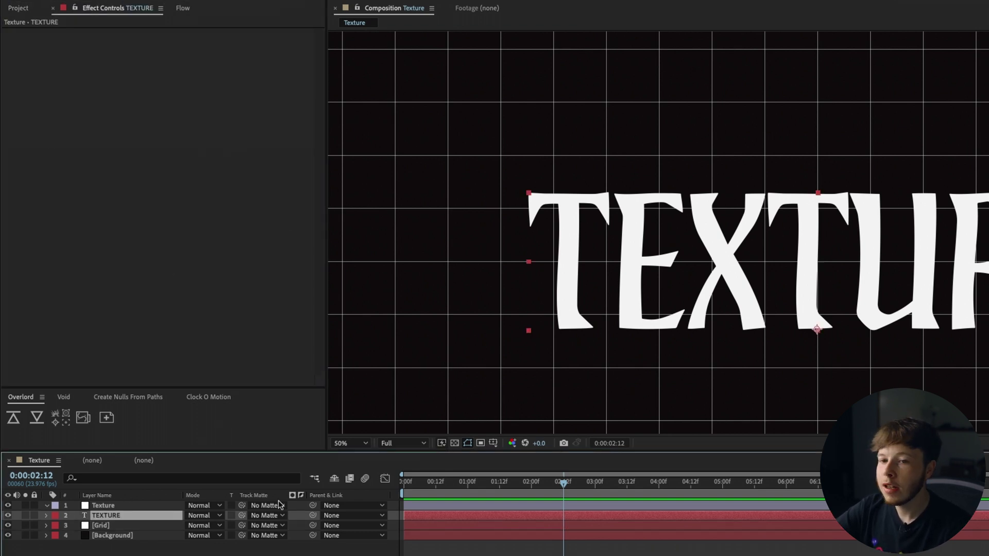
click(113, 505)
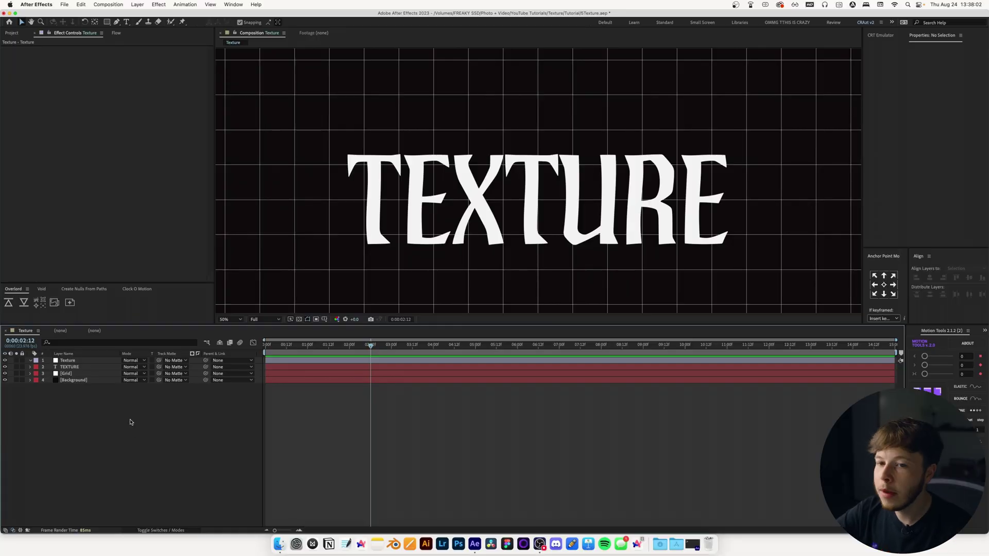
Apply the Turbulent Displace effect to the Texture layer above the text
click(86, 364)
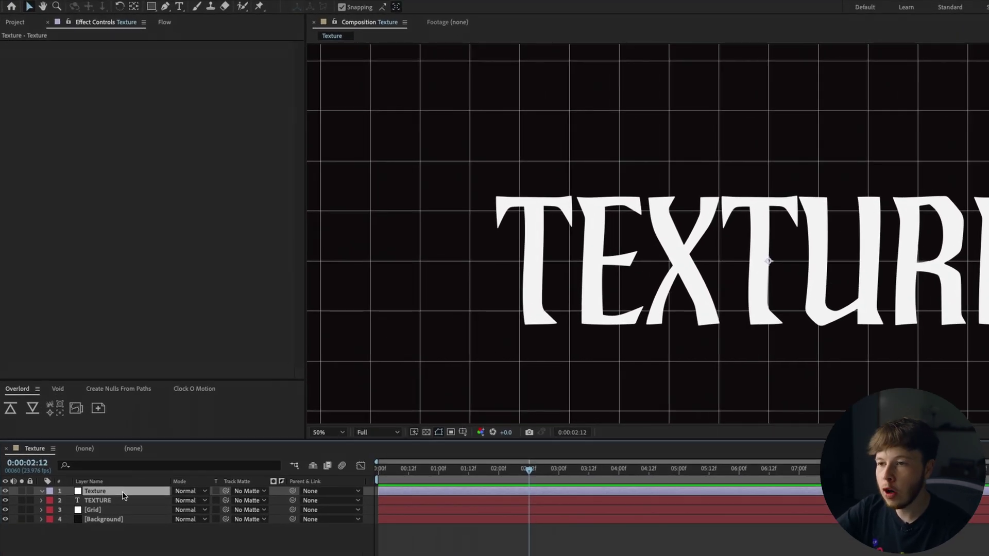
key(ctrl+space)
text(tur)
key(Return)
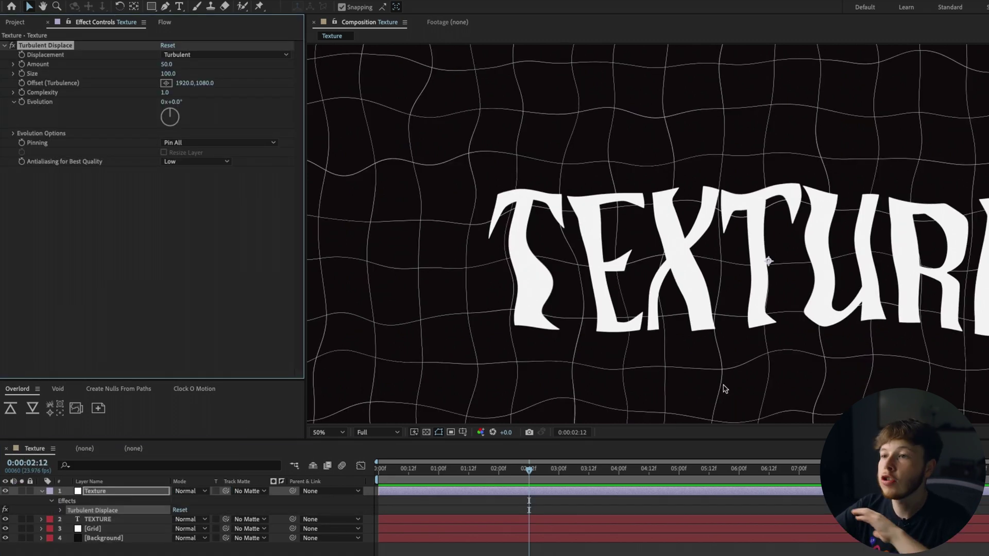
Set Turbulent Displace's Amount to 8 and Size to 8, and compare the lettering with the effect off and on
click(168, 66)
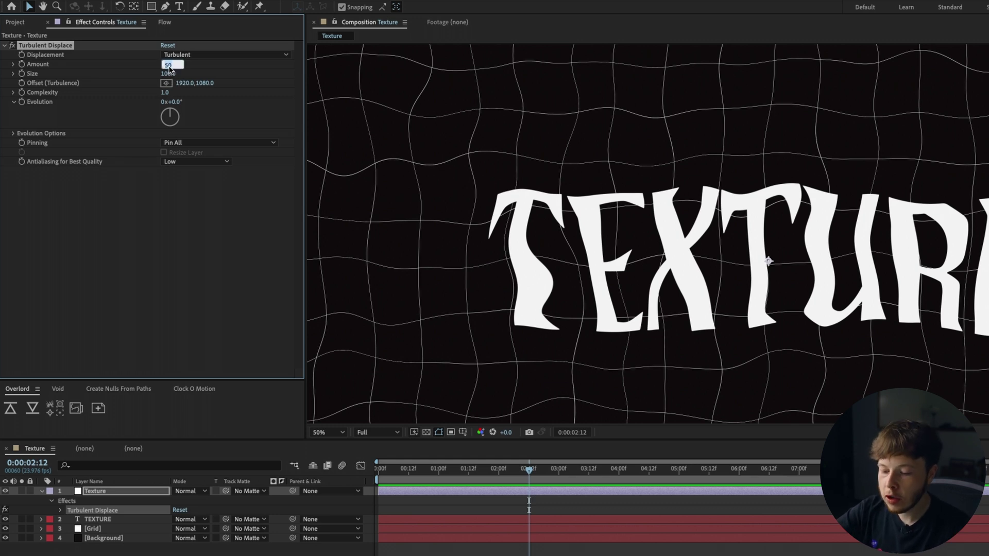
text(8)
key(Tab)
text(8)
key(Return)
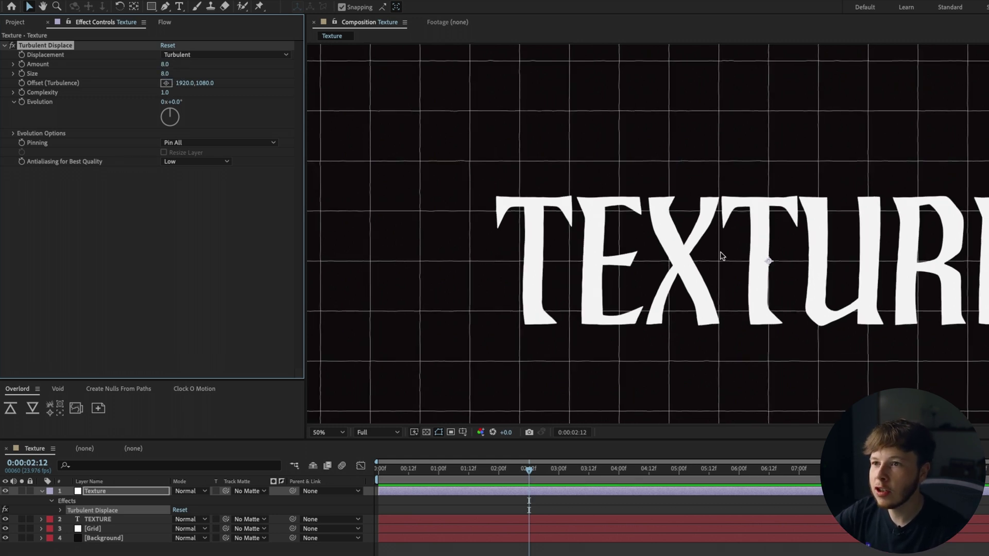
scroll(721, 256, up, 1)
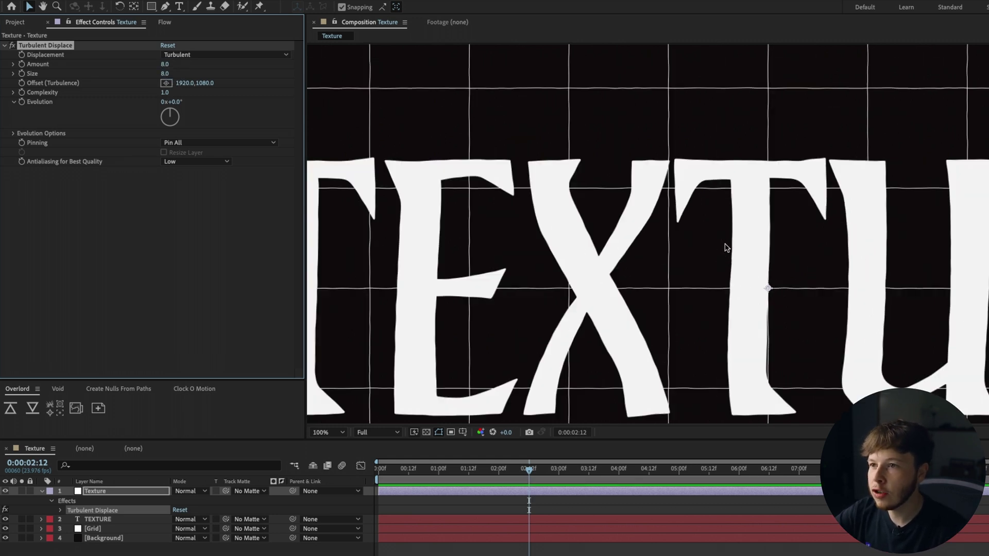
click(13, 47)
click(12, 47)
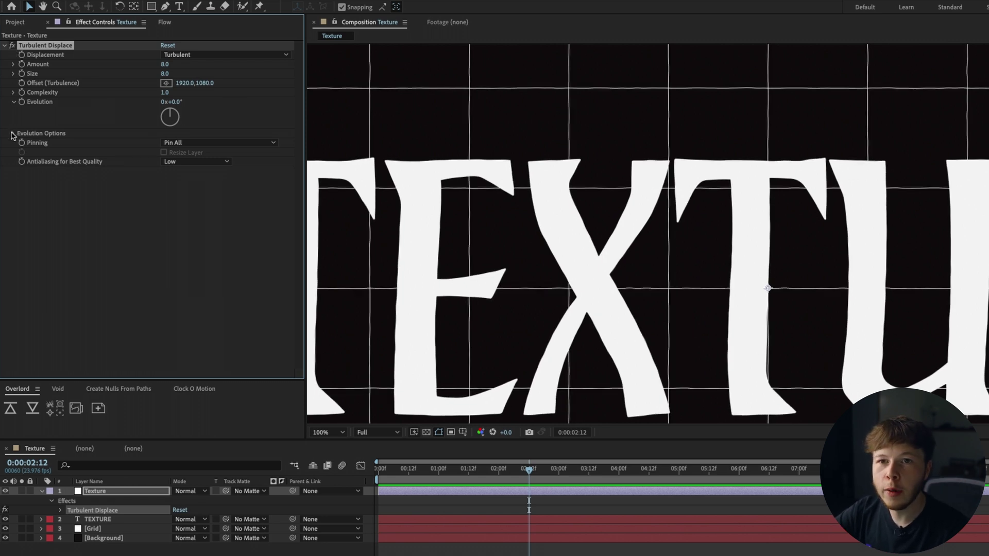
Add the expression posterizeTime(6) and random(3) to Turbulent Displace's Random Seed, and scrub through the timeline to check the motion
click(13, 134)
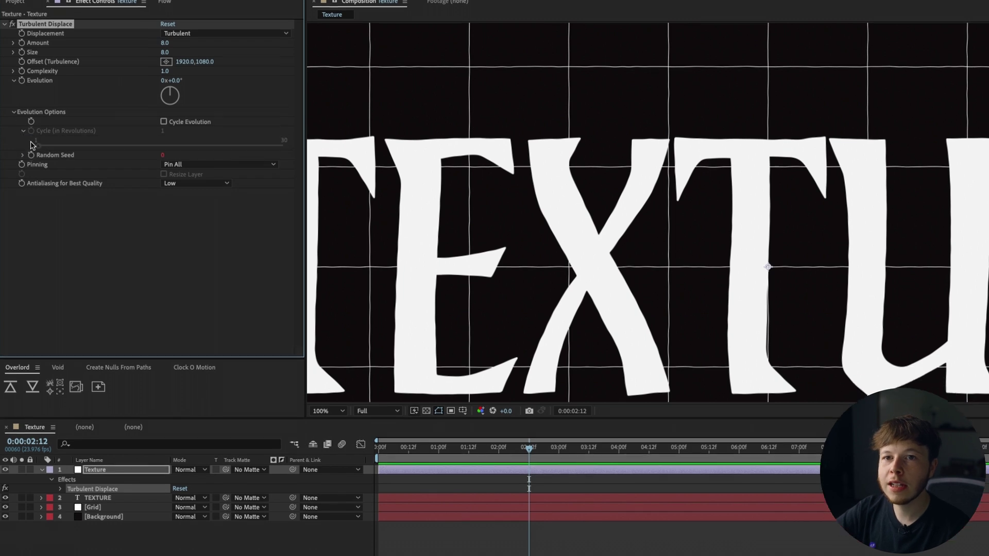
alt+click(31, 161)
text(posterizeTime())
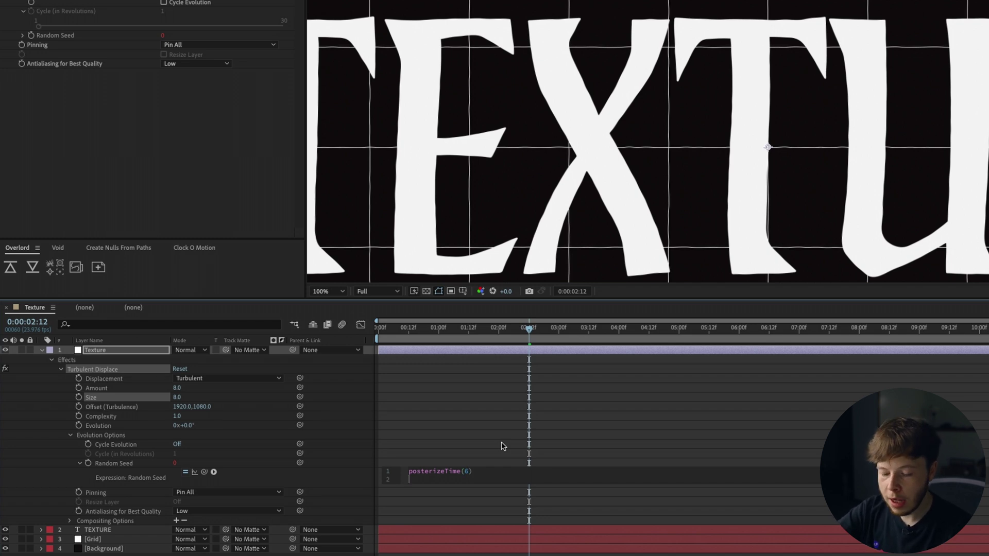
text(random)
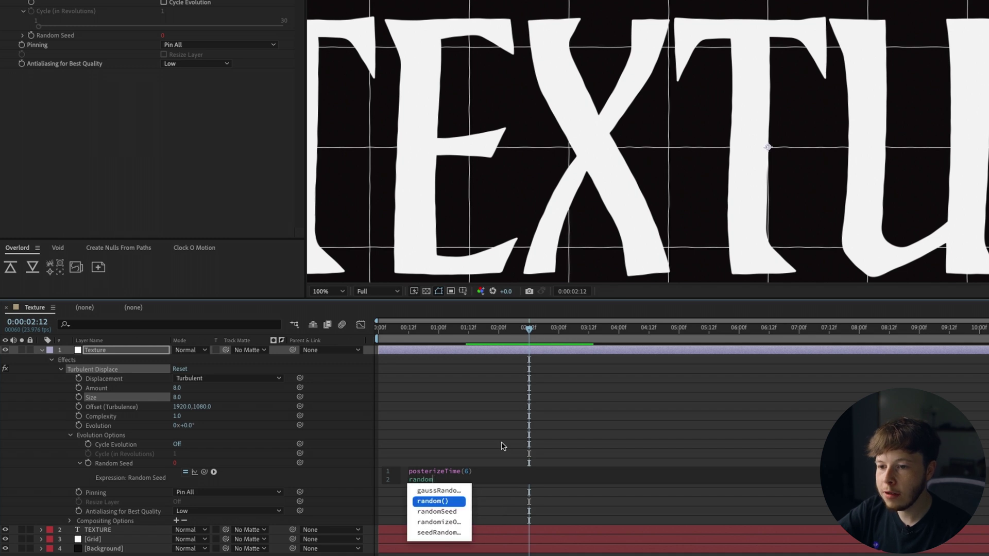
text(()3)
click(503, 445)
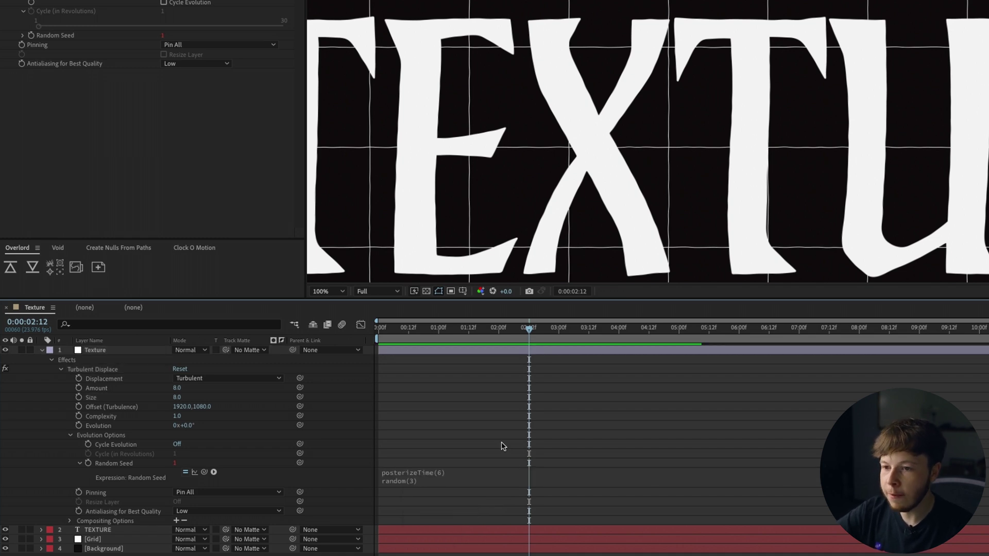
drag(503, 336, 676, 336)
drag(713, 369, 524, 361)
Change the second line of the Random Seed expression to random(500) and play back the animated edges
click(412, 482)
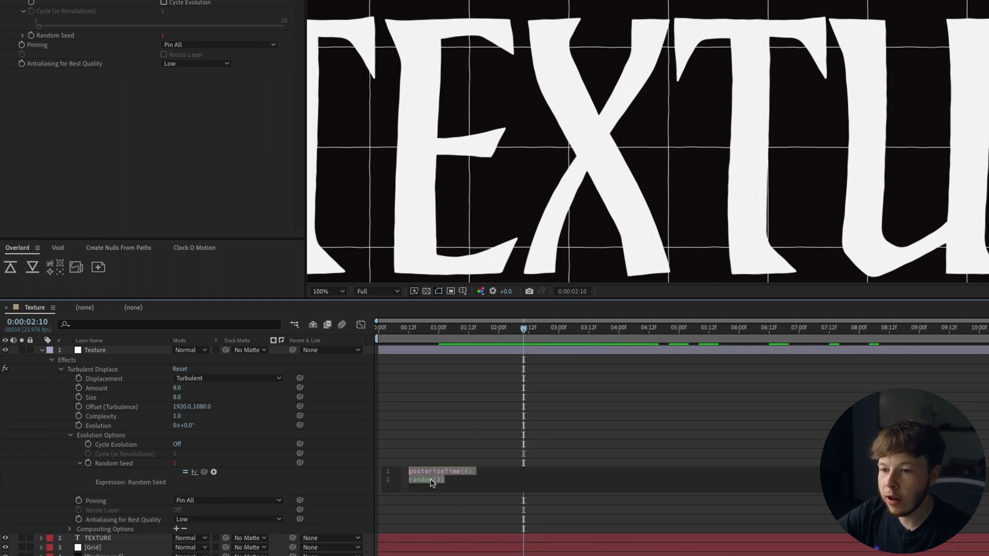
click(438, 479)
text(3)
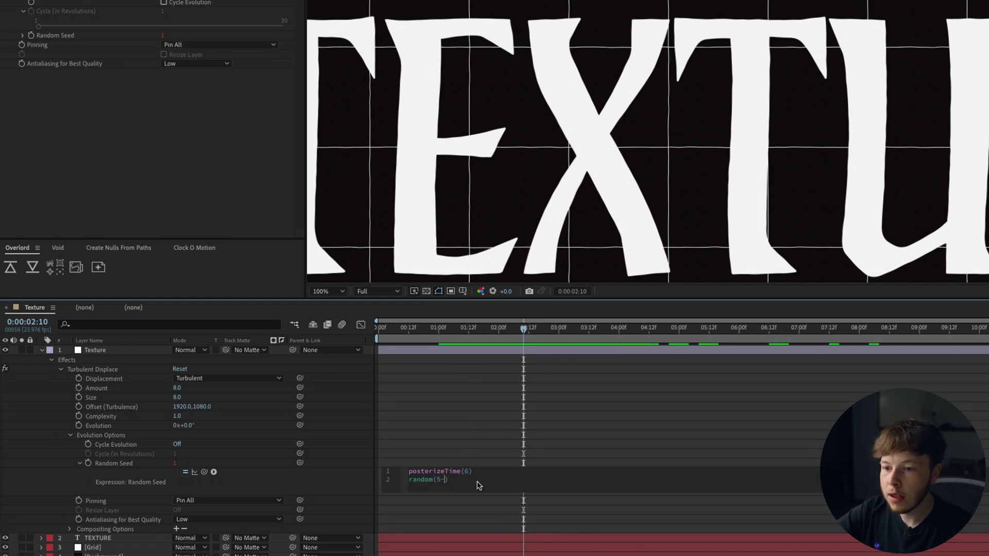
click(463, 380)
key(space)
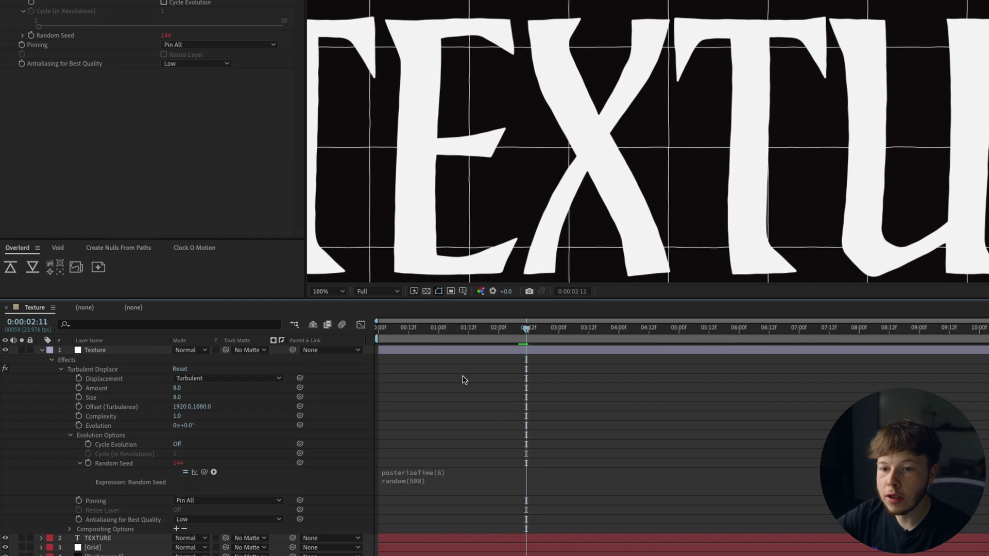
drag(525, 328, 549, 348)
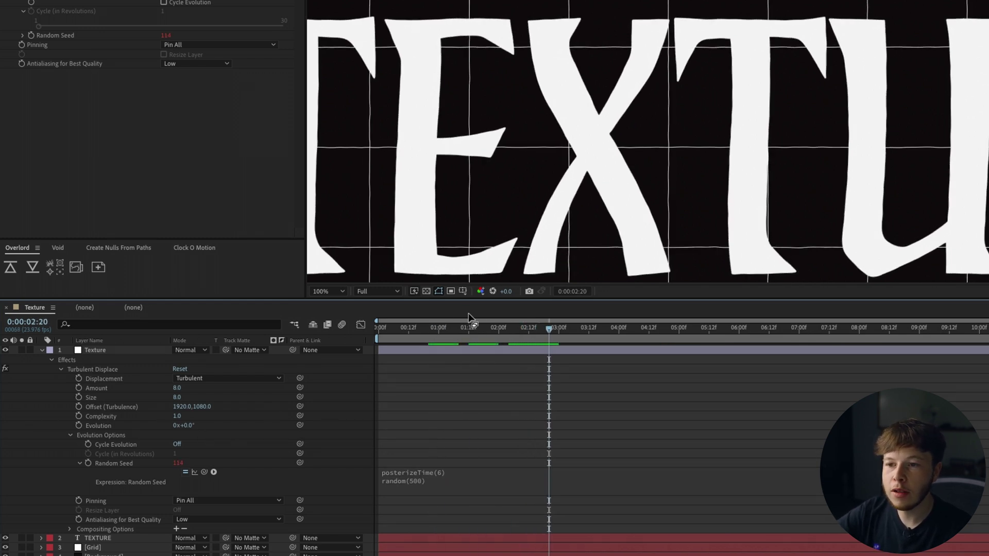
mouse_move(470, 330)
mouse_down()
mouse_move(441, 329)
mouse_move(593, 327)
mouse_move(467, 324)
mouse_up()
key(space)
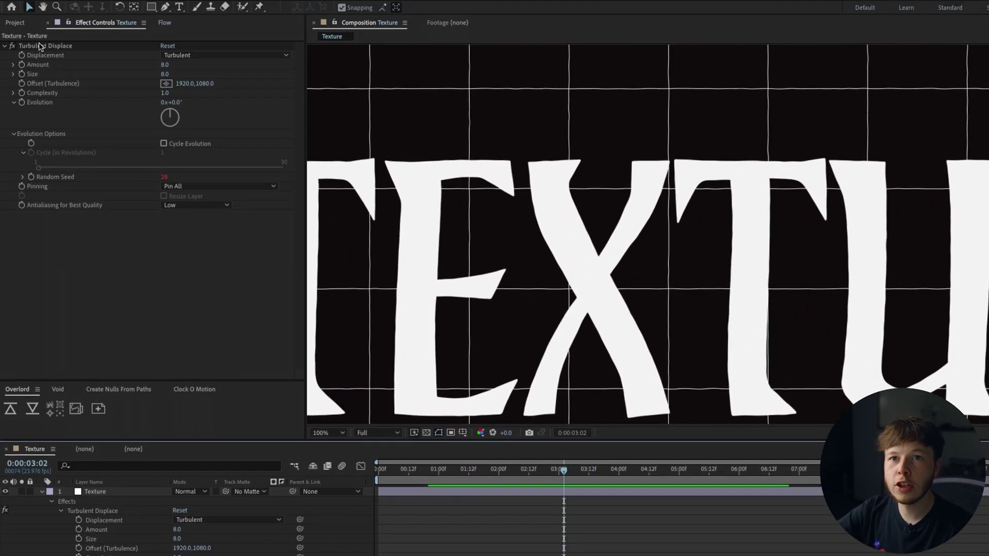
Duplicate Turbulent Displace on the Texture layer, set the copy's Amount to 30 and Size to 2, and inspect the edges
click(129, 46)
key(ctrl+d)
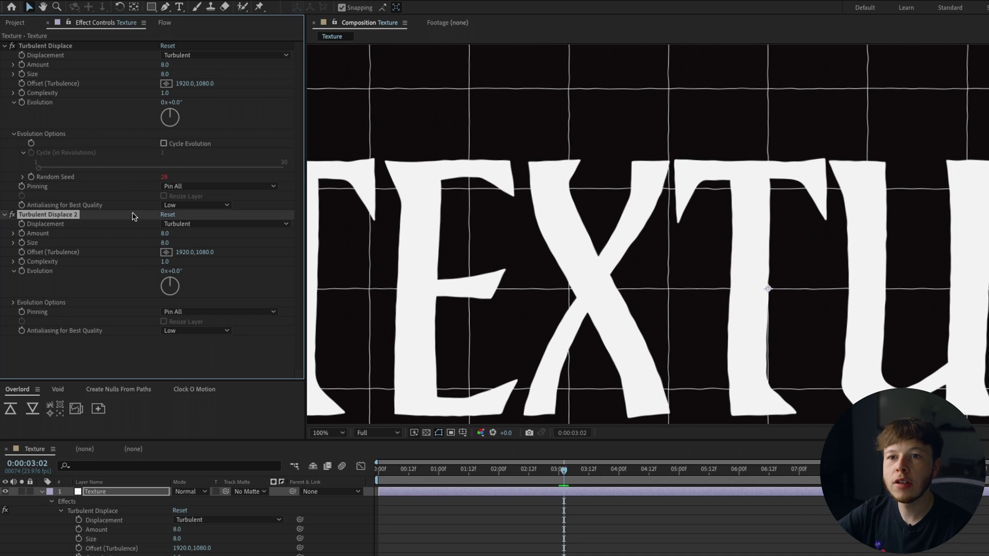
click(165, 234)
text(30)
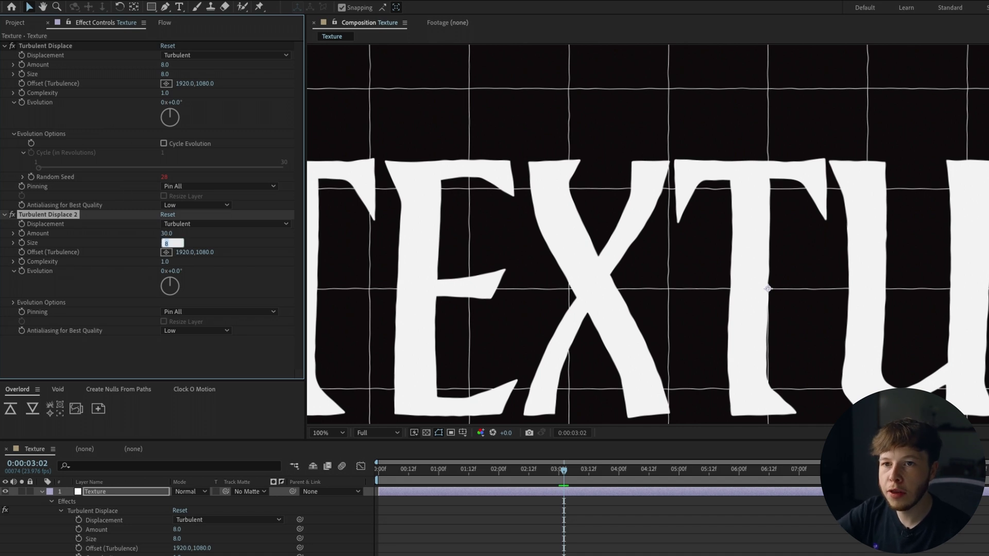
key(Tab)
text(2)
key(Return)
scroll(642, 254, up, 2)
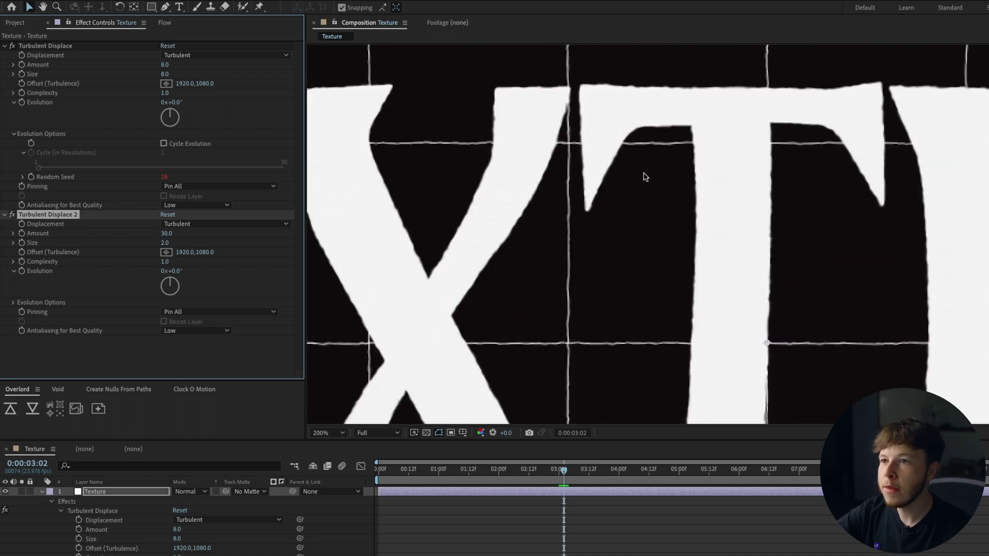
scroll(680, 185, down, 4)
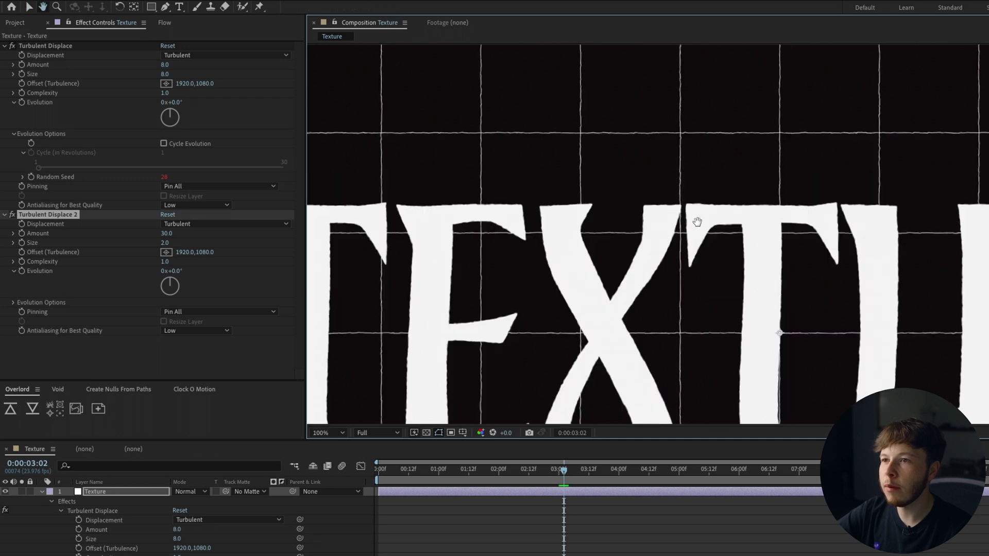
key(v)
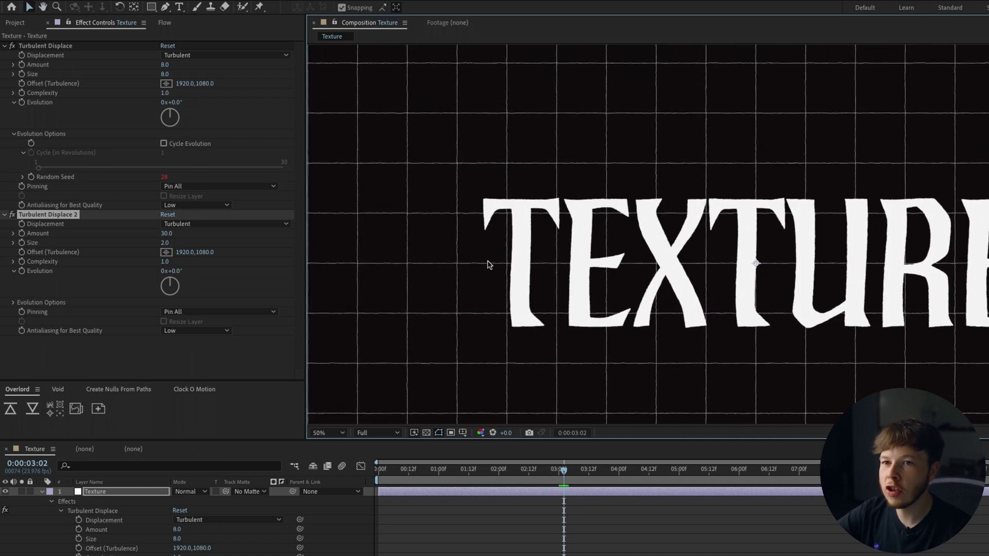
Compare the look with the first Turbulent Displace toggled, and play back the composition to check the roughened text and grid edges
click(12, 46)
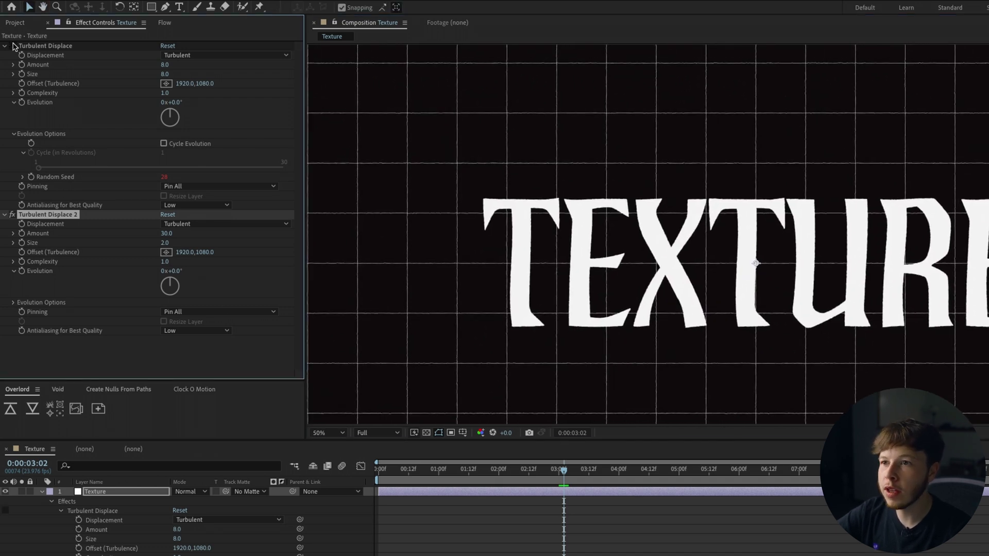
click(522, 552)
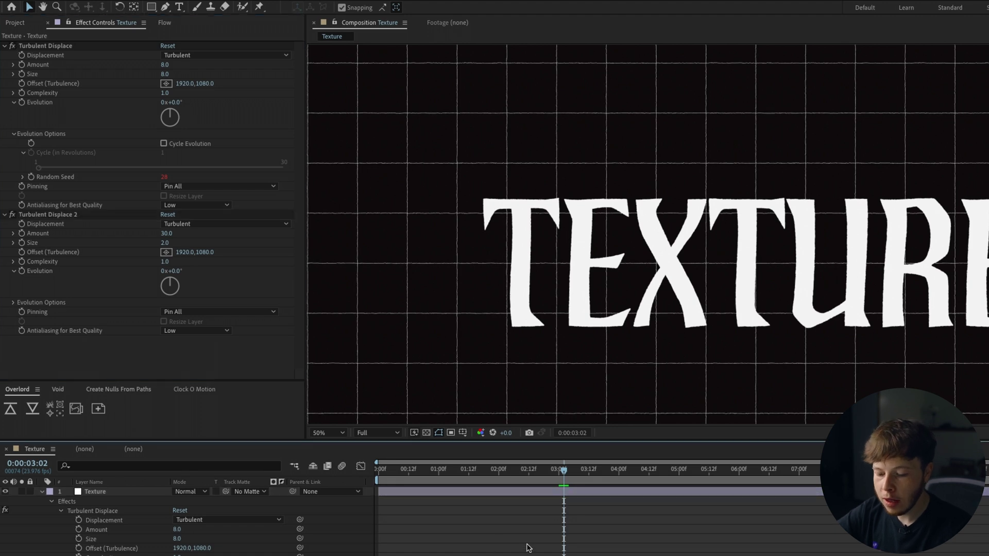
key(u)
drag(511, 470, 489, 470)
key(space)
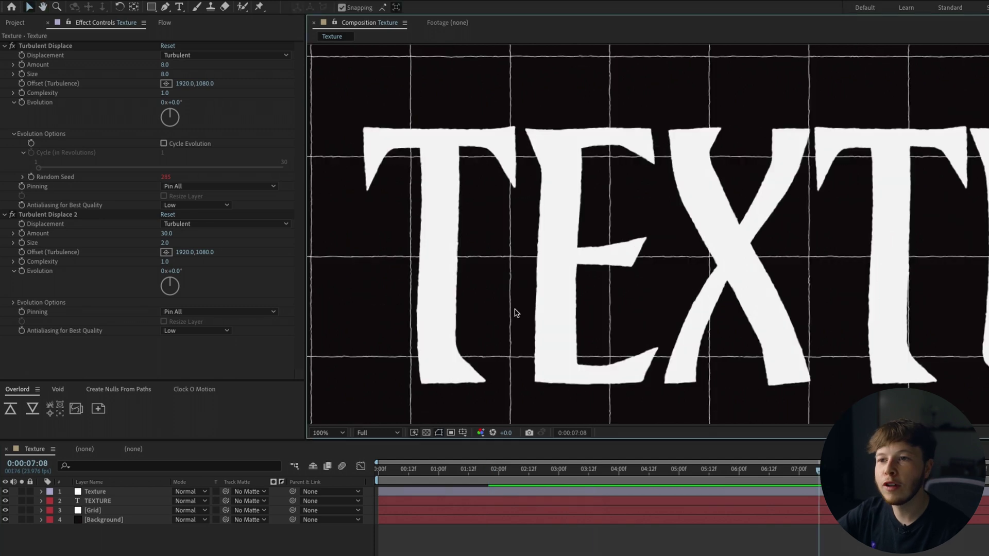
key(space)
drag(899, 246, 781, 286)
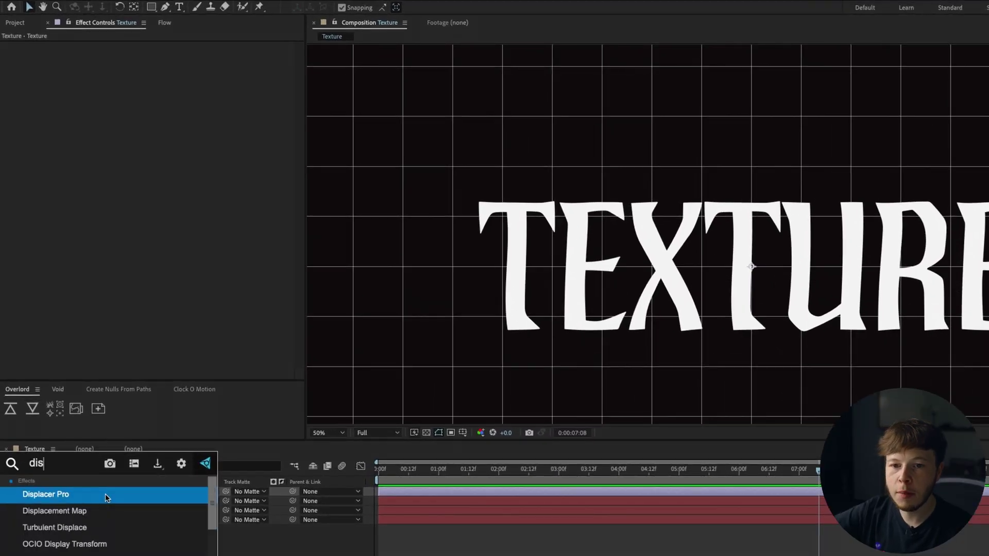
Apply the Displacement Map effect to the Texture layer, trying out a different Max Horizontal Displacement and undoing it
key(Down)
key(Return)
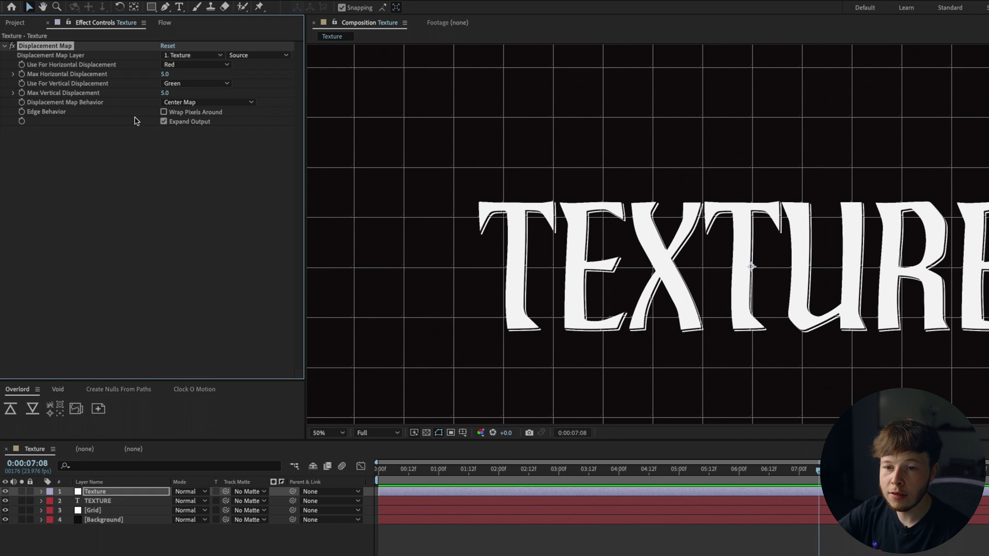
drag(166, 74, 291, 113)
key(ctrl+z)
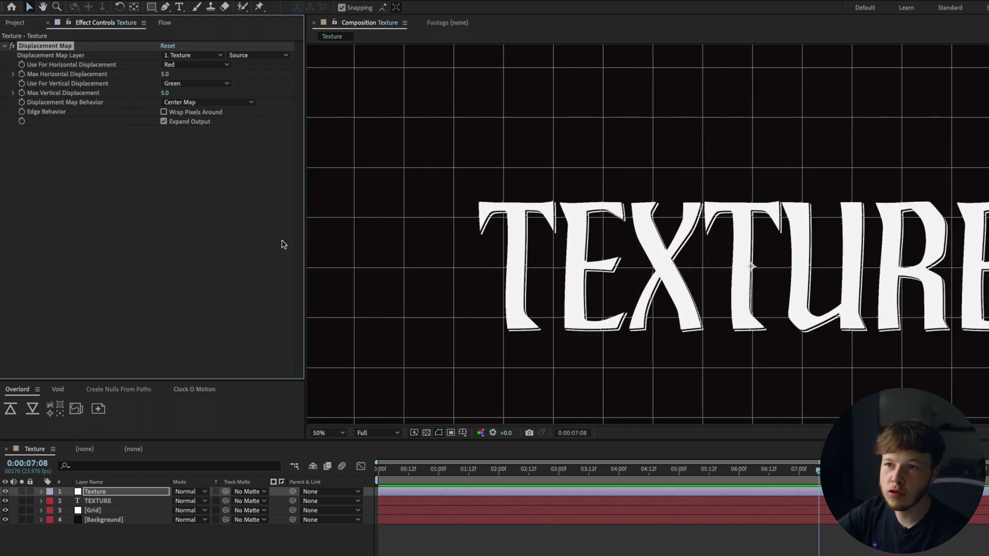
Create a new 3840 x 2160 px solid named Fractal Noise above the Texture layer
key(ctrl+shift+a)
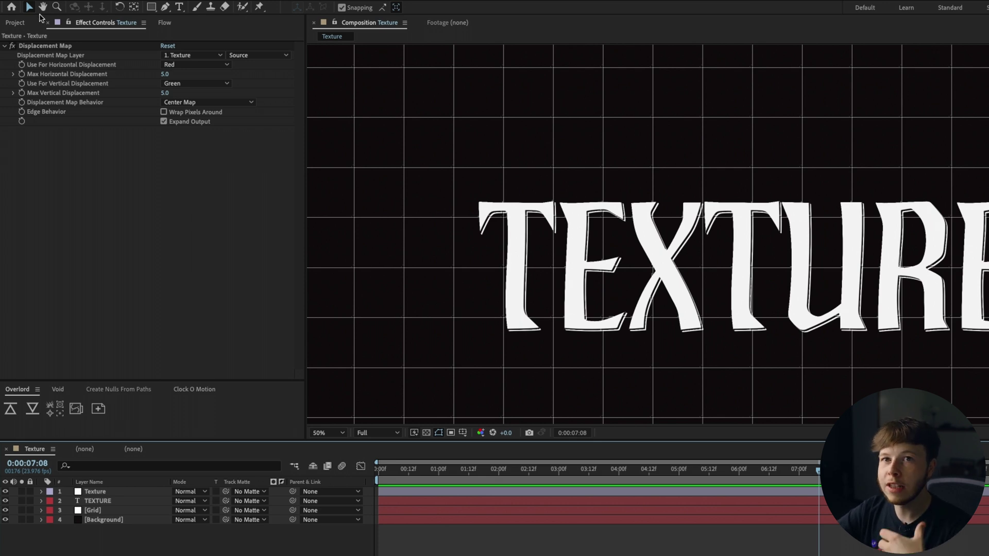
key(ctrl+y)
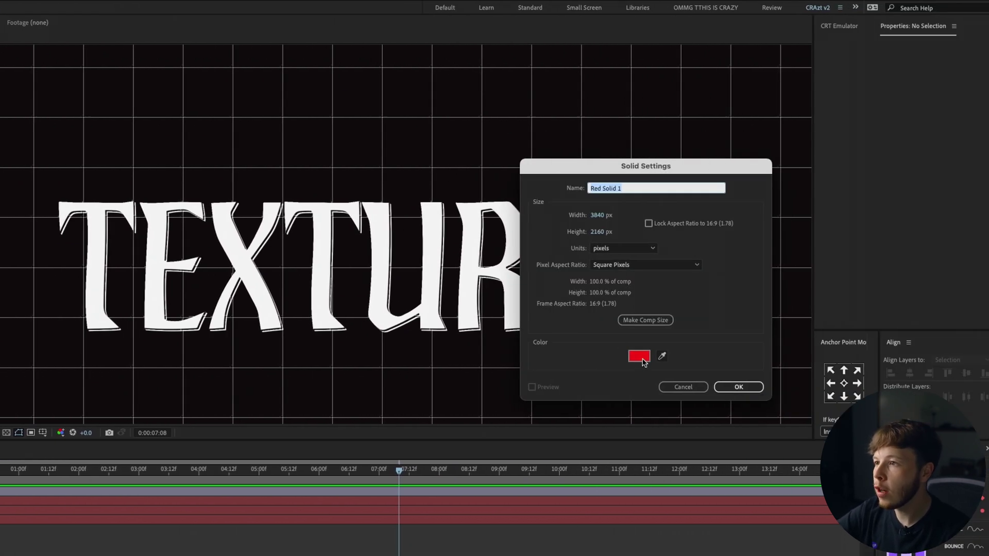
text(Frac)
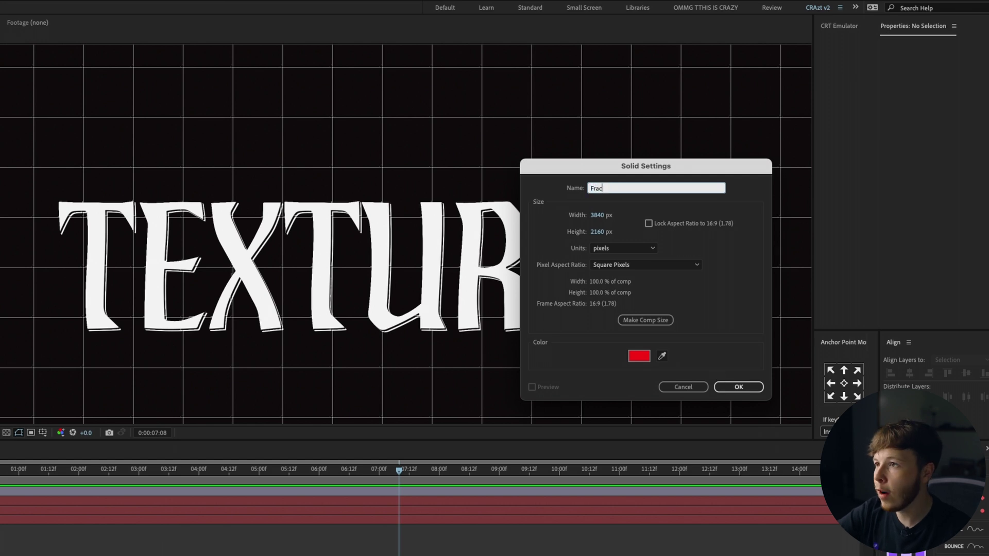
text(tal Noise)
key(Return)
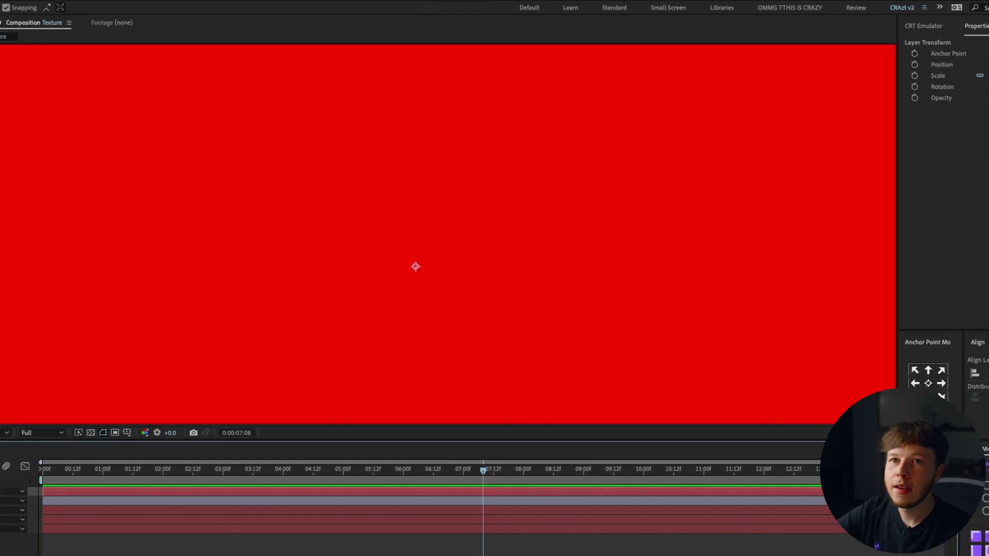
Apply the Fractal Noise effect to the Fractal Noise solid and hide that layer
key(ctrl+space)
text(ra)
key(BackSpace)
key(BackSpace)
text(fra)
key(Return)
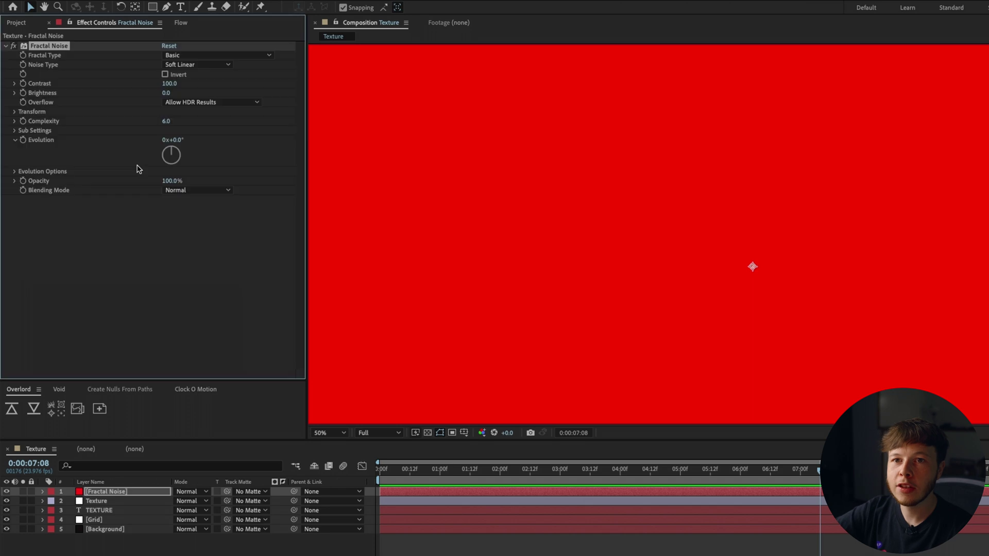
click(6, 491)
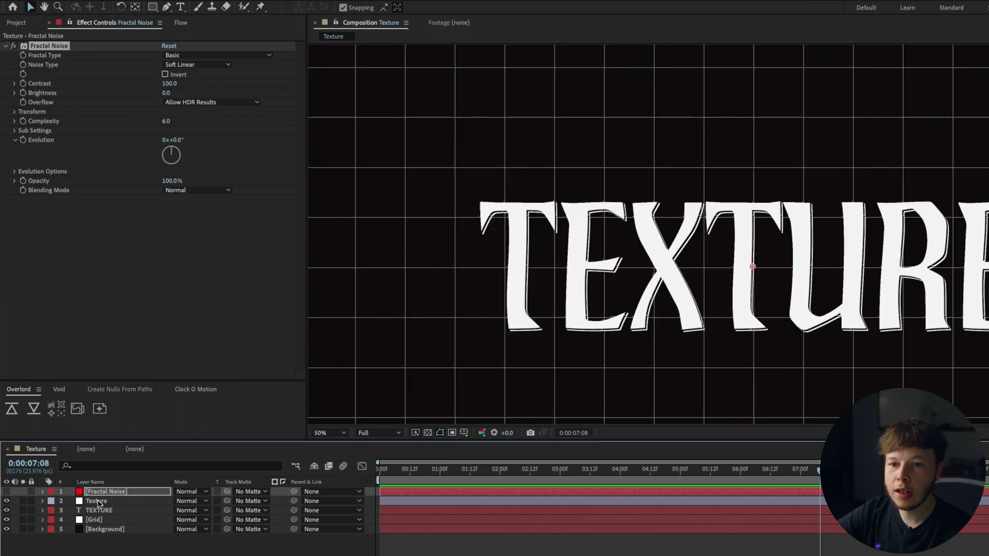
Set the Texture layer's Displacement Map to use the Fractal Noise layer with Effects & Masks as its source
click(98, 502)
click(189, 56)
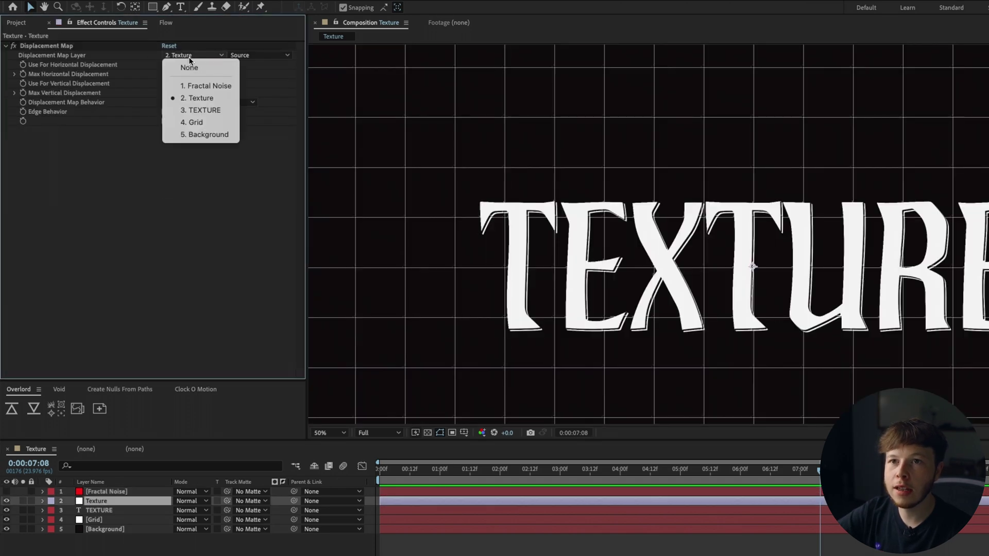
click(194, 87)
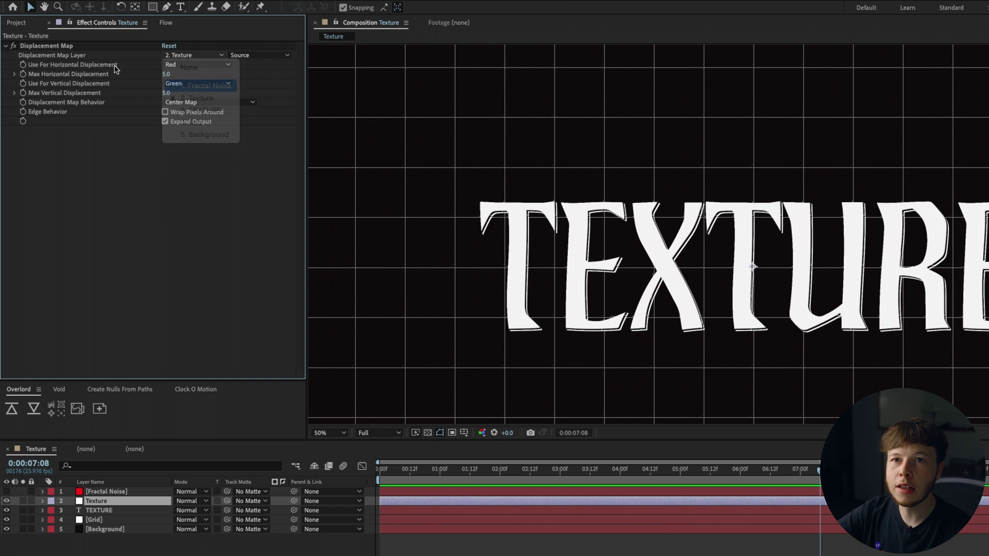
click(256, 55)
click(265, 90)
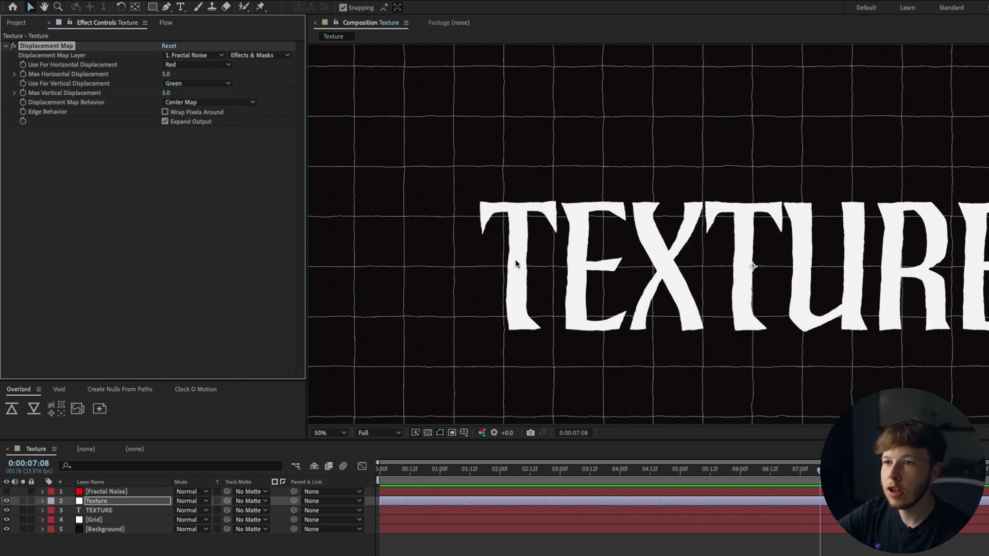
Inspect the displaced text and grid edges up close, trying out a different Max Horizontal Displacement
scroll(516, 263, up, 1)
drag(510, 232, 659, 221)
drag(471, 238, 546, 240)
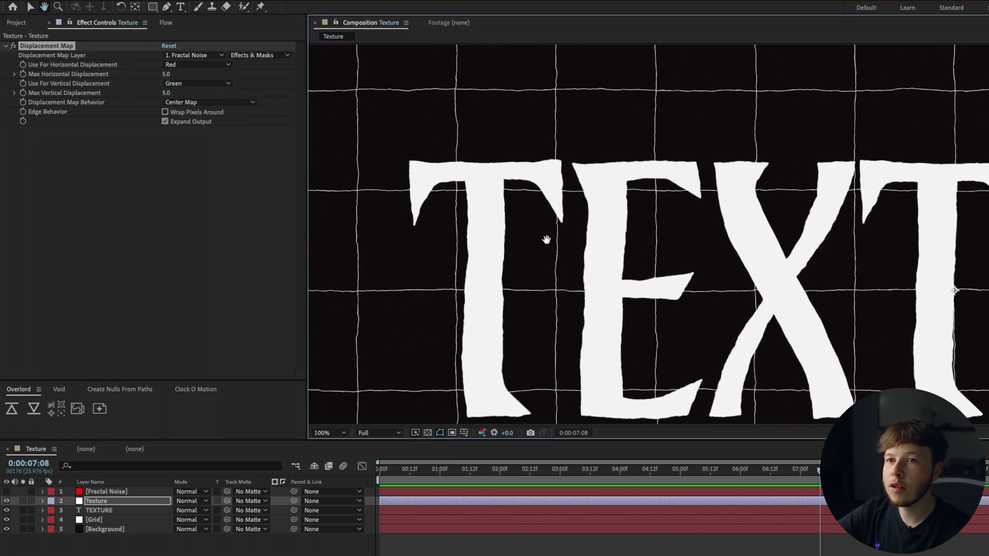
drag(168, 74, 167, 87)
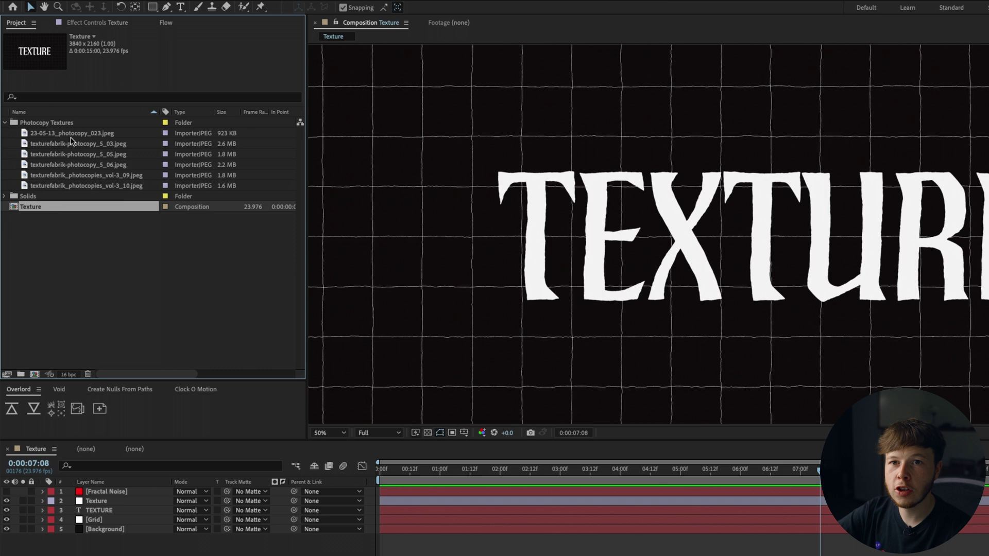
Add texturefabrik-photocopy_5_03.jpeg to the composition directly above the Texture layer and hide it
click(71, 144)
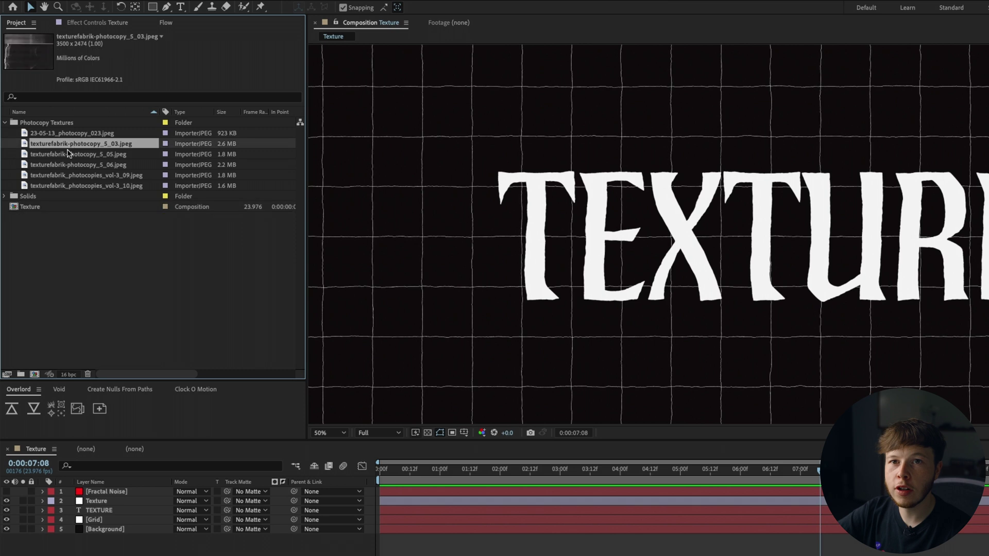
drag(69, 145, 132, 496)
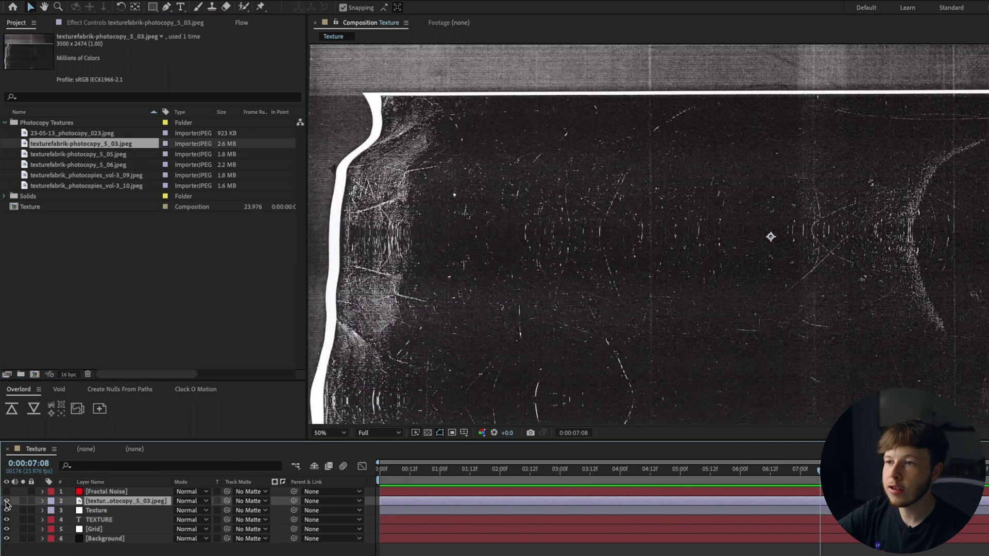
click(7, 501)
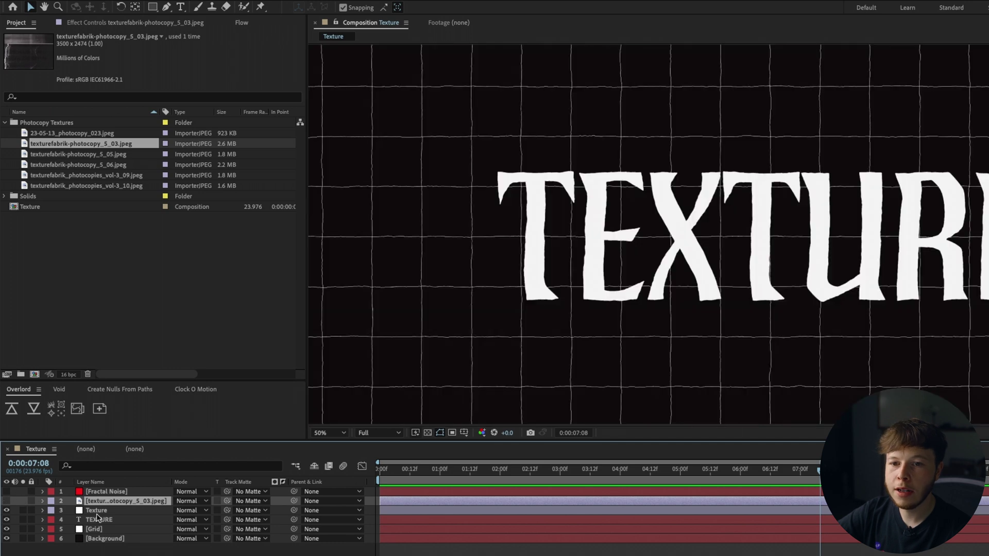
Switch the Texture layer's Displacement Map to the photocopy image layer, with Effects & Masks as the source
click(97, 513)
click(101, 23)
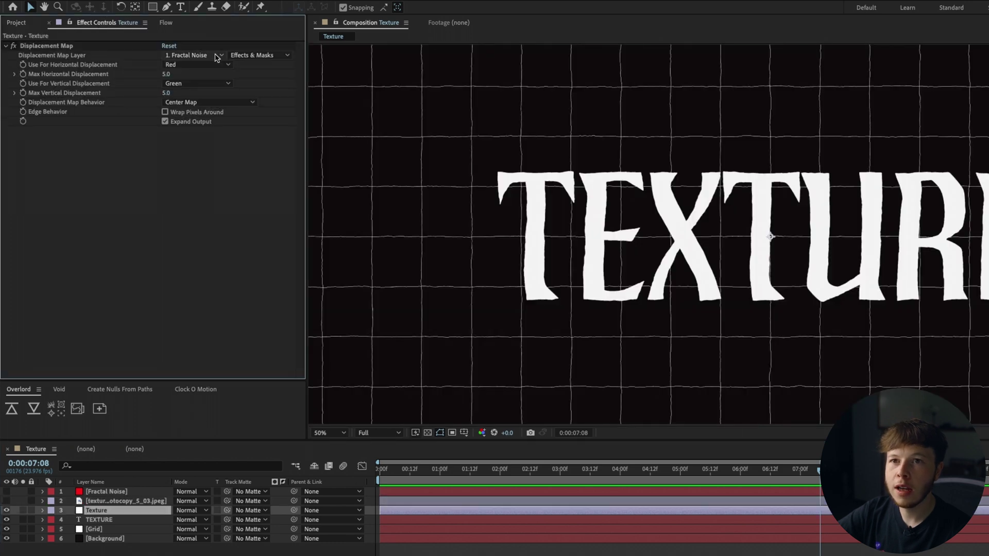
click(194, 55)
click(221, 98)
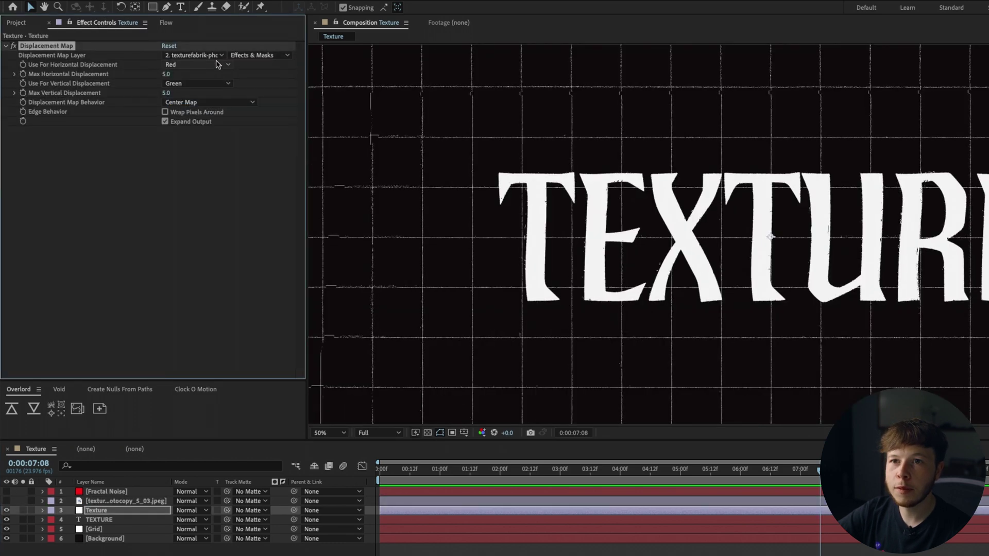
click(258, 57)
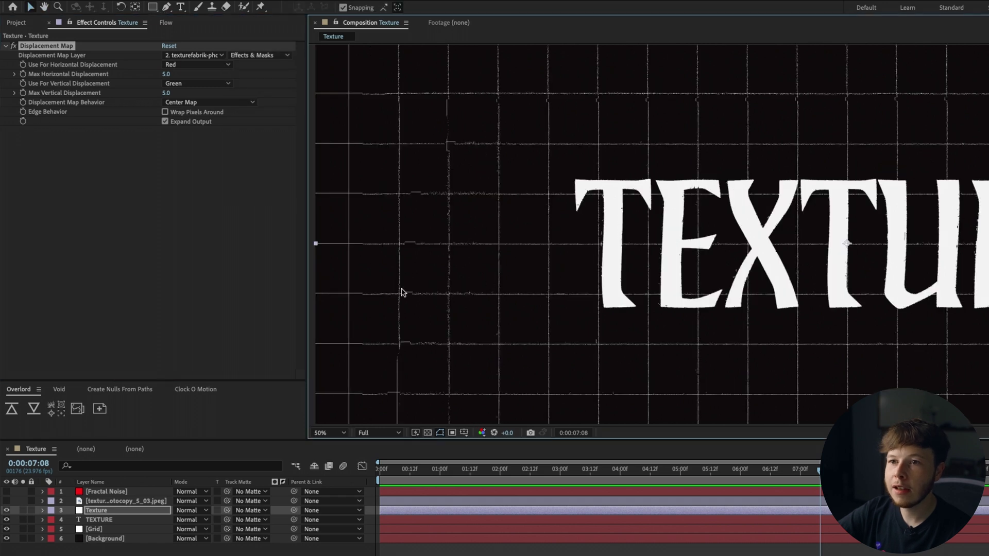
Reveal the photocopy layer's Position property and examine the distressed text and grid edges across the composition
click(120, 502)
key(p)
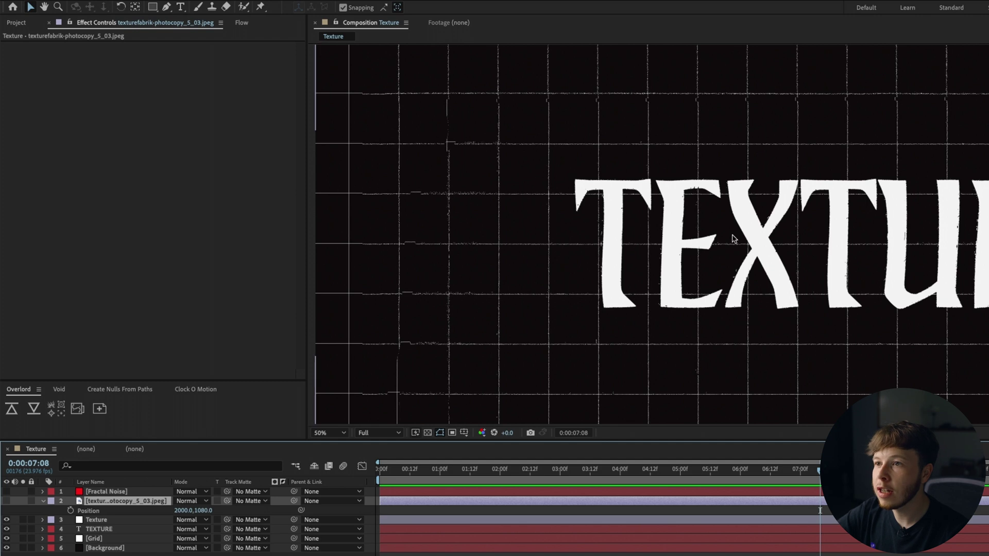
scroll(734, 238, up, 1)
drag(973, 220, 780, 262)
drag(981, 296, 981, 261)
scroll(981, 266, down, 1)
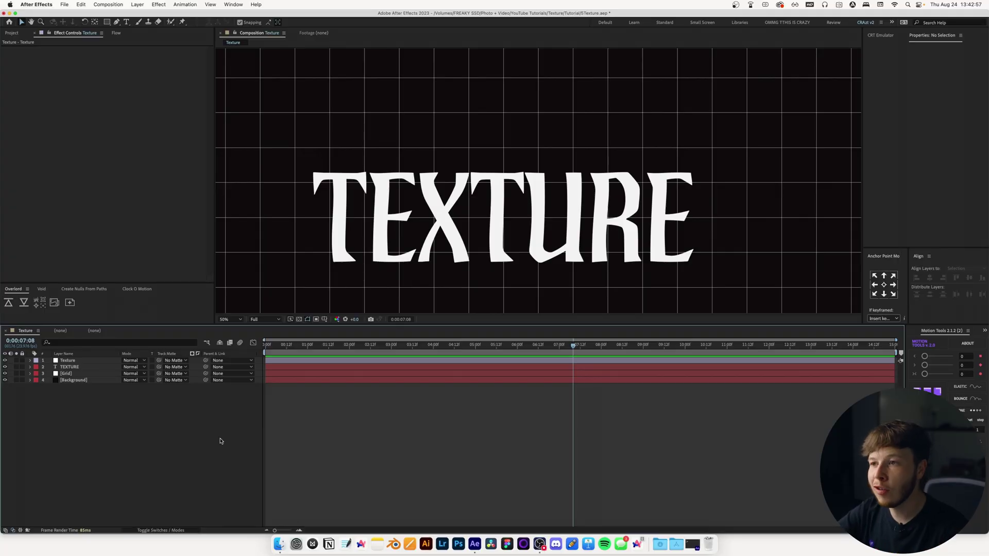
Apply the Camera Lens Blur effect to the Texture layer
click(75, 362)
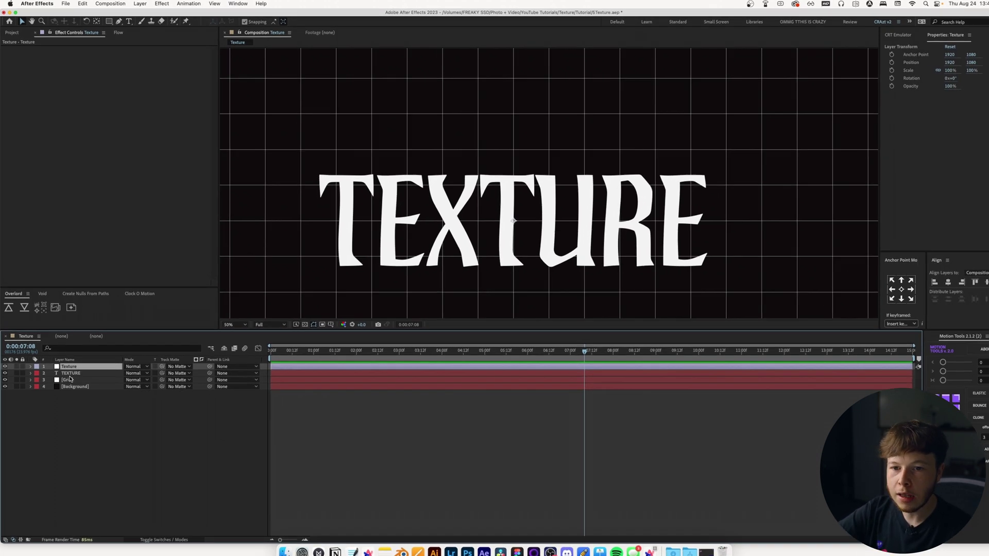
key(ctrl+space)
text(camer)
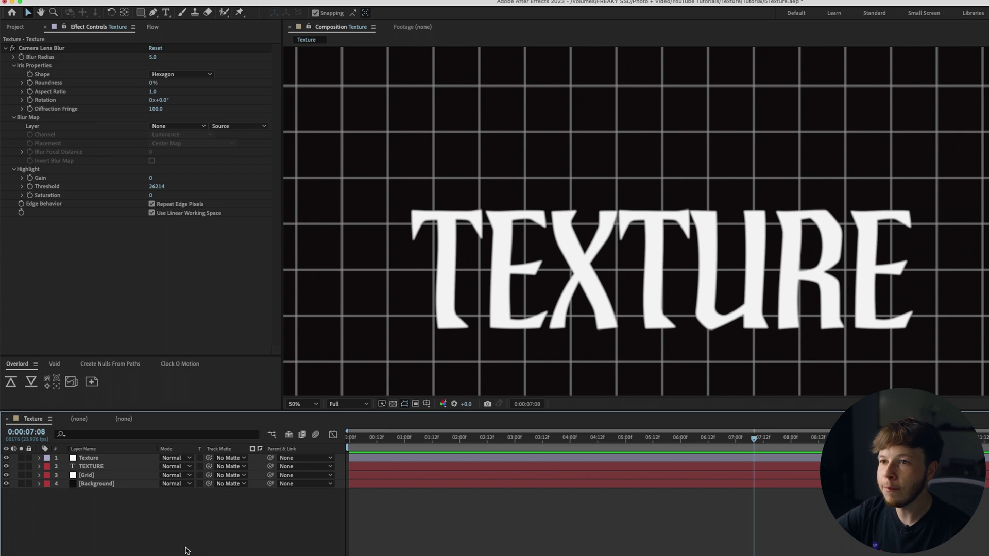
Create a new 3840 x 2160 px solid named Blur Map and apply Fractal Noise to it
key(ctrl+y)
text(Blur Ma)
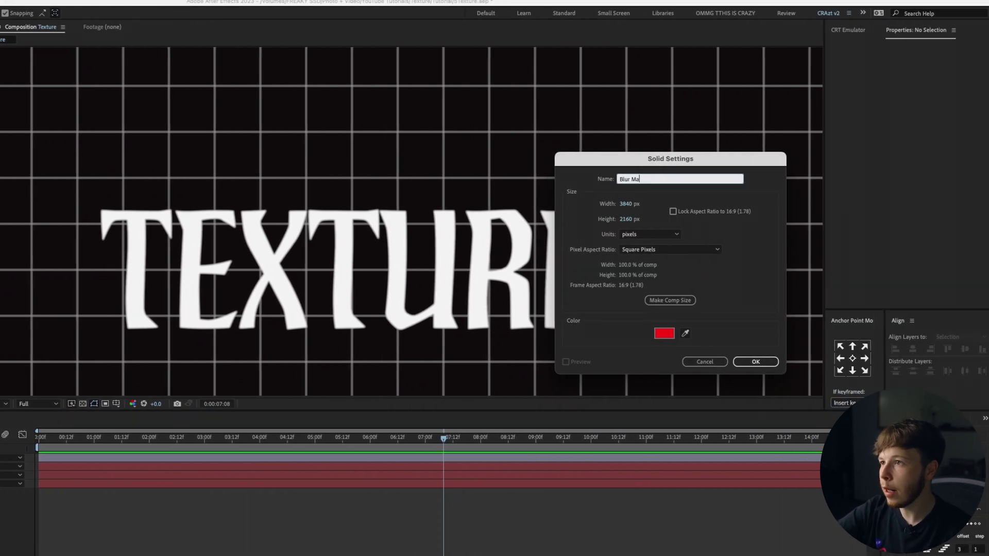
text(p)
key(Return)
key(ctrl+space)
text(frac)
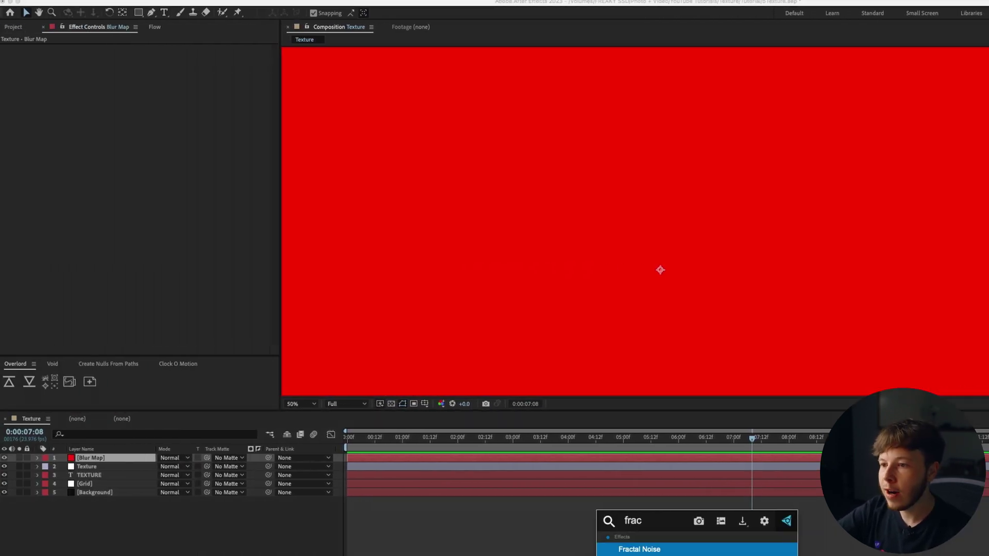
key(Return)
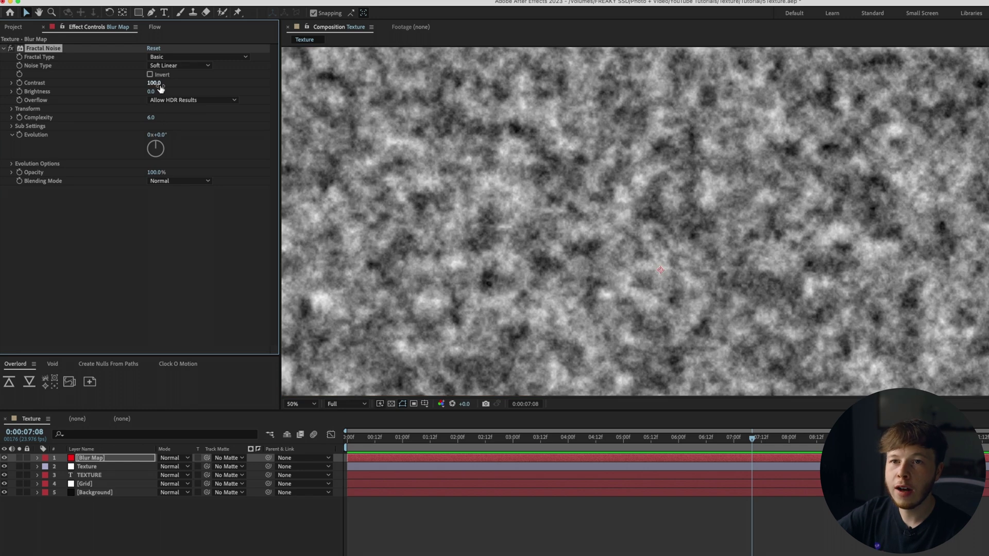
Set the Blur Map's Fractal Noise Scale to 462 and Contrast to 177, and hide the layer
click(11, 109)
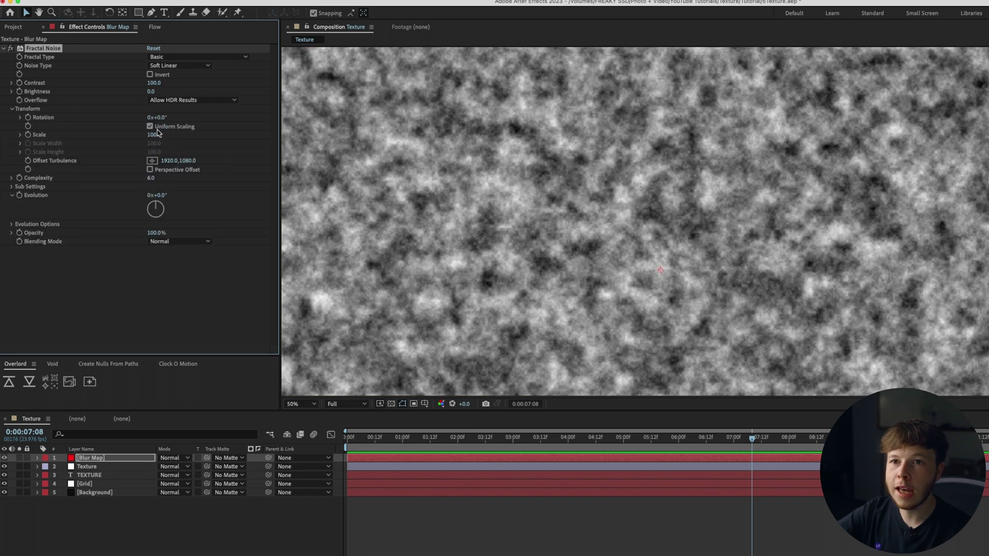
drag(154, 134, 191, 136)
drag(154, 82, 169, 88)
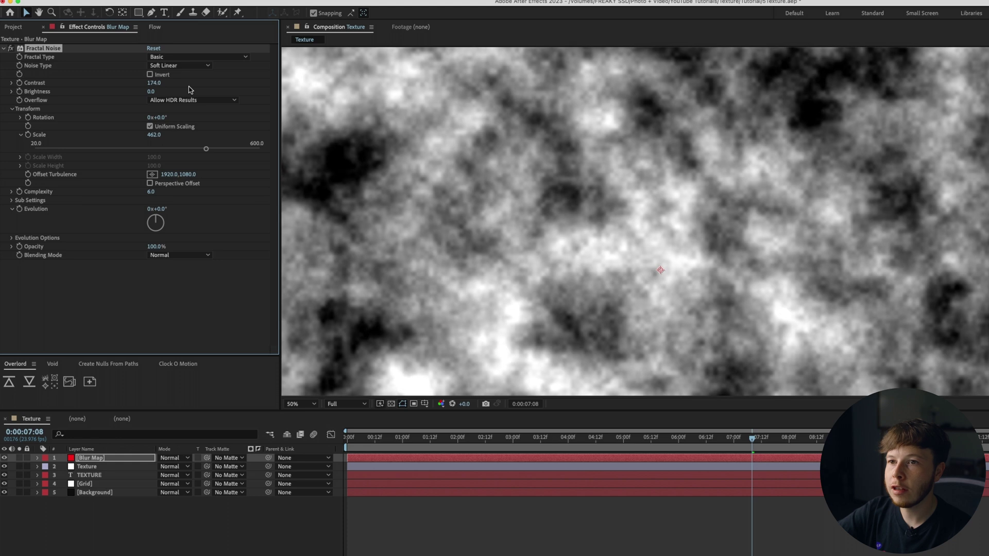
click(4, 458)
Set the Texture layer's Camera Lens Blur to use the Blur Map layer as blur map with Effects & Masks
click(85, 467)
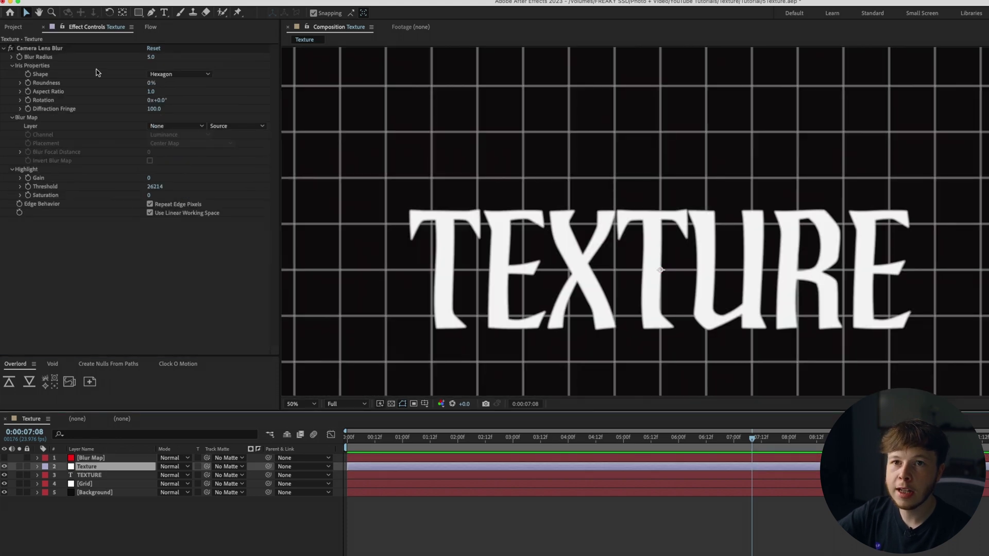
click(183, 127)
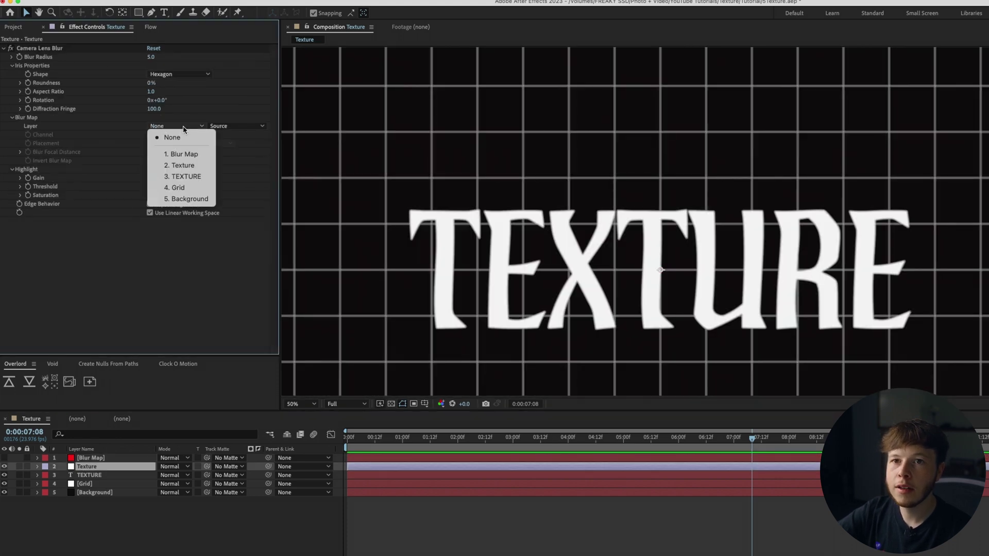
click(181, 154)
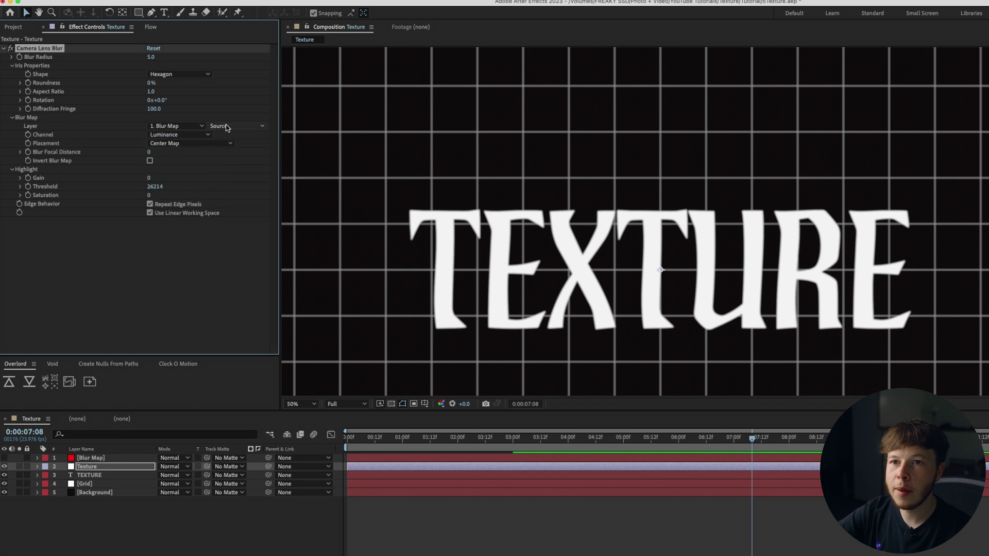
click(229, 127)
click(249, 160)
Compare the uneven blur with the Blur Map layer toggled, and turn on Invert Blur Map in Camera Lens Blur
scroll(618, 206, up, 2)
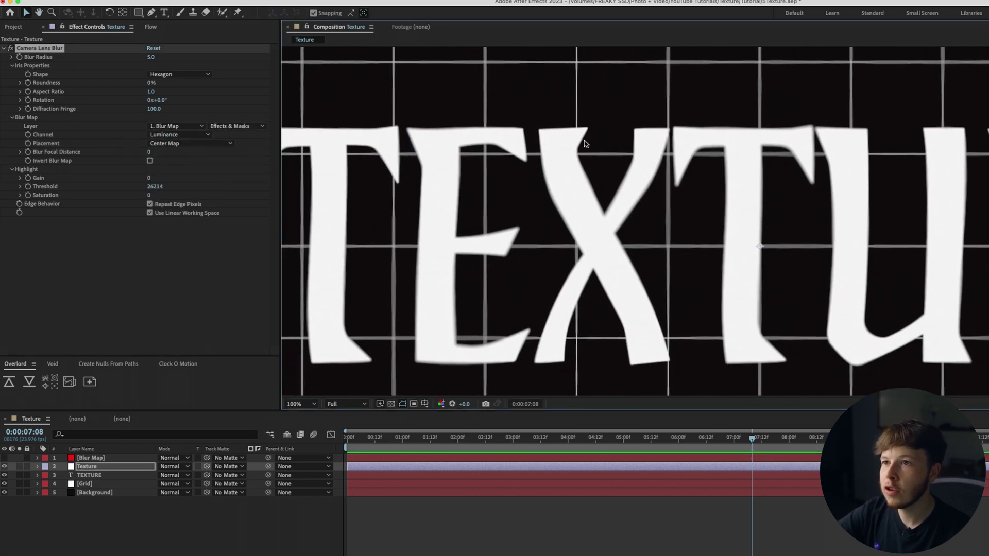
click(4, 458)
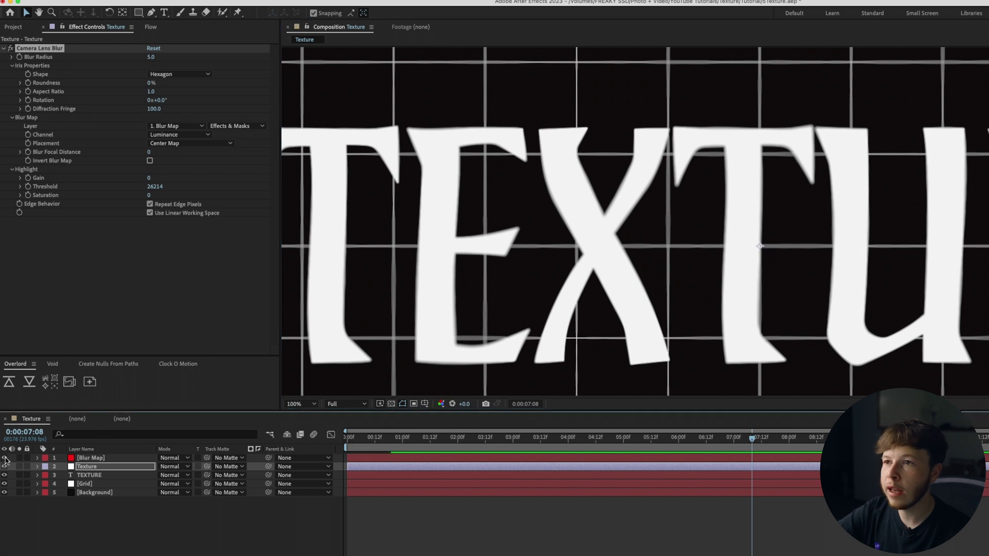
click(5, 458)
click(149, 161)
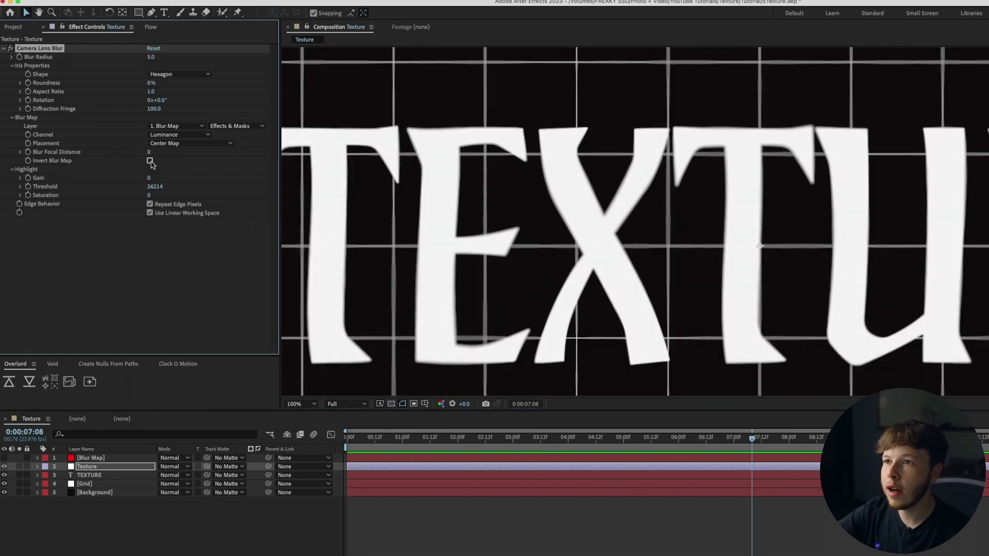
scroll(687, 209, down, 2)
key(v)
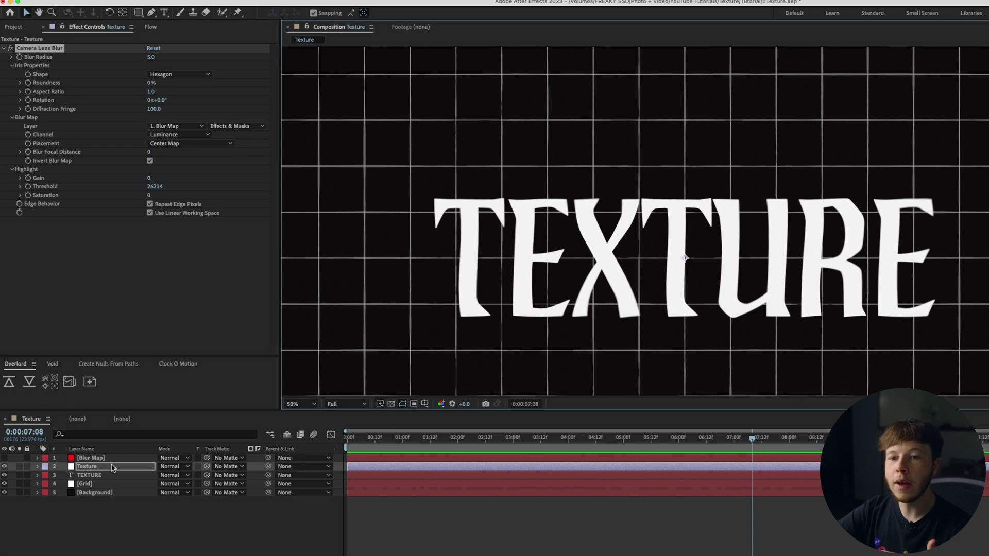
Show the Blur Map layer and set its Fractal Type to Smeary, trying out Swirly, Subscale and Rocky first
click(108, 458)
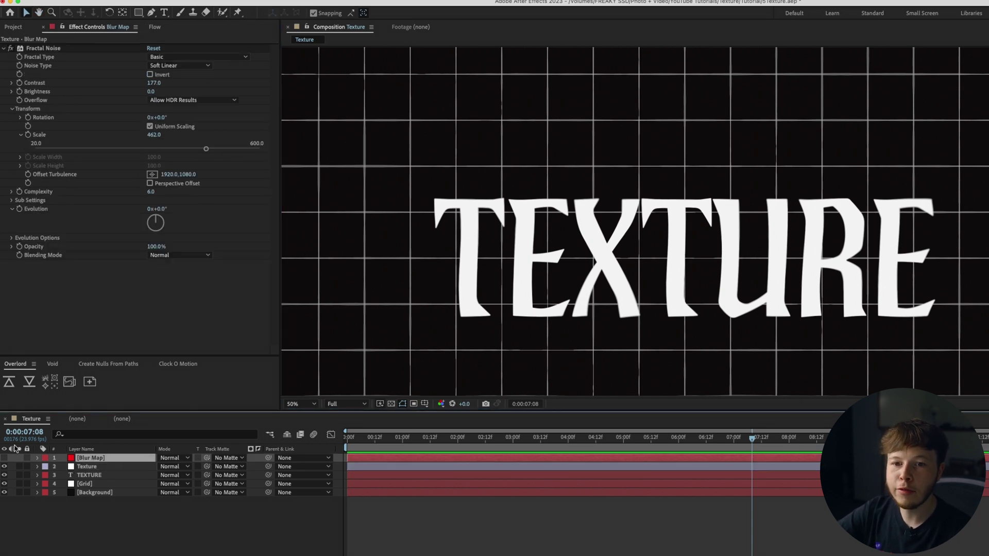
click(4, 458)
click(201, 57)
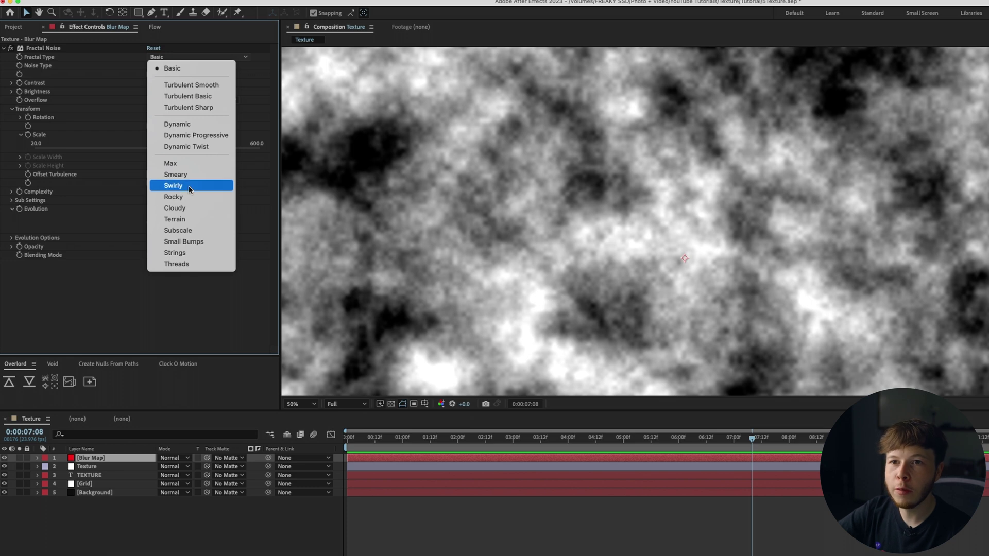
click(190, 187)
click(188, 57)
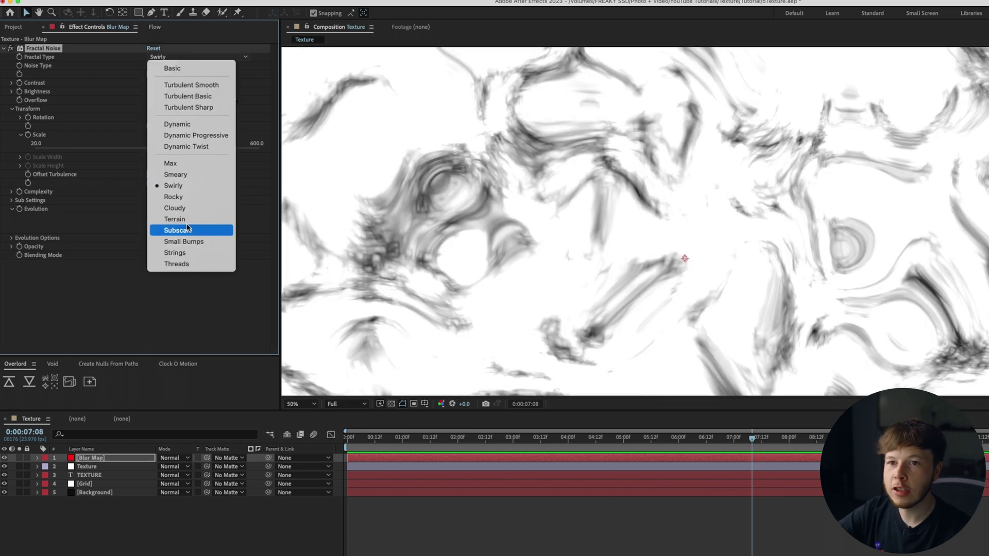
click(187, 229)
click(191, 57)
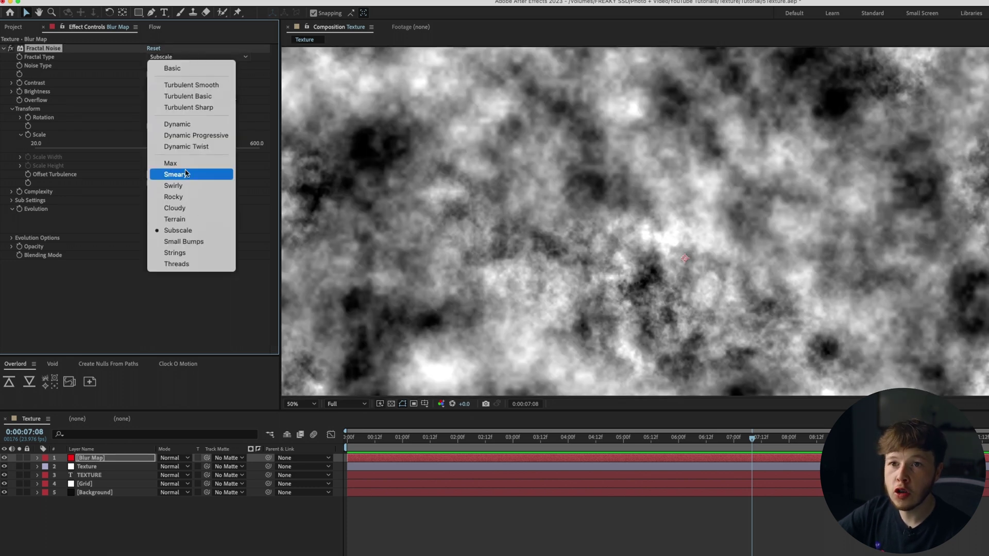
click(178, 197)
click(191, 57)
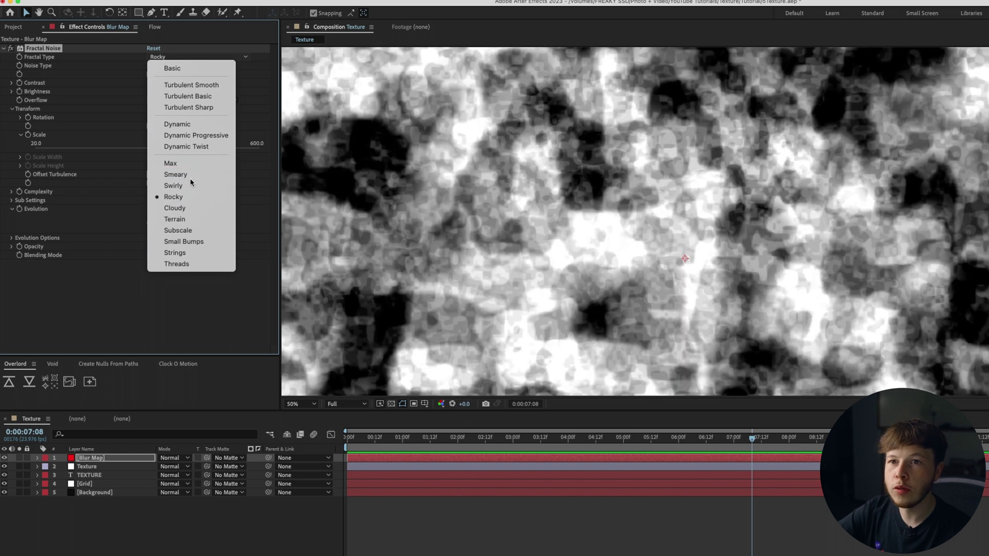
click(190, 176)
Set the Contrast of the Blur Map's Fractal Noise to 250 and its Brightness to 34
drag(154, 83, 180, 84)
click(12, 91)
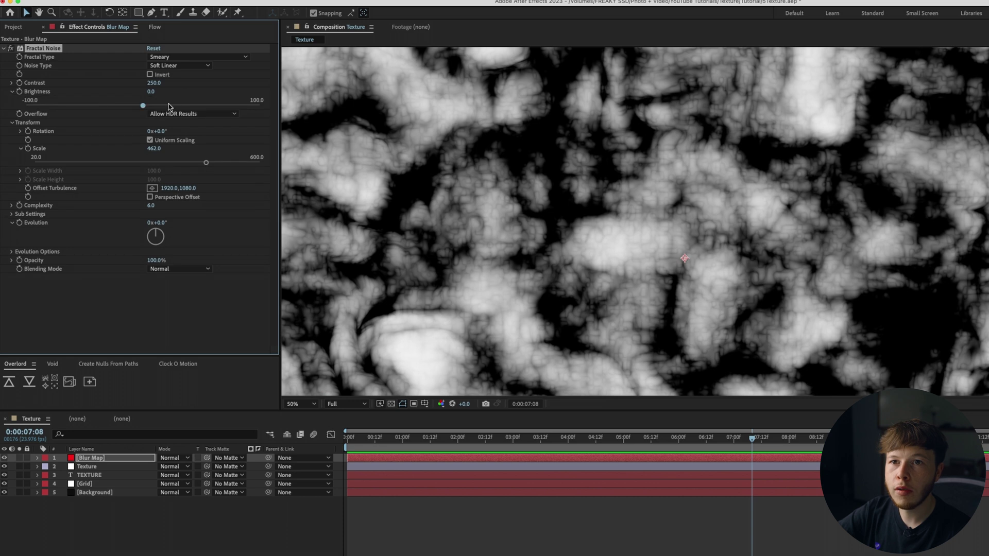
drag(153, 97, 174, 99)
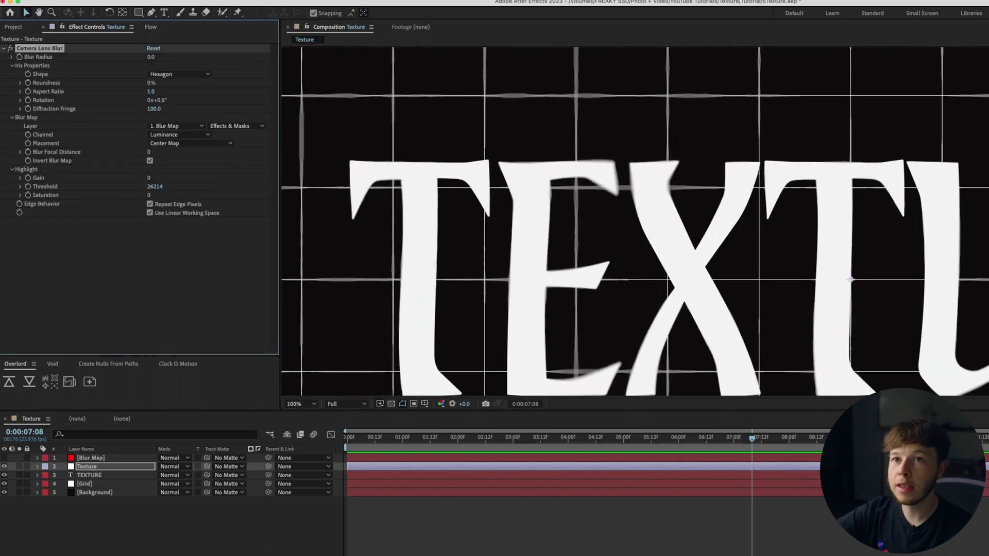
Keyframe the Texture layer's Camera Lens Blur Radius from 0 at the composition start to 150 at 3 seconds
click(347, 438)
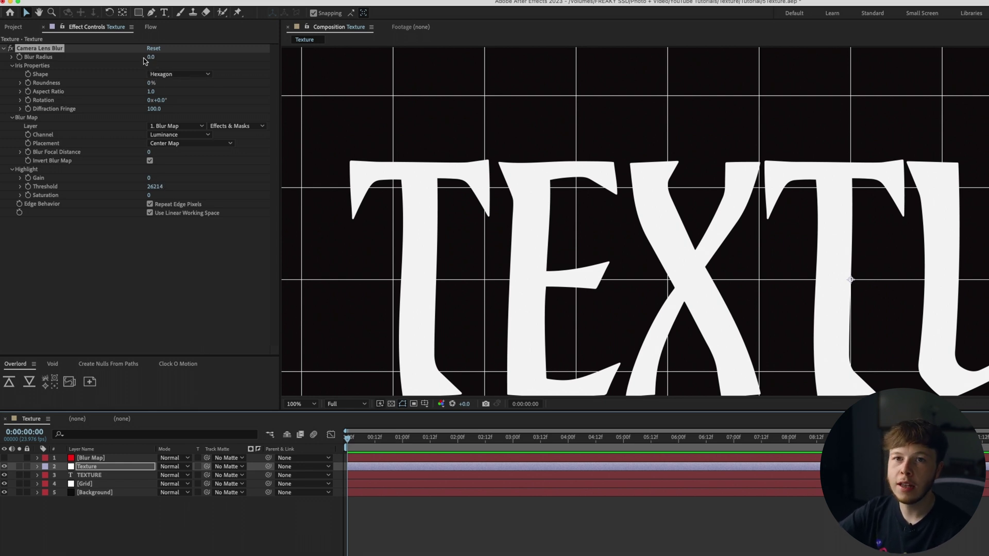
click(19, 57)
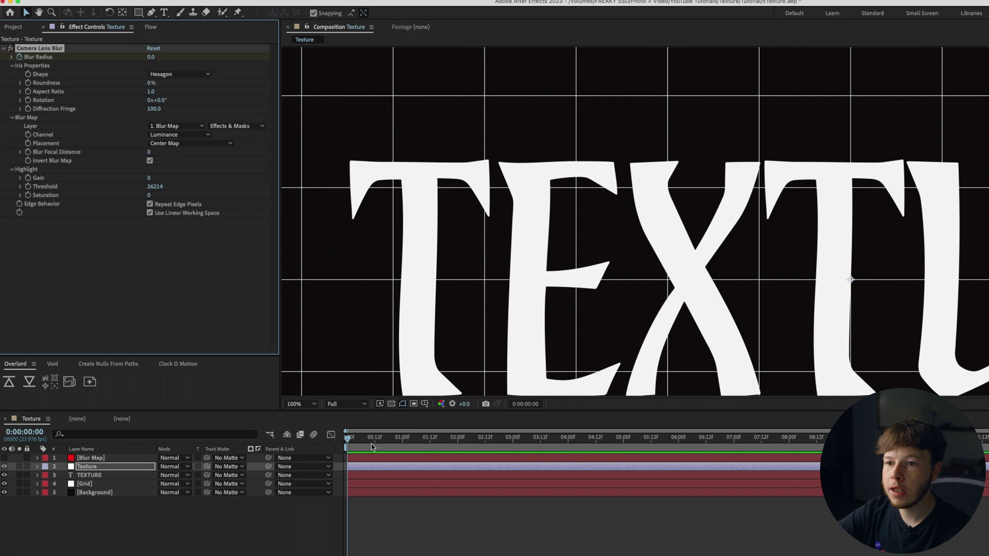
drag(373, 446, 514, 455)
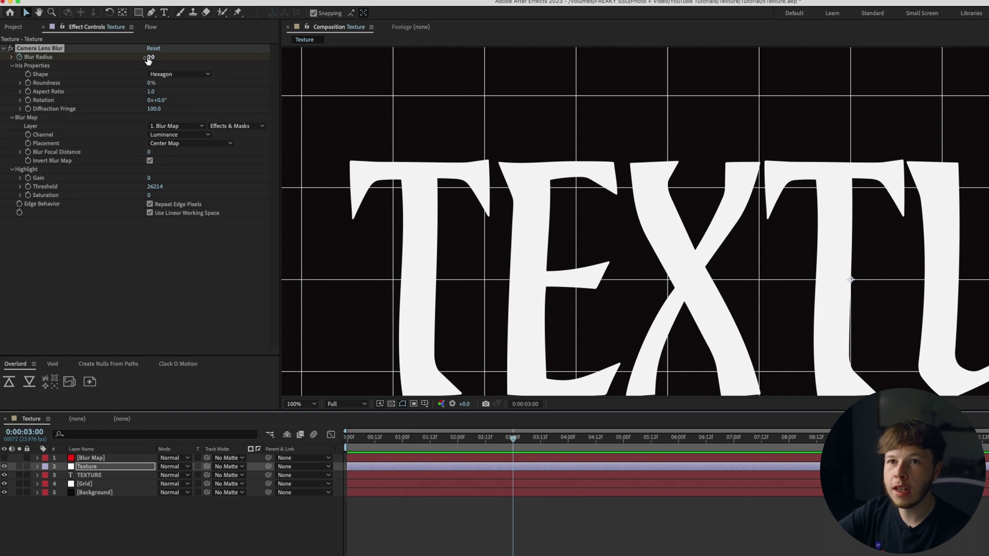
drag(151, 57, 232, 60)
scroll(470, 355, down, 2)
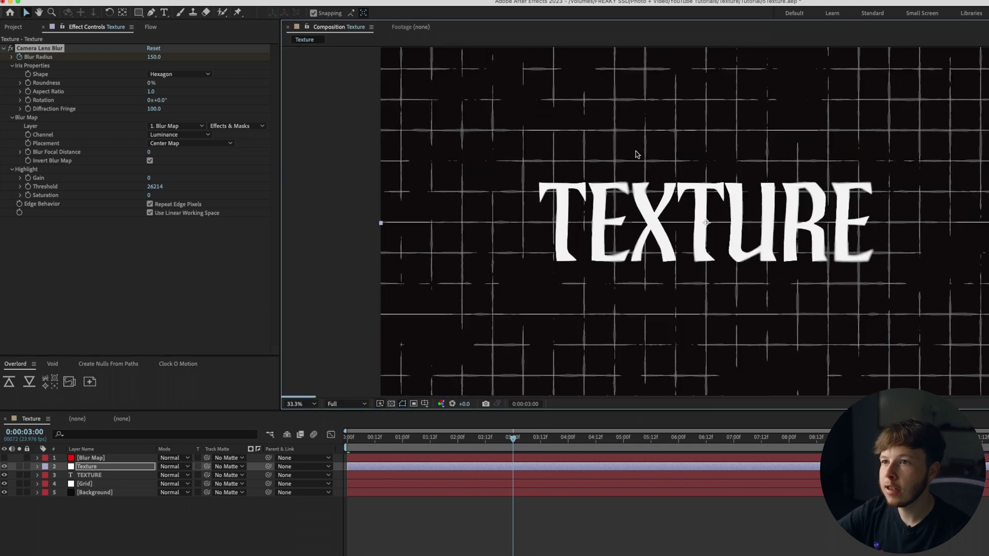
scroll(589, 193, up, 2)
drag(567, 187, 743, 225)
scroll(742, 225, down, 1)
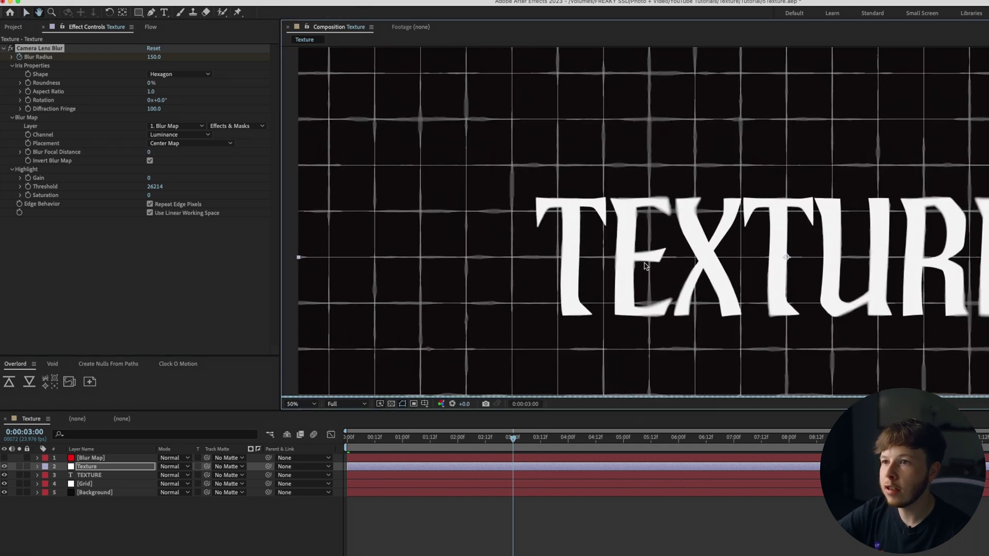
Delete the Blur Map layer and set the Texture layer's Camera Lens Blur Radius to a fixed 10 without keyframes
click(103, 459)
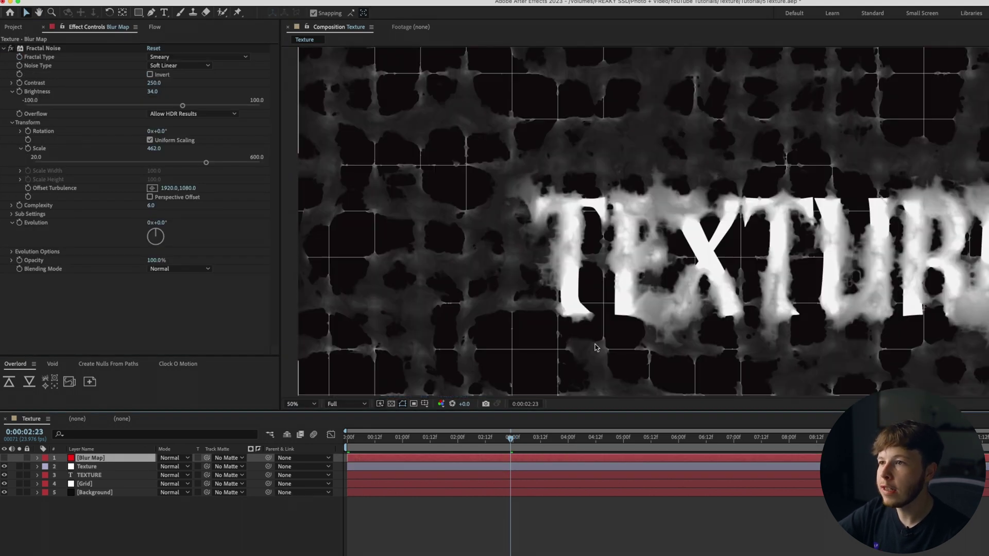
drag(771, 247, 659, 271)
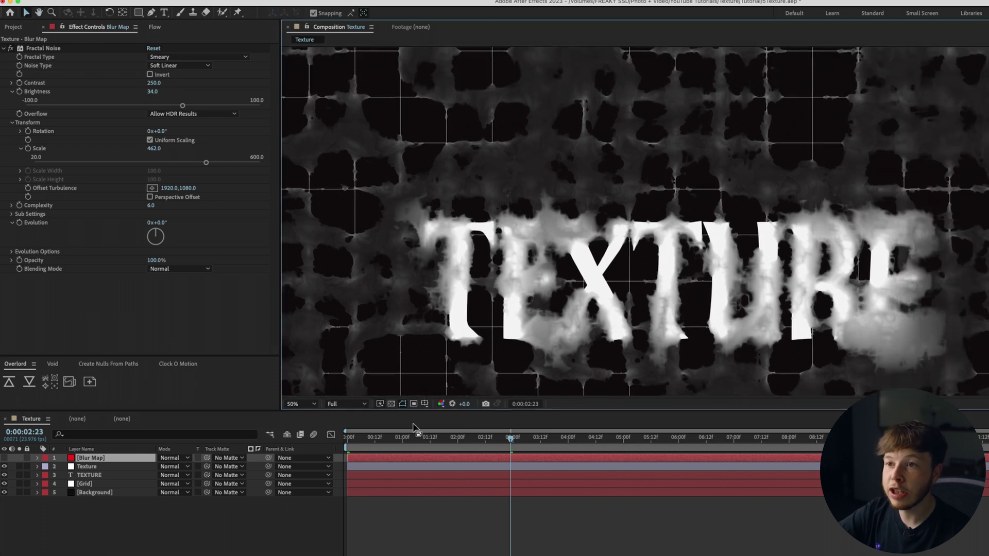
scroll(487, 370, left, 2)
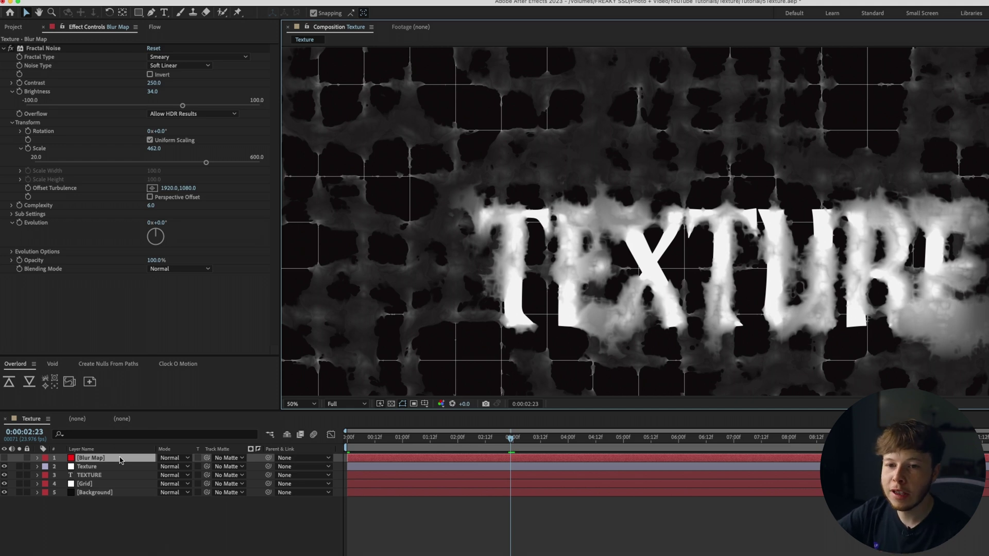
key(Delete)
click(158, 57)
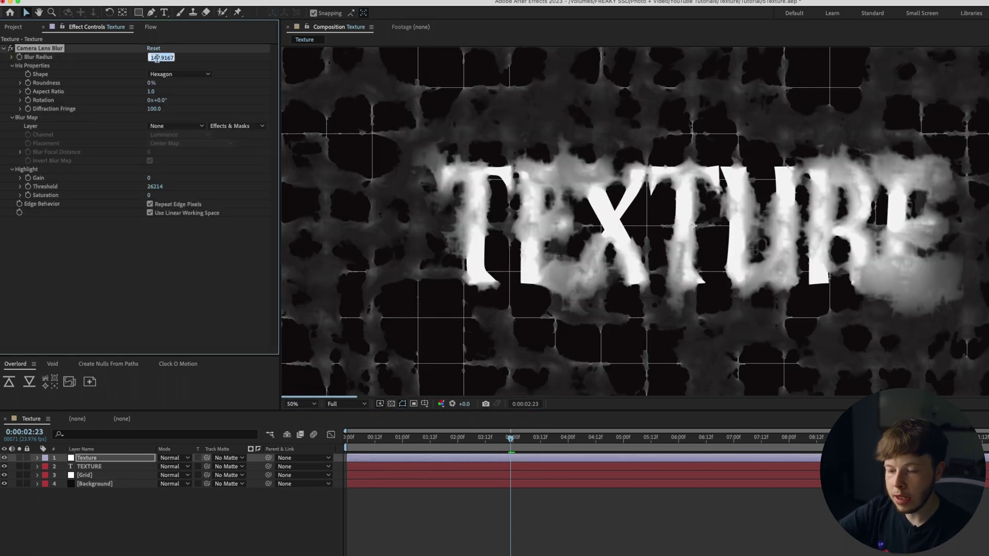
text(10)
key(Return)
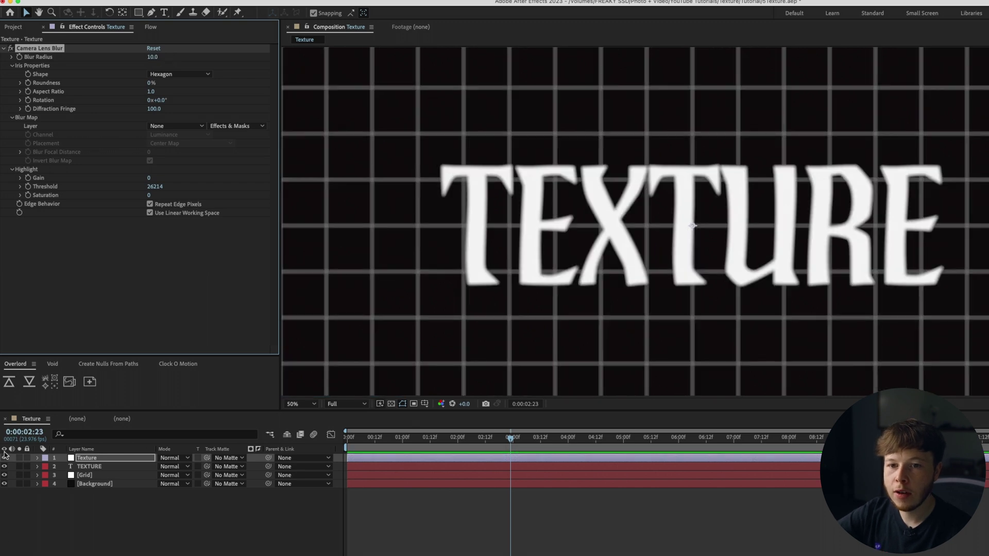
Hide the Texture layer and draw a white-filled ellipse over the E and X of the title on a new shape layer
click(4, 458)
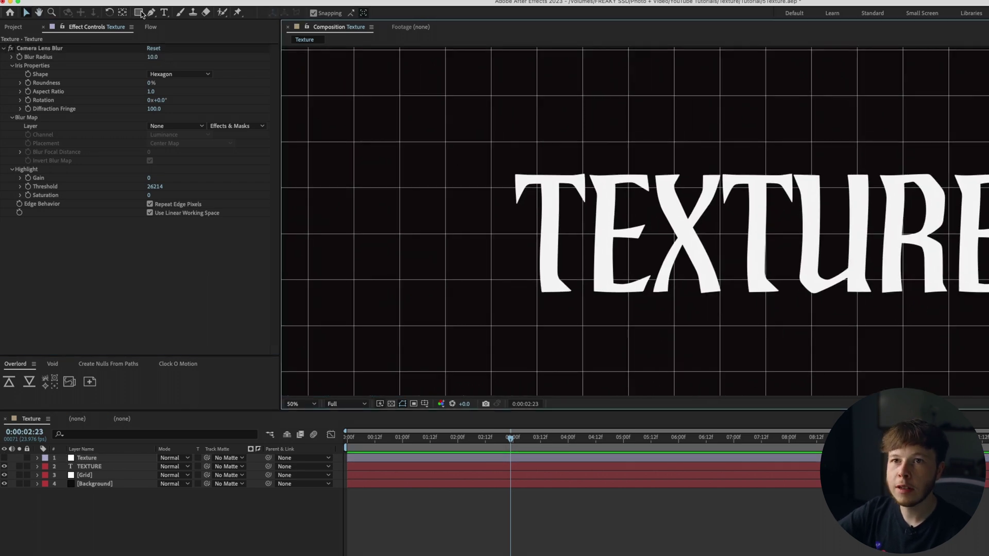
drag(141, 14, 170, 33)
click(528, 172)
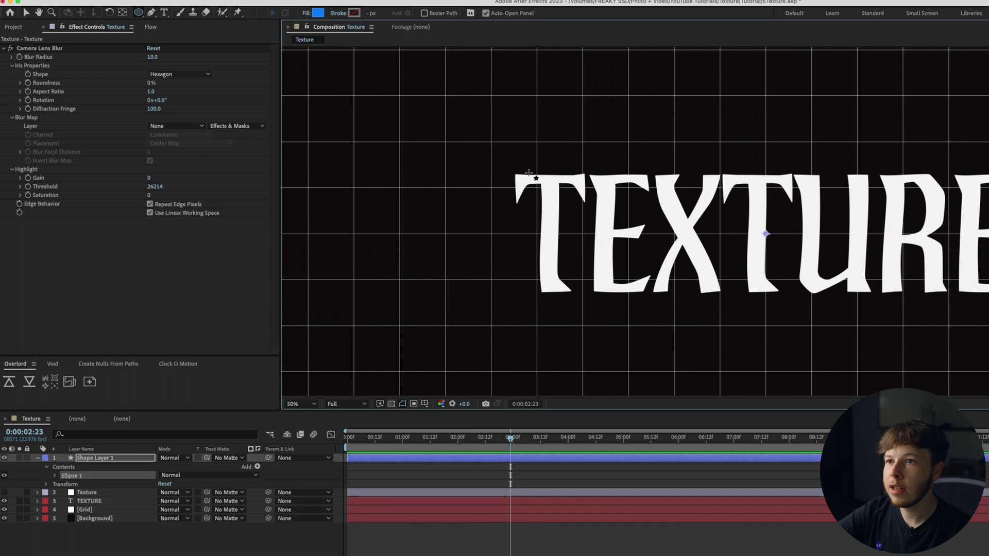
drag(529, 172, 647, 227)
click(318, 13)
drag(686, 455, 630, 401)
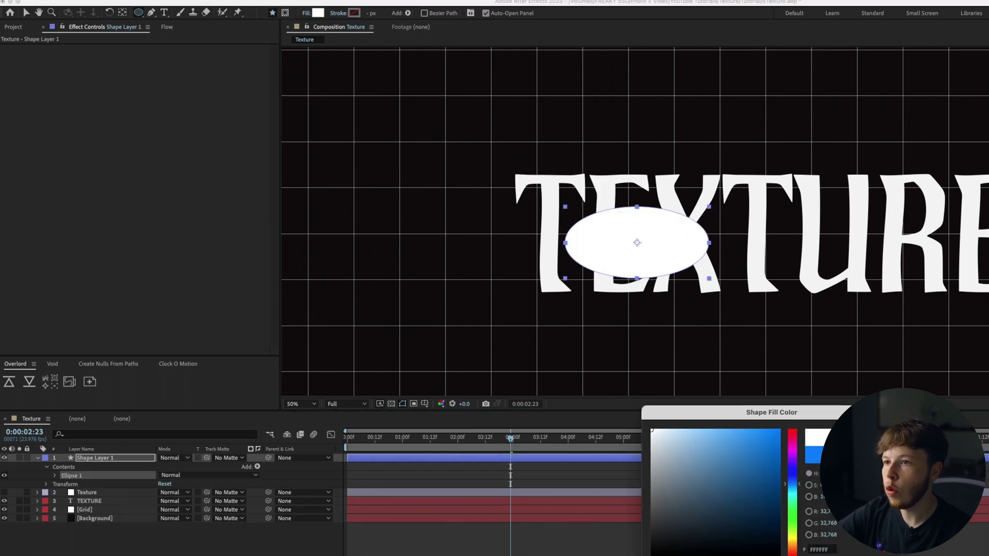
key(Return)
Apply Solid Composite with a black colour to the shape layer and reposition the white ellipse slightly
key(ctrl+space)
text(soli)
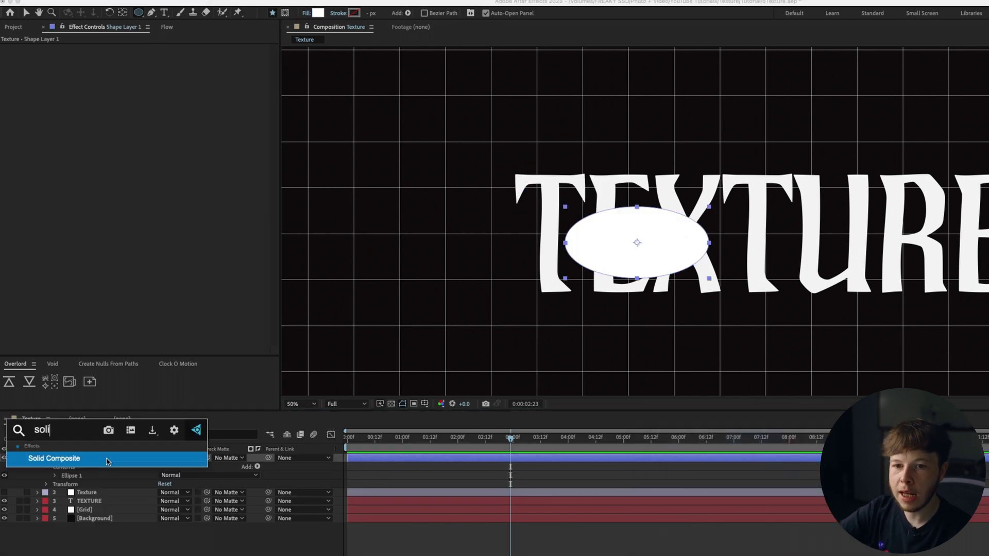
click(107, 459)
click(152, 66)
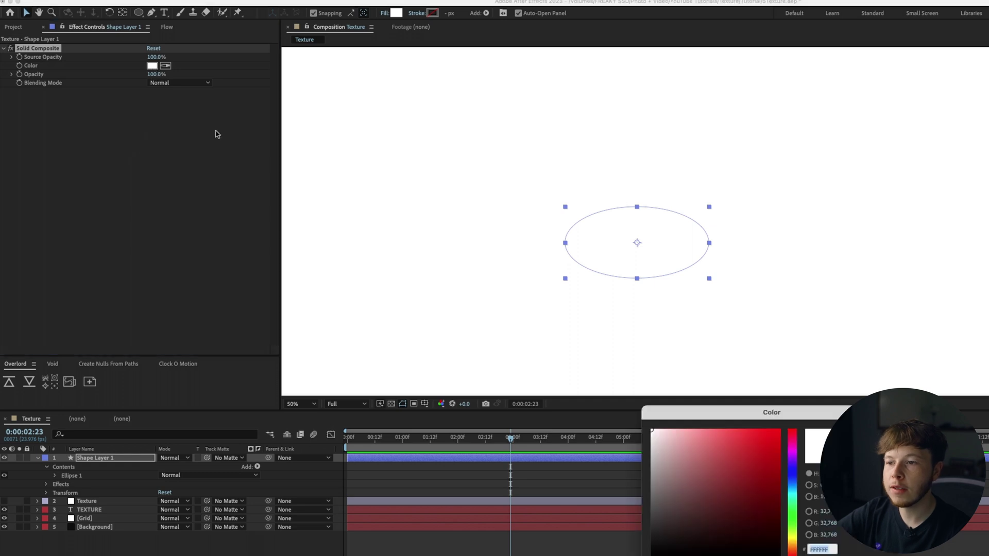
drag(696, 516, 665, 555)
key(Return)
scroll(630, 235, down, 2)
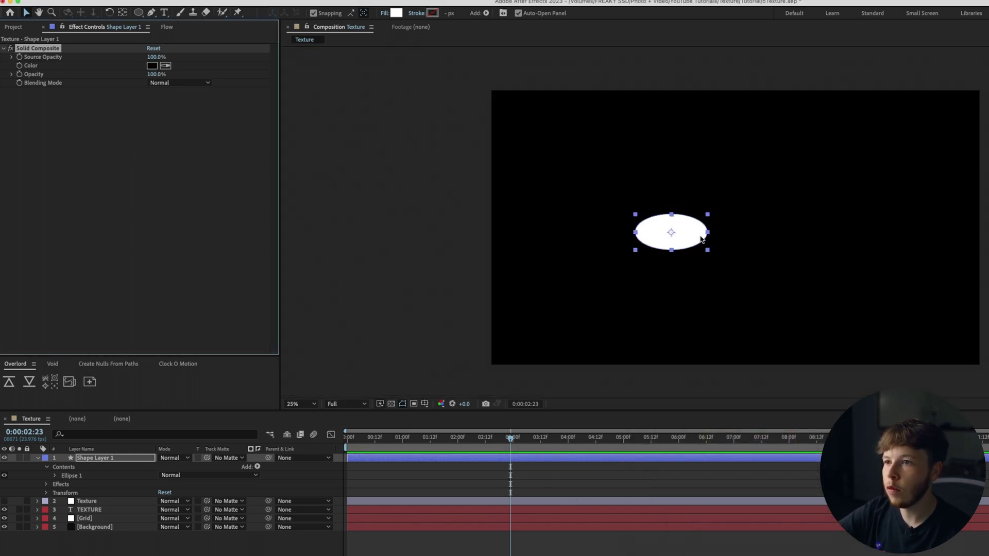
drag(693, 233, 713, 198)
scroll(676, 241, up, 2)
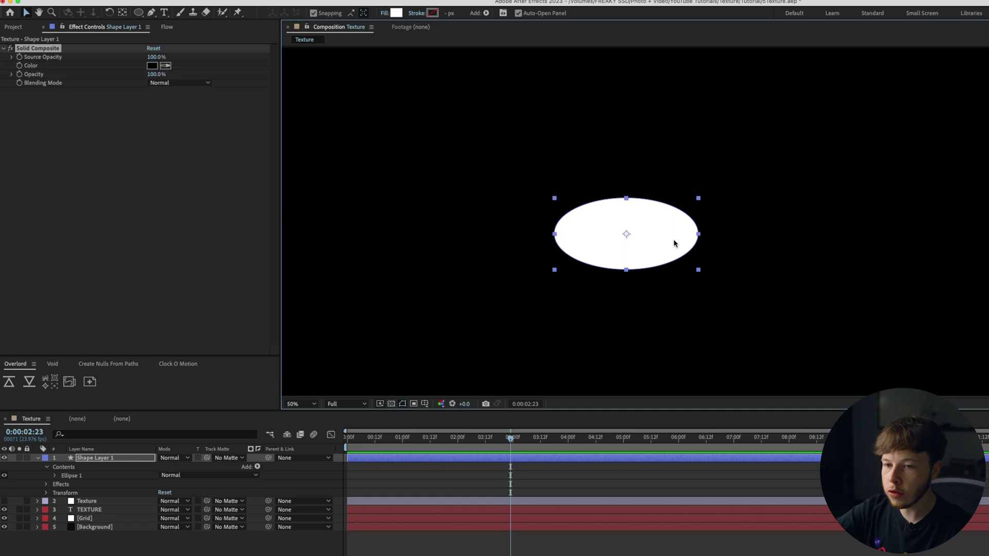
Soften the ellipse's shape layer with a Fast Box Blur of radius 78, and hide the layer
key(ctrl+space)
text(fas)
click(674, 240)
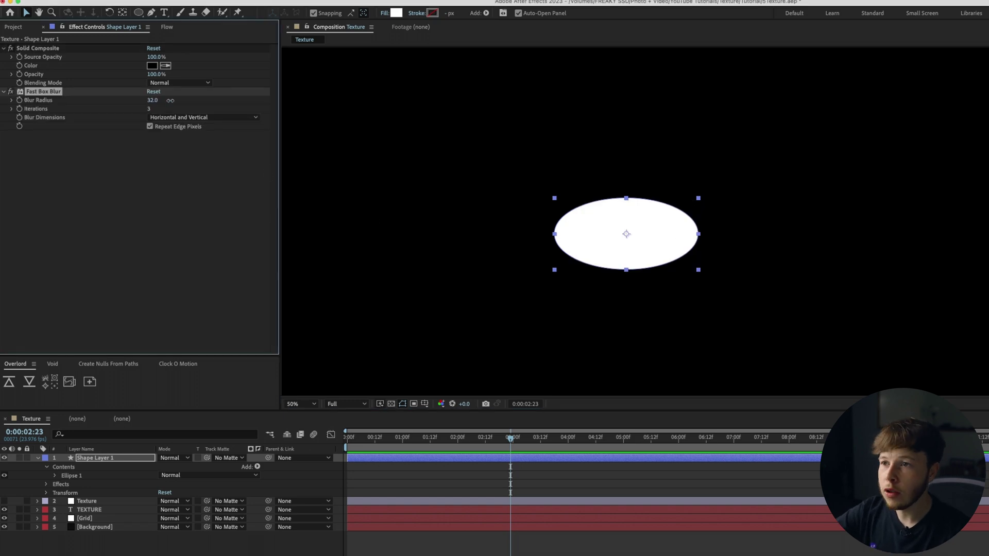
drag(170, 101, 197, 102)
click(5, 458)
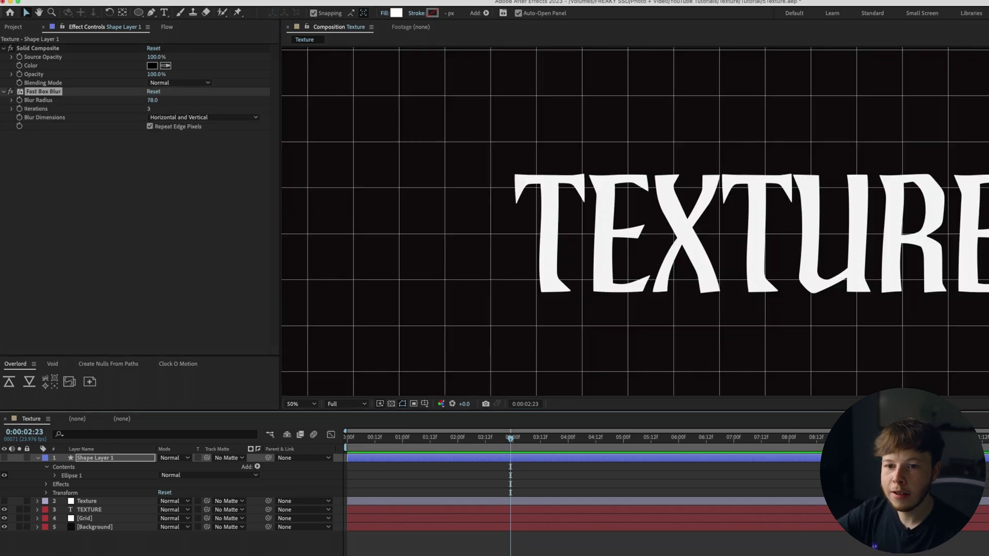
Show the Texture layer and set its Camera Lens Blur to use Shape Layer 1 as non-inverted blur map with Blur Radius 43
click(37, 504)
click(5, 502)
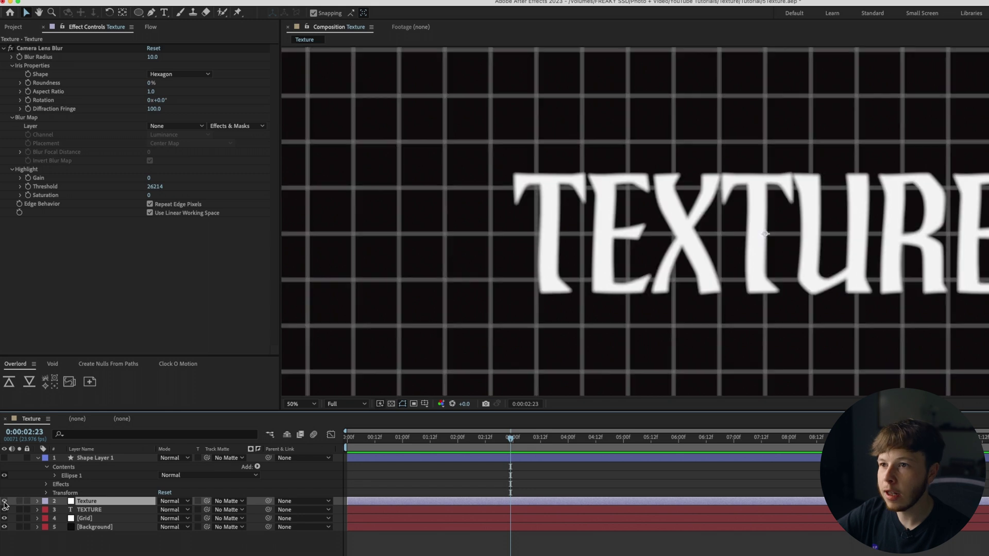
click(167, 127)
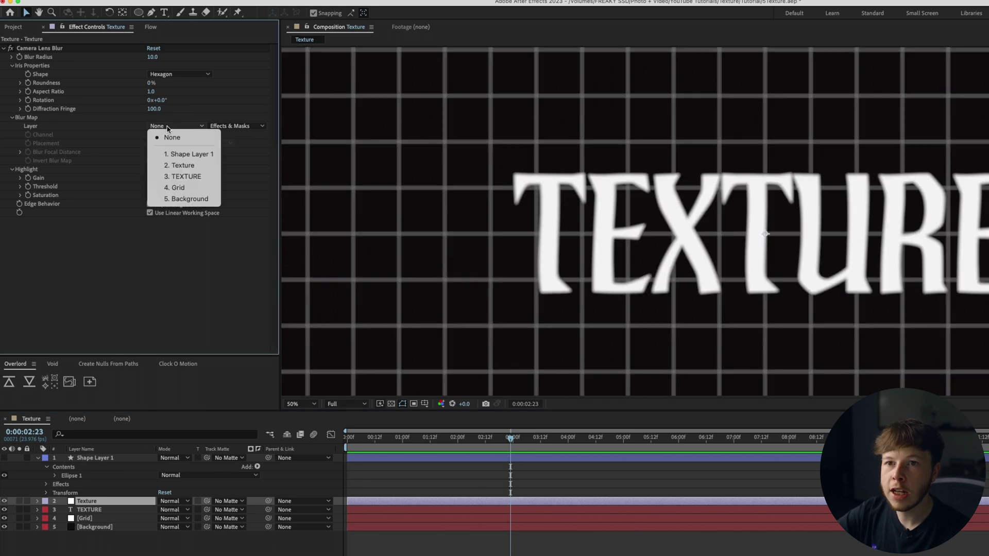
click(185, 154)
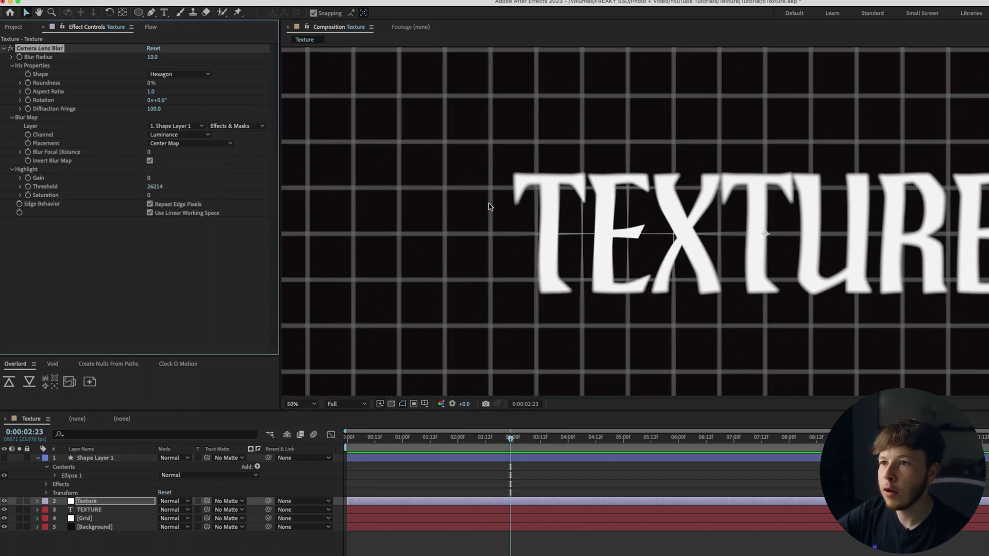
click(150, 161)
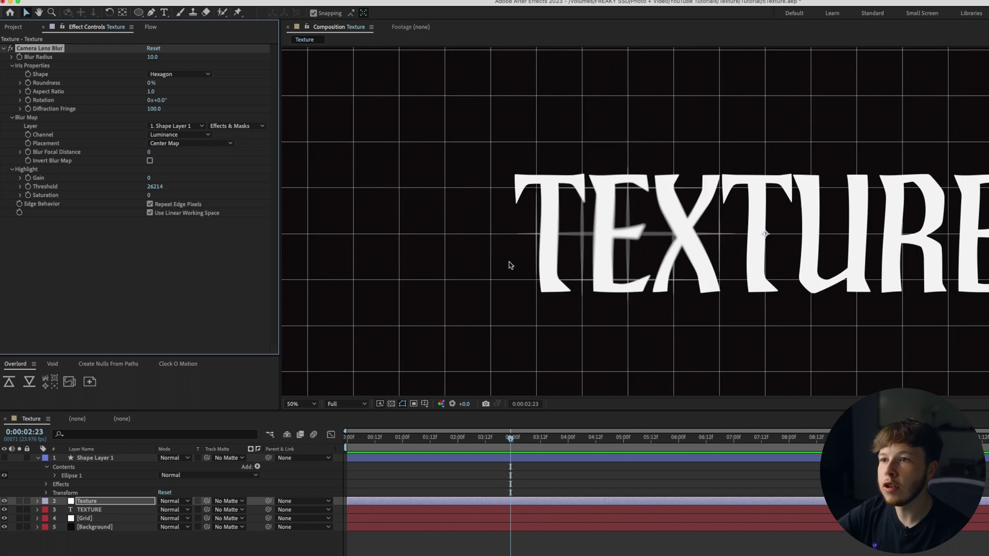
drag(169, 58, 174, 59)
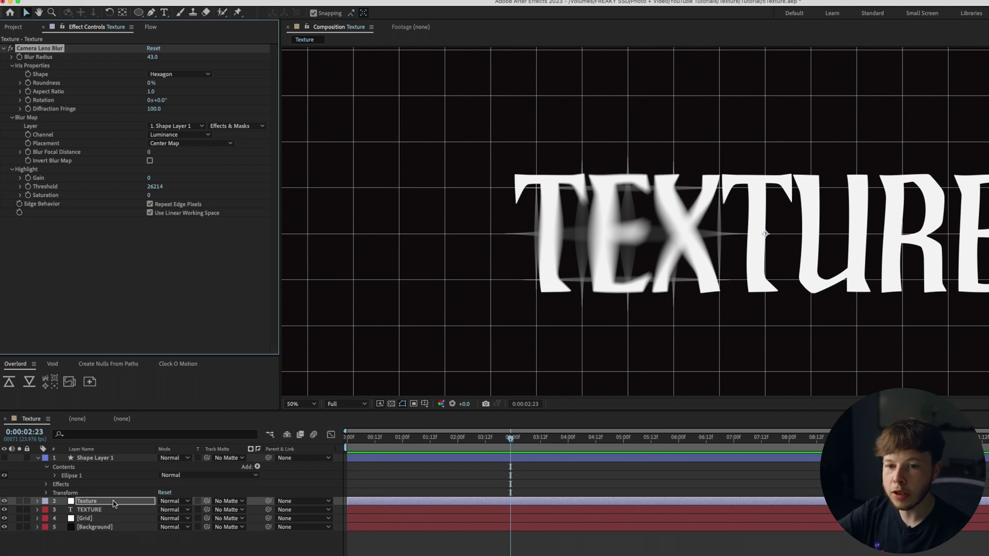
Try a 66% Noise effect with Use Color Noise off on the Texture layer, and remove the effect
key(ctrl+space)
text(noi)
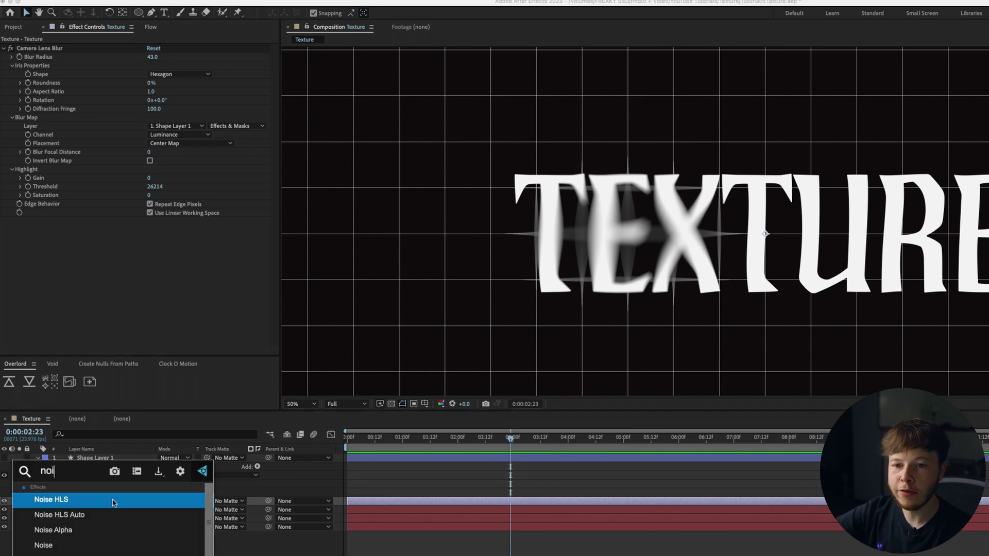
click(108, 545)
drag(151, 231, 185, 233)
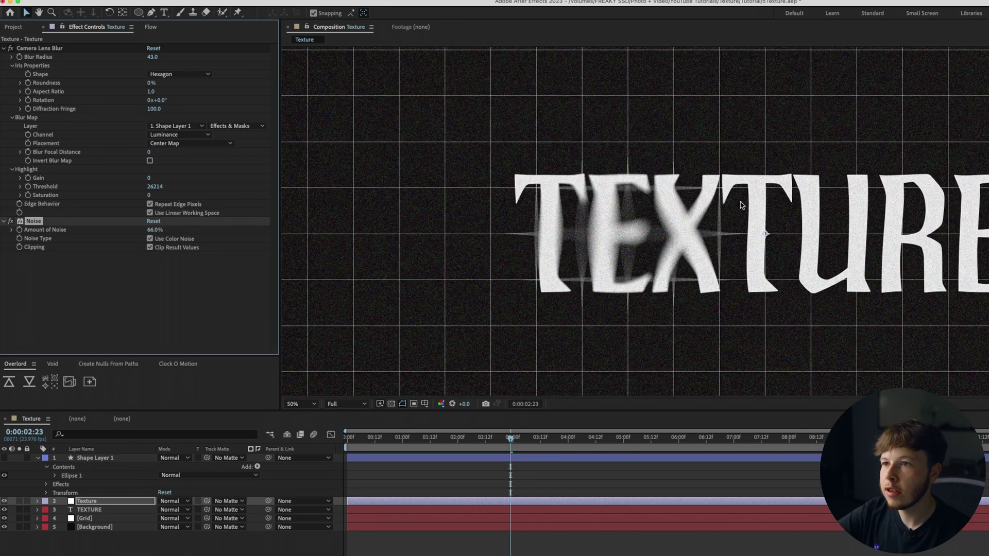
scroll(586, 225, up, 1)
drag(561, 241, 645, 240)
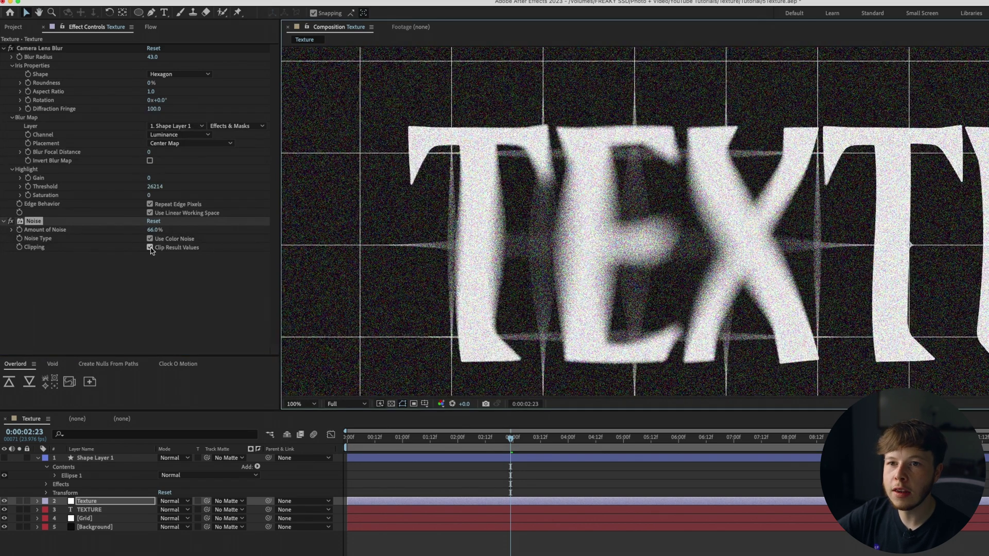
scroll(663, 242, down, 2)
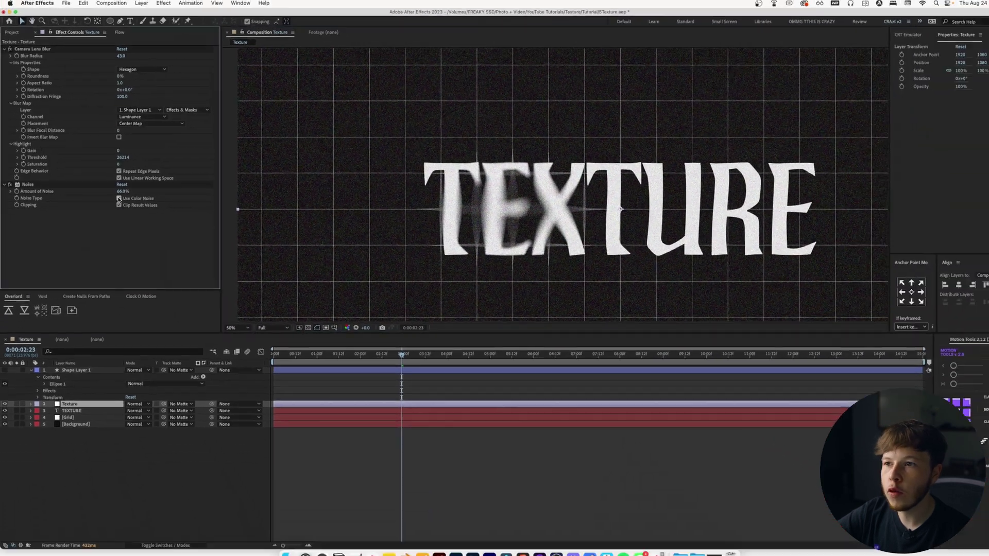
key(shift+slash)
click(32, 220)
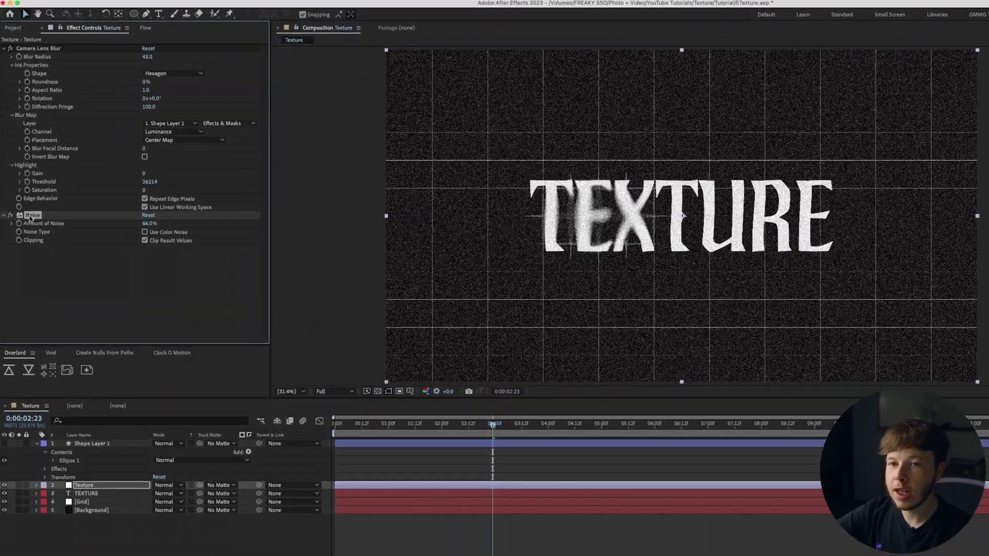
key(Delete)
Hide the Texture layer and copy its Camera Lens Blur effect onto the TEXTURE text layer
click(37, 48)
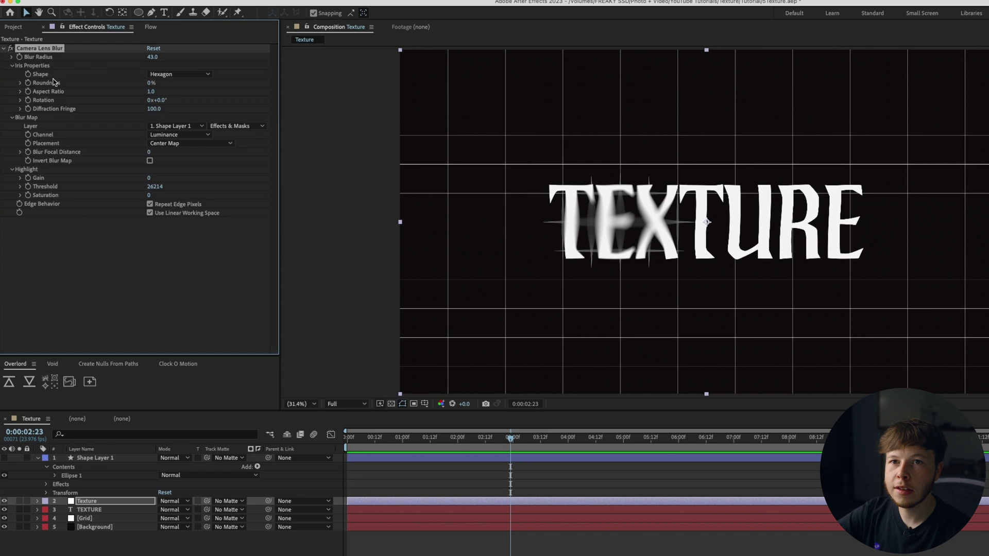
click(6, 501)
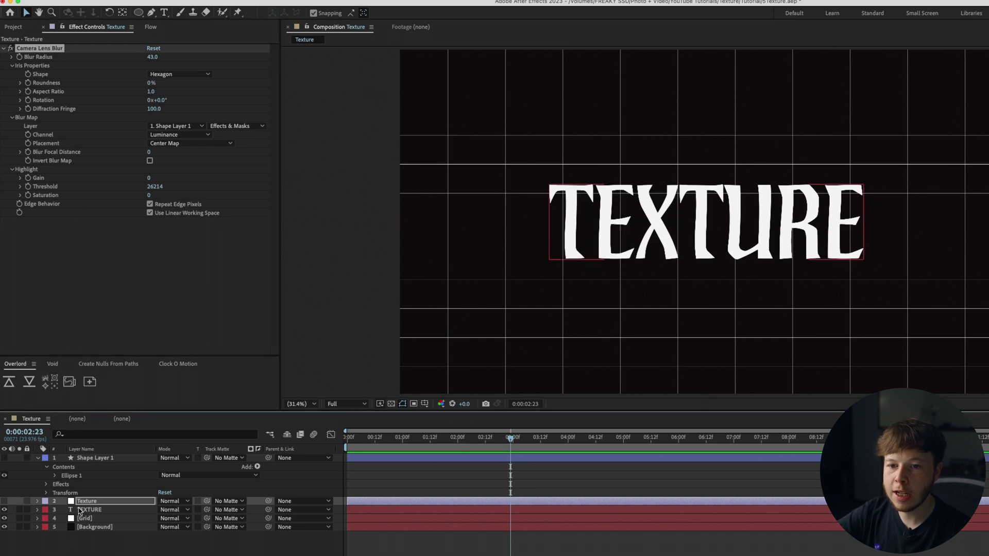
click(81, 510)
key(super+v)
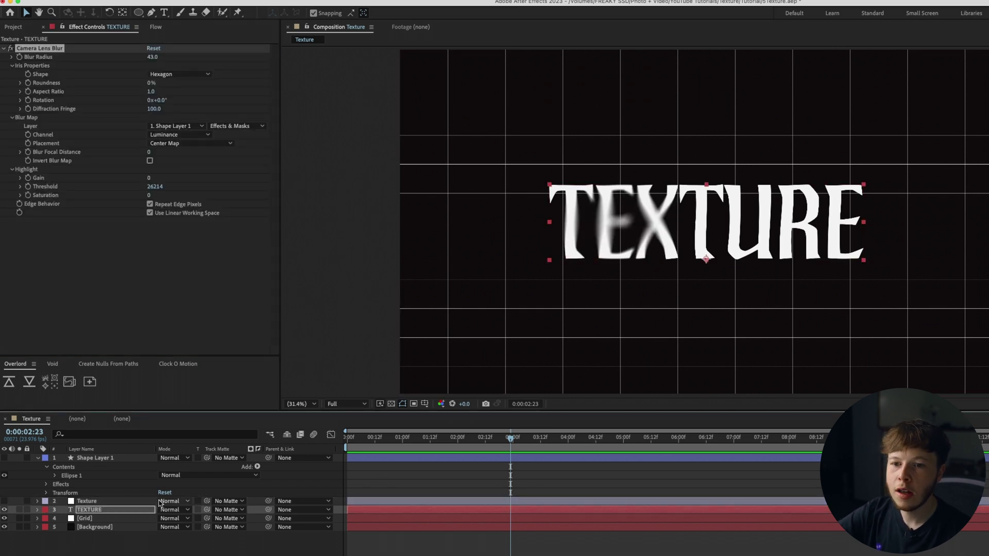
Set the TEXTURE text layer's blending mode to Dissolve so its blurred areas break up into grain
click(172, 510)
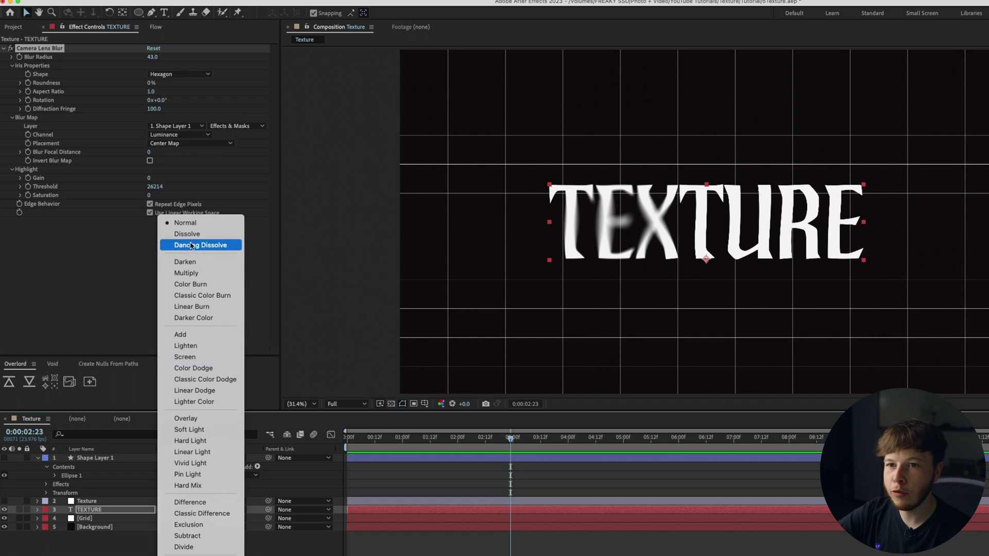
click(187, 234)
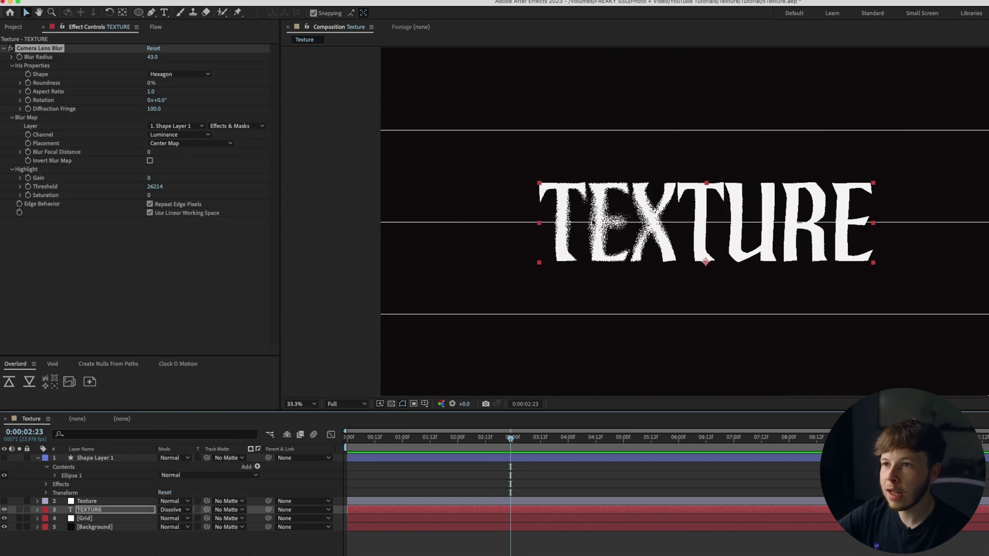
scroll(622, 228, up, 3)
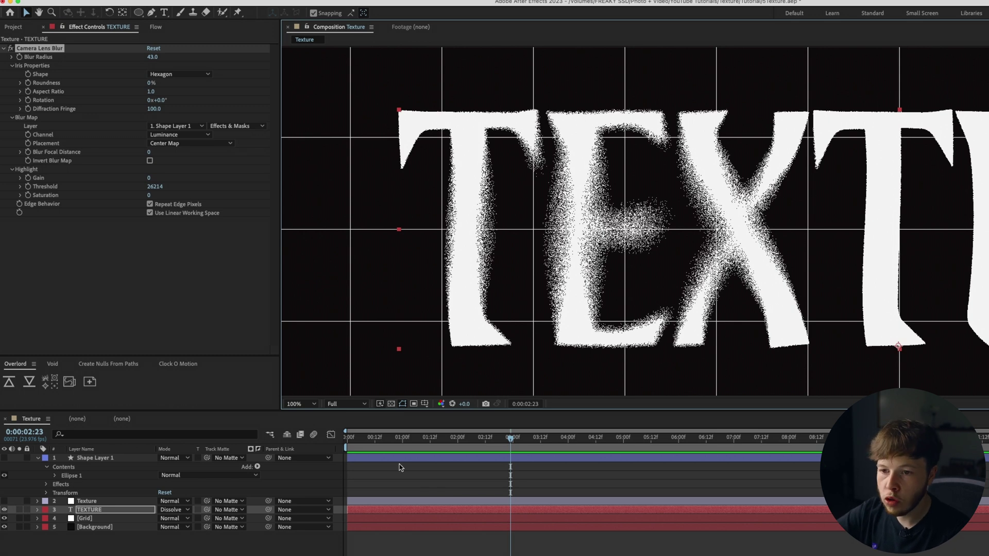
scroll(402, 325, down, 2)
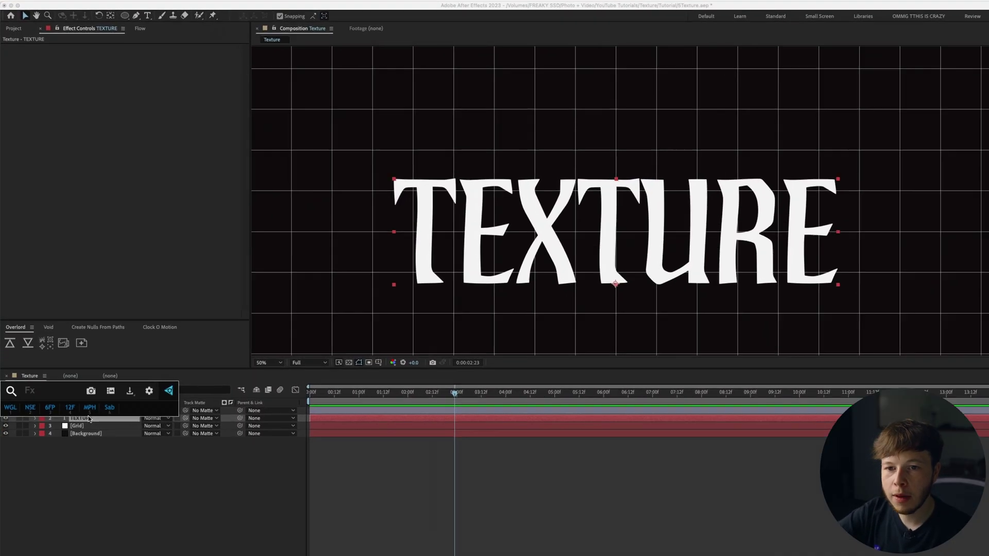
Apply the Roughen Edges effect to the TEXTURE text layer
text(roug)
key(Return)
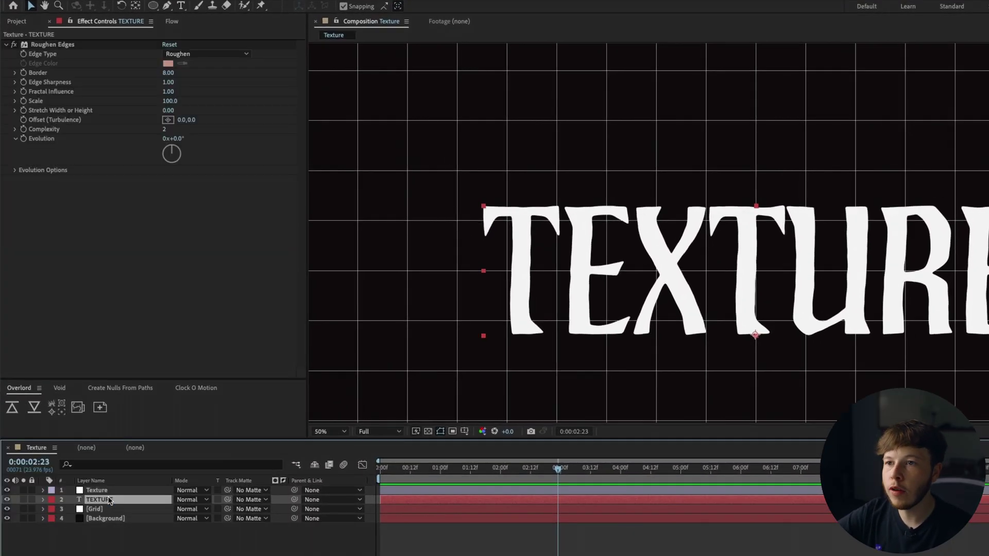
key(period)
drag(576, 268, 807, 184)
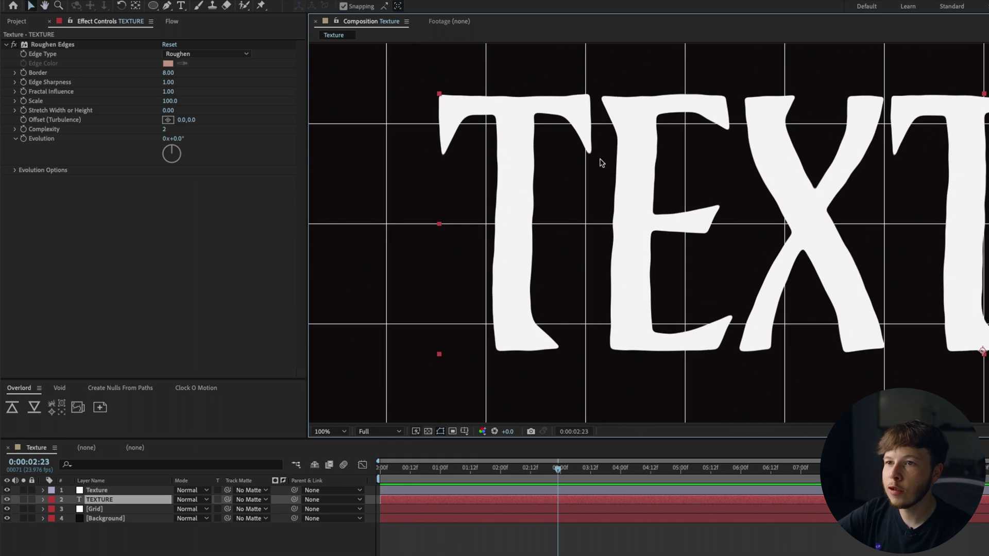
drag(602, 158, 550, 222)
key(v)
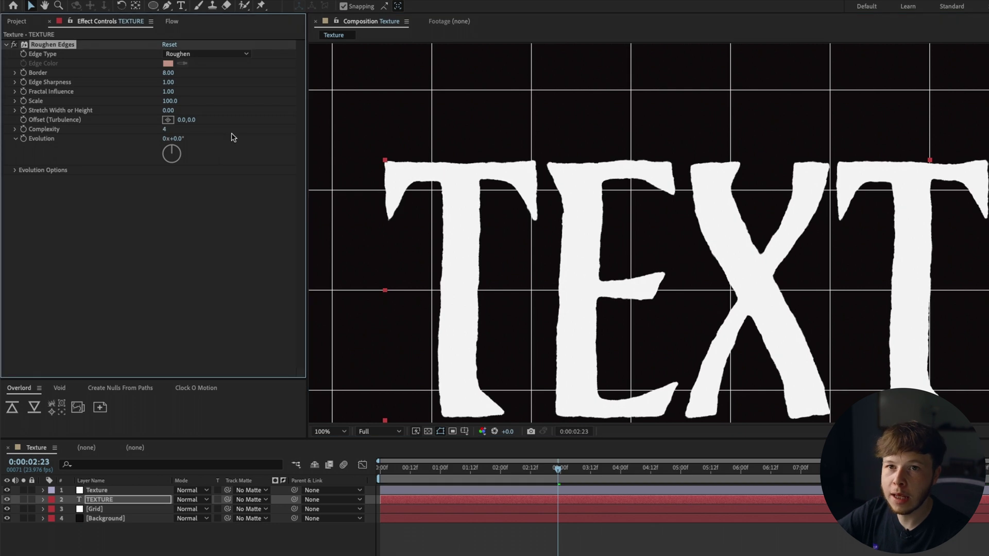
Try a Roughen Edges Complexity of 10 on the TEXTURE layer and inspect the letter edges up close
drag(233, 138, 196, 150)
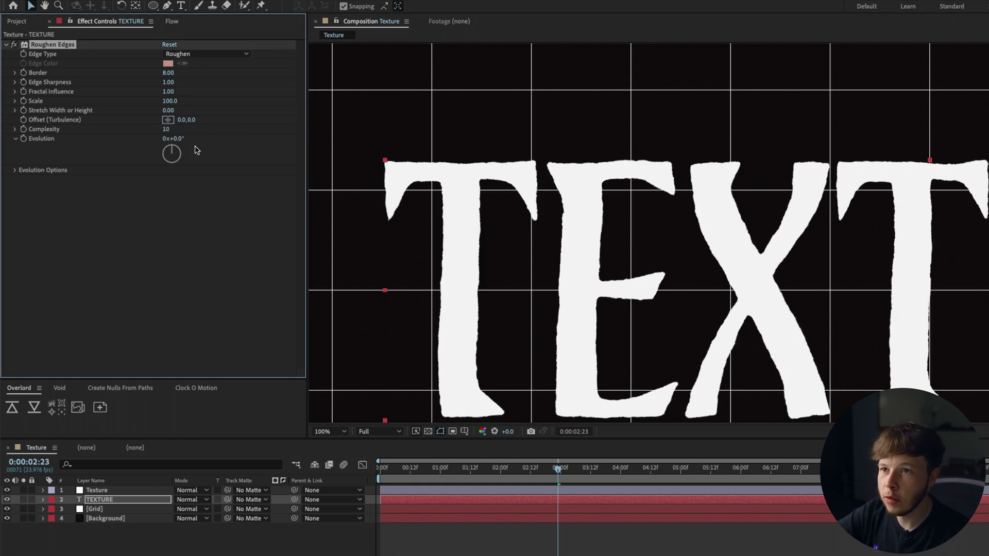
scroll(444, 184, up, 1)
key(space)
drag(489, 129, 545, 166)
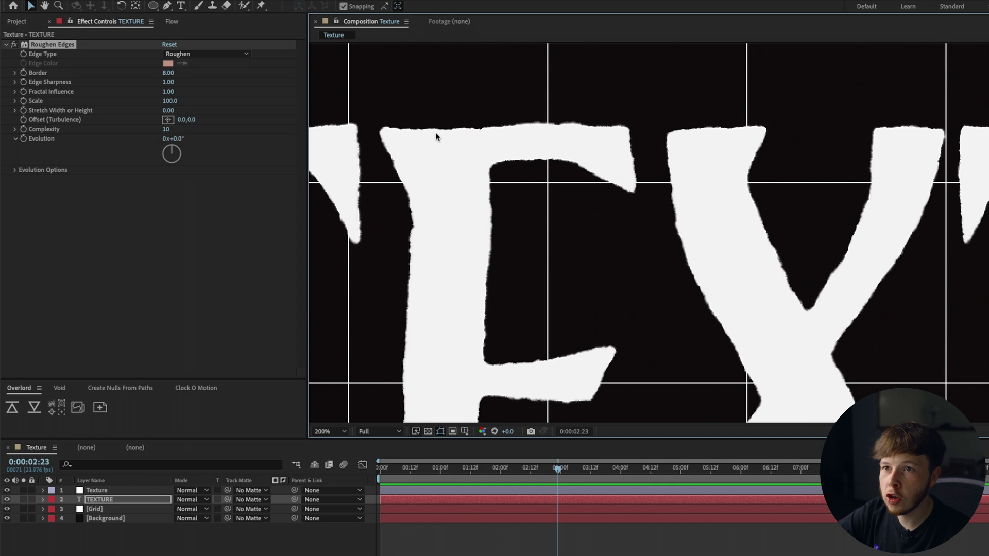
key(space)
drag(434, 135, 539, 140)
scroll(540, 142, down, 1)
key(space)
drag(654, 208, 625, 156)
key(v)
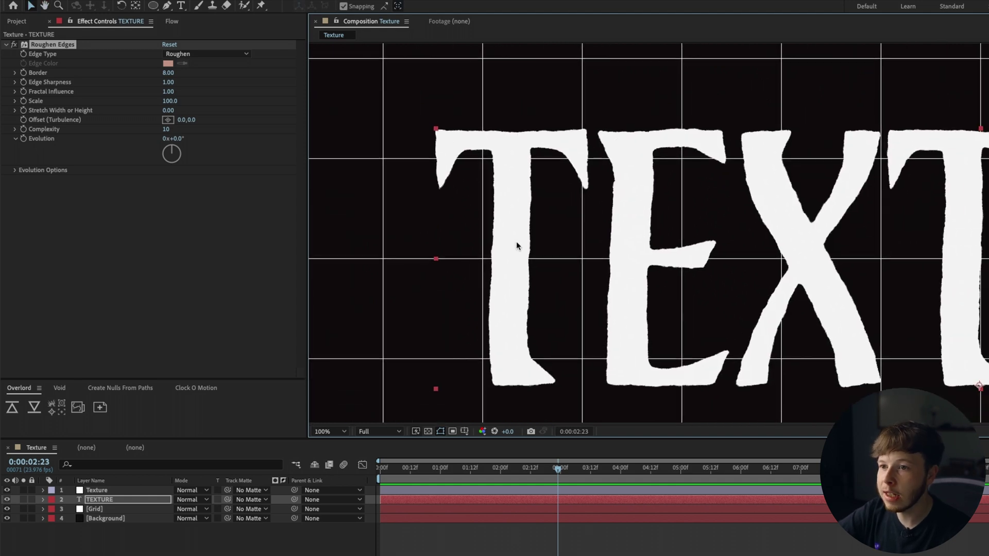
Set the Roughen Edges Complexity on the TEXTURE layer back to 2
click(167, 129)
text(2)
key(Return)
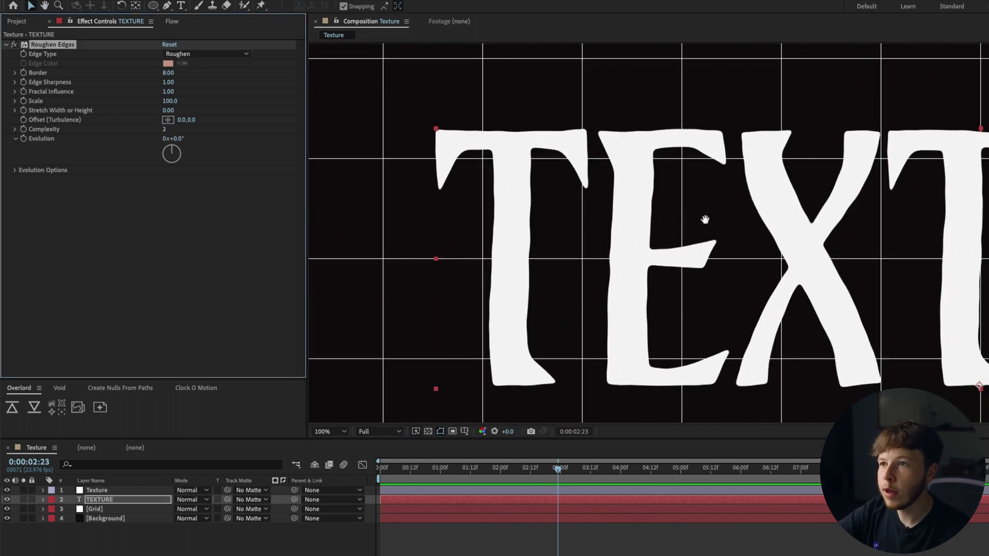
key(h)
drag(730, 215, 690, 211)
scroll(693, 226, down, 1)
key(space)
key(space)
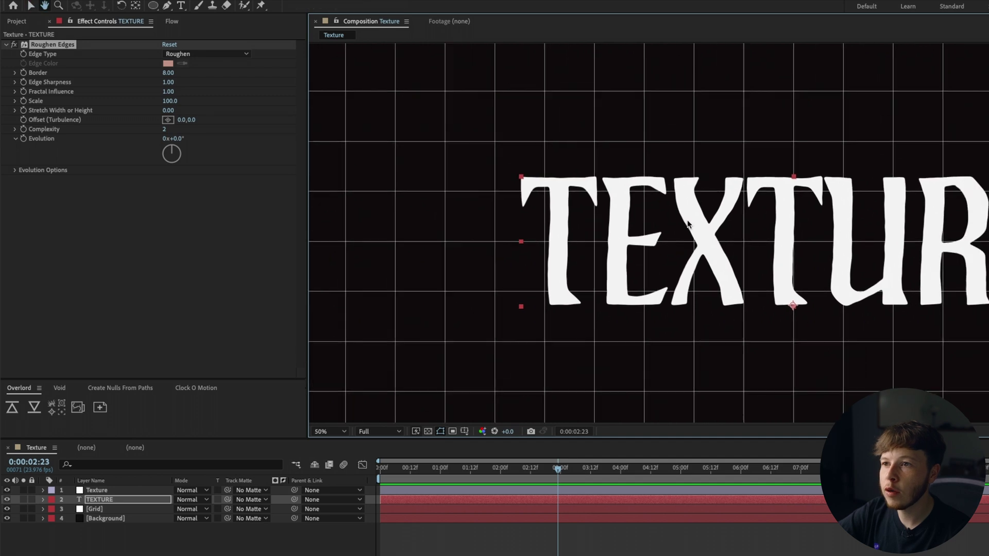
Try the Photocopy edge type in the TEXTURE layer's Roughen Edges effect and inspect the outlined letters
scroll(689, 224, up, 1)
click(194, 54)
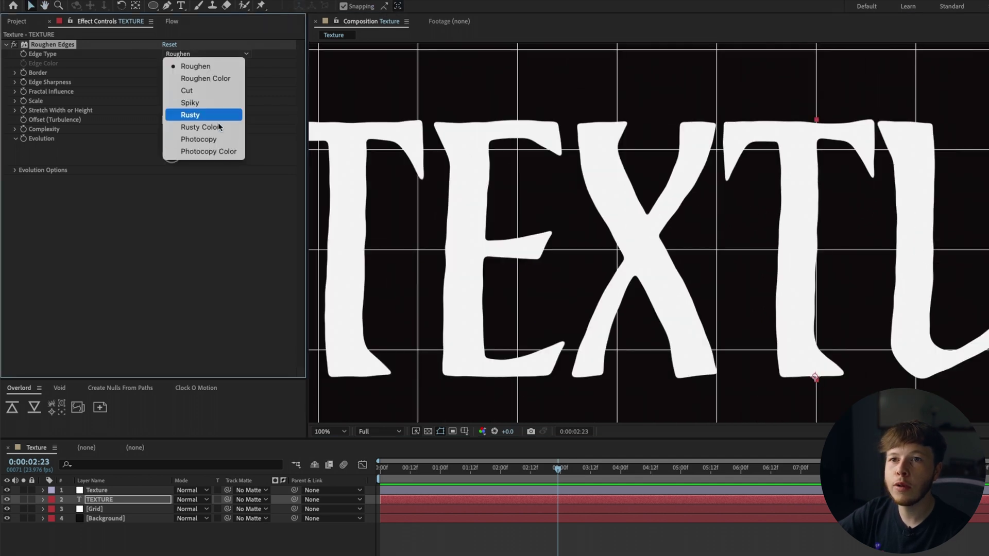
click(222, 140)
key(space)
drag(499, 266, 622, 260)
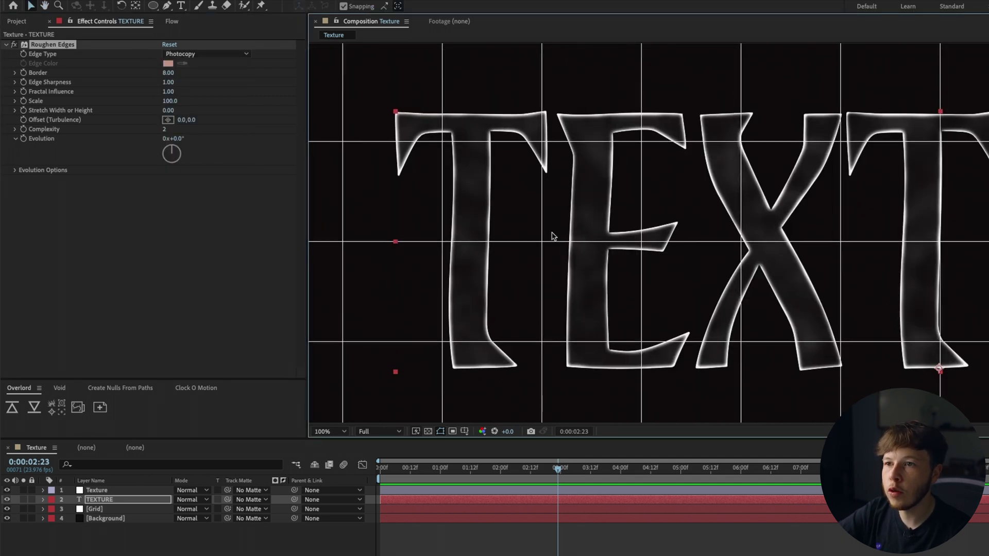
scroll(552, 236, up, 1)
key(space)
drag(405, 225, 589, 207)
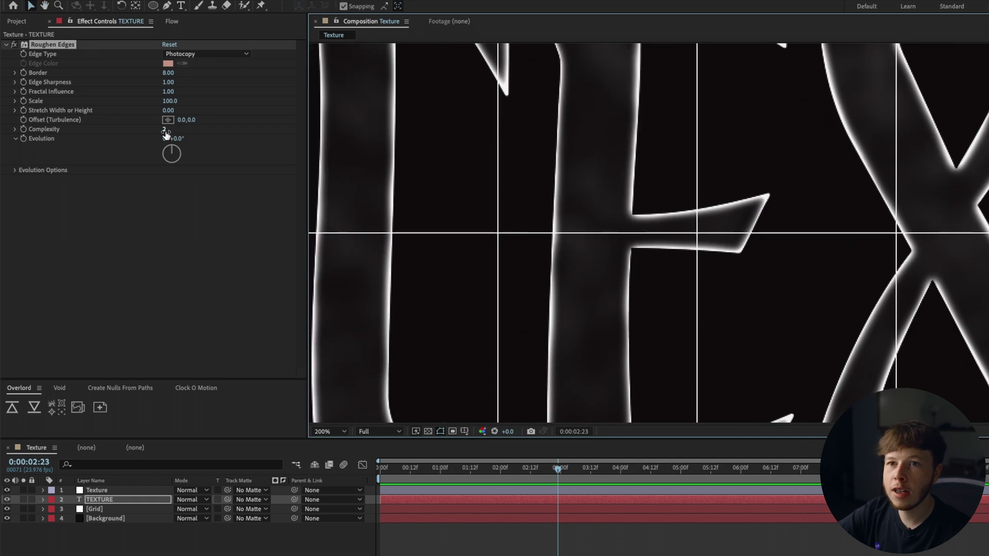
Set the TEXTURE layer's Roughen Edges Complexity to 3 and hide the Grid layer
drag(164, 129, 189, 137)
scroll(845, 207, down, 3)
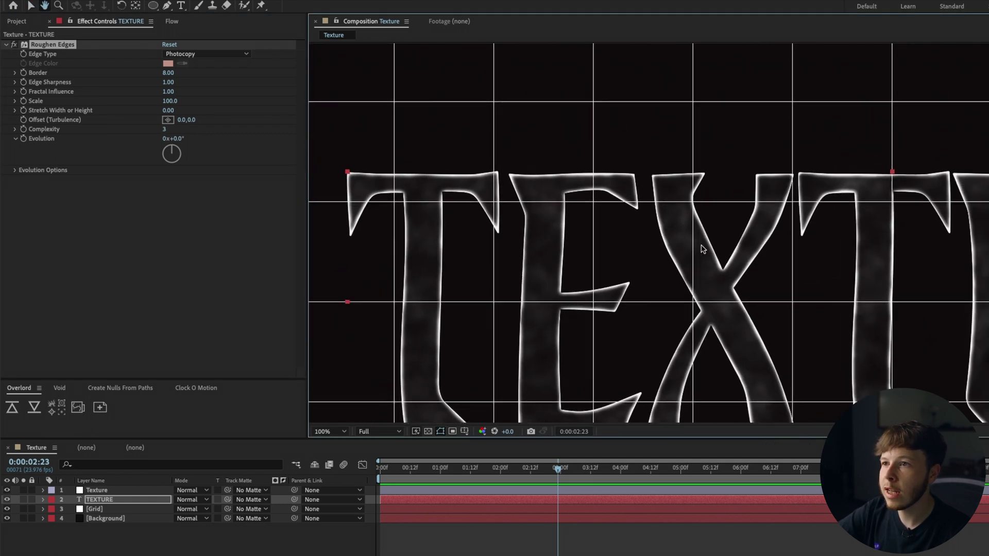
click(6, 509)
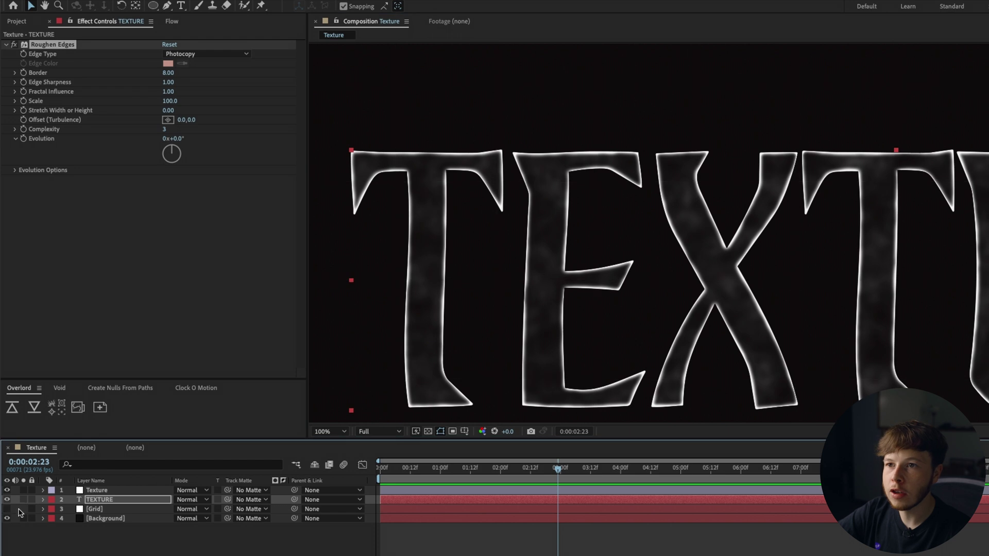
Set the TEXTURE layer's Roughen Edges to the Rusty edge type with an Edge Sharpness of 4.65
click(207, 54)
click(180, 101)
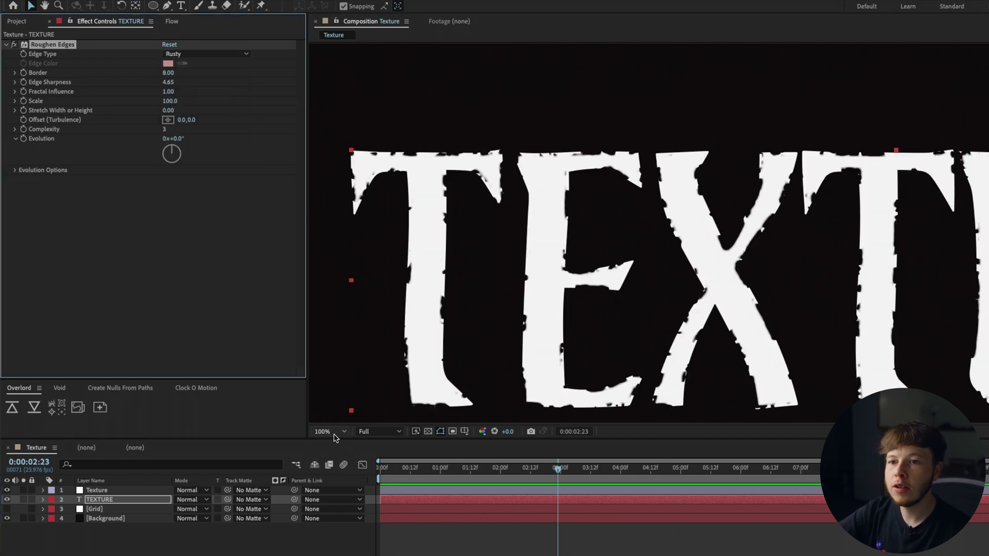
click(329, 432)
click(339, 451)
click(556, 545)
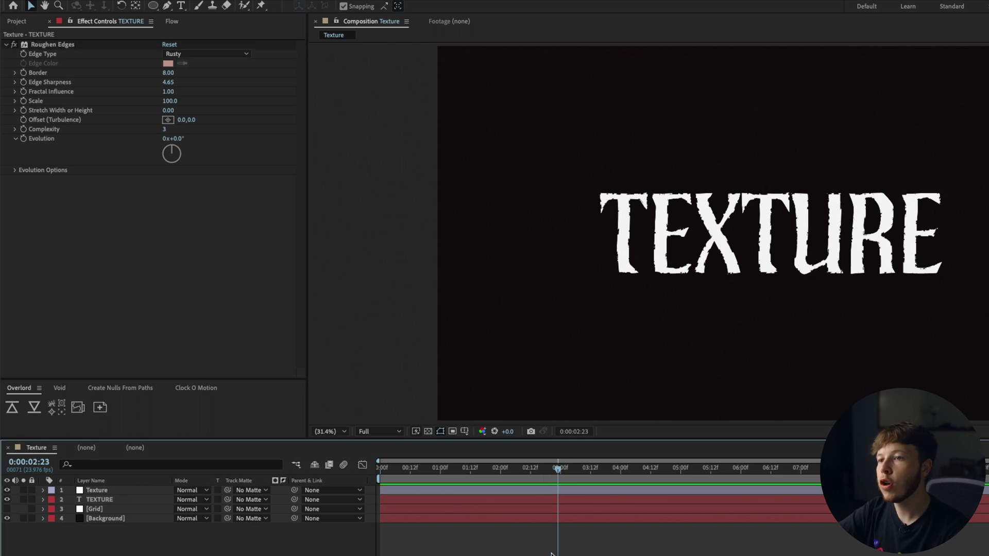
Draw a white rectangle on a new shape layer, covering the TEXTU part of the title
click(153, 6)
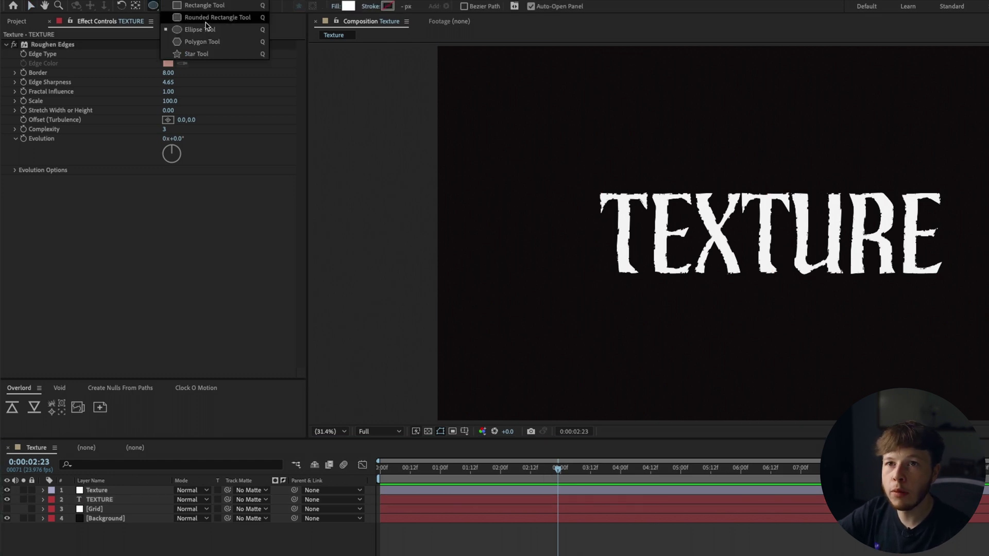
click(206, 20)
drag(801, 273, 782, 289)
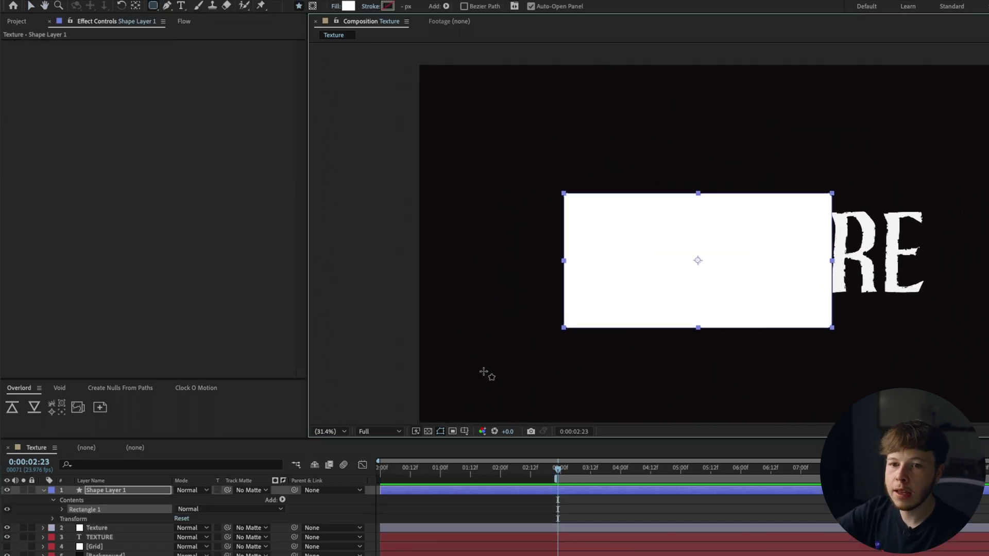
Apply the Roughen Edges effect to the rectangle's shape layer
key(ctrl+space)
text(ro)
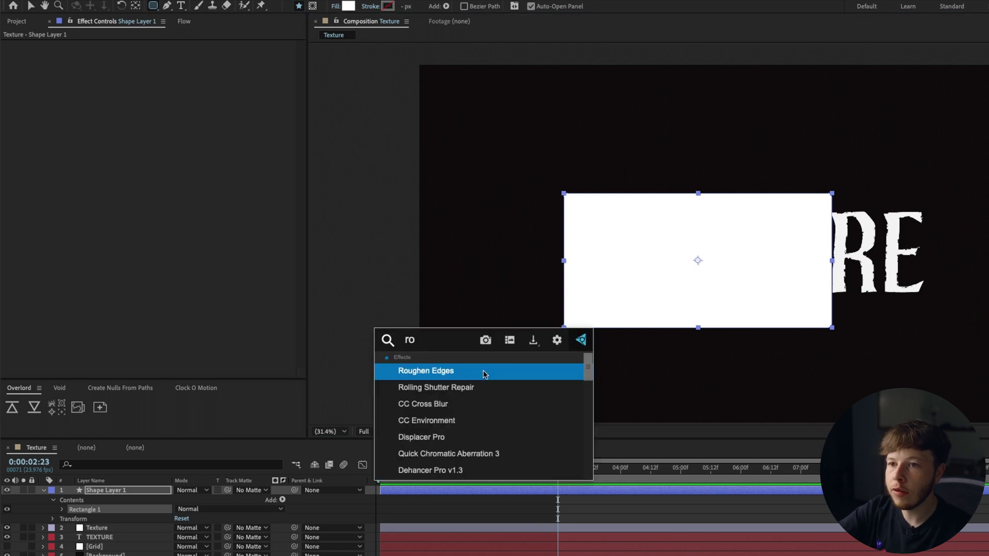
key(Return)
key(v)
click(483, 371)
scroll(604, 245, up, 3)
drag(569, 280, 806, 237)
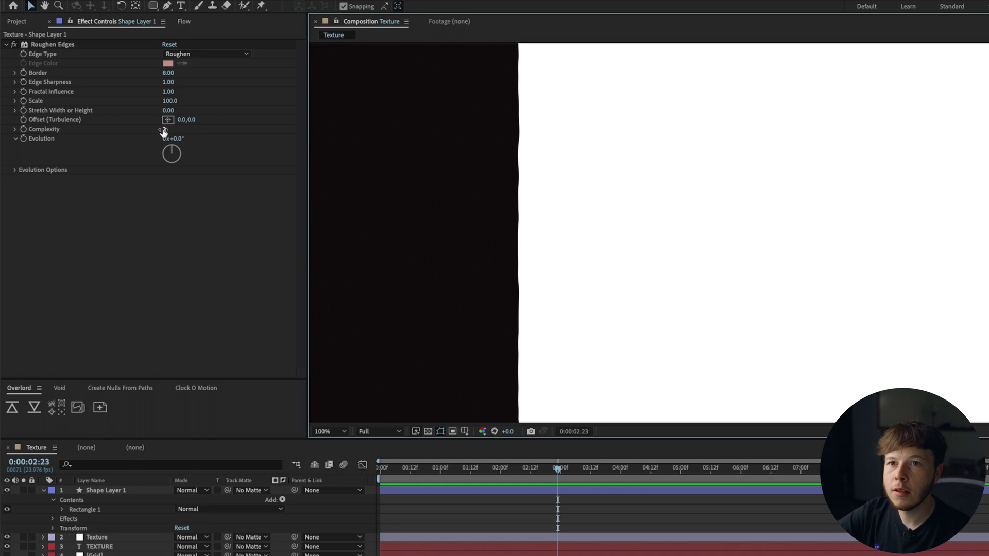
Set the rectangle's Roughen Edges Complexity to 5 and Scale to 856
drag(163, 130, 156, 130)
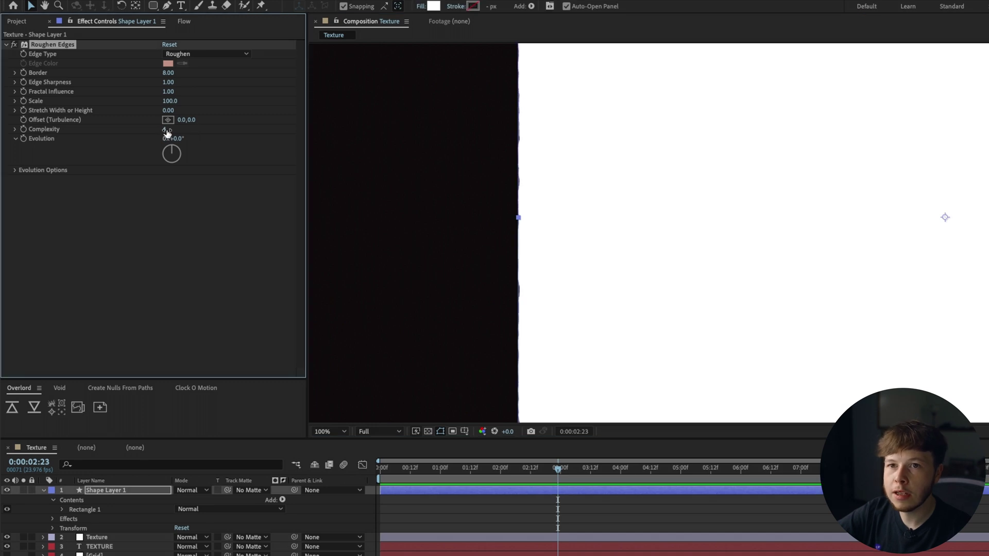
click(162, 261)
key(comma)
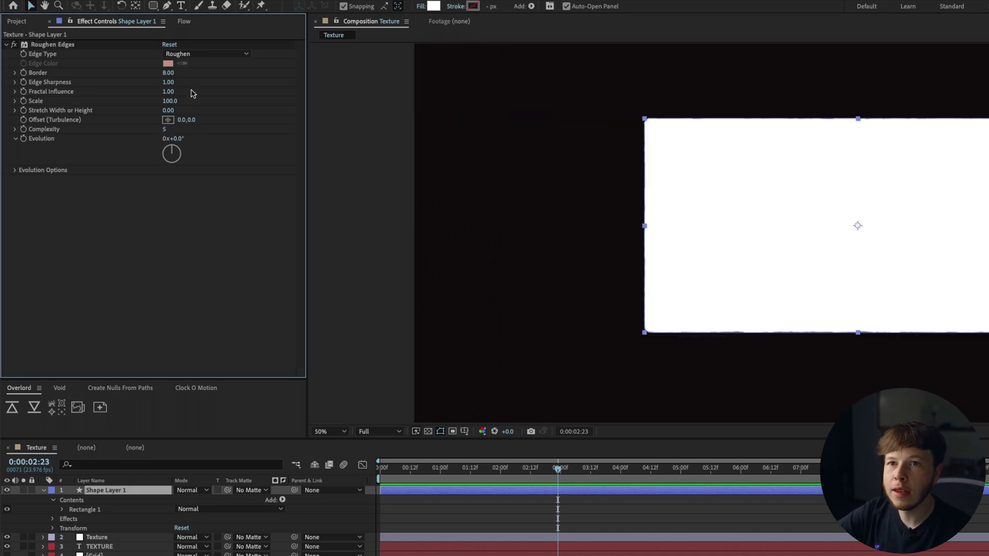
drag(169, 102, 338, 88)
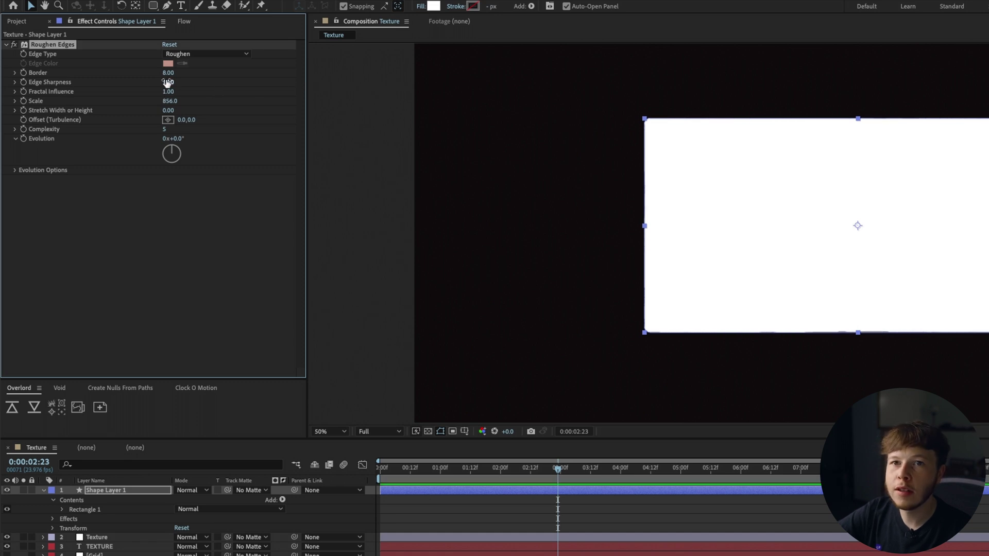
Set the rectangle's Roughen Edges Border to 196.20 and Edge Sharpness to 1.77
key(period)
drag(168, 73, 293, 83)
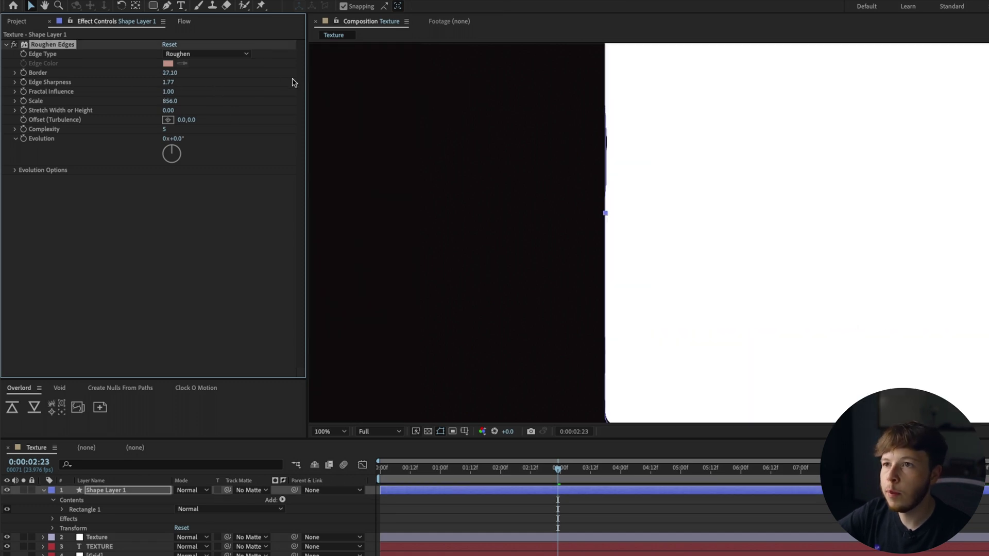
drag(732, 133, 852, 121)
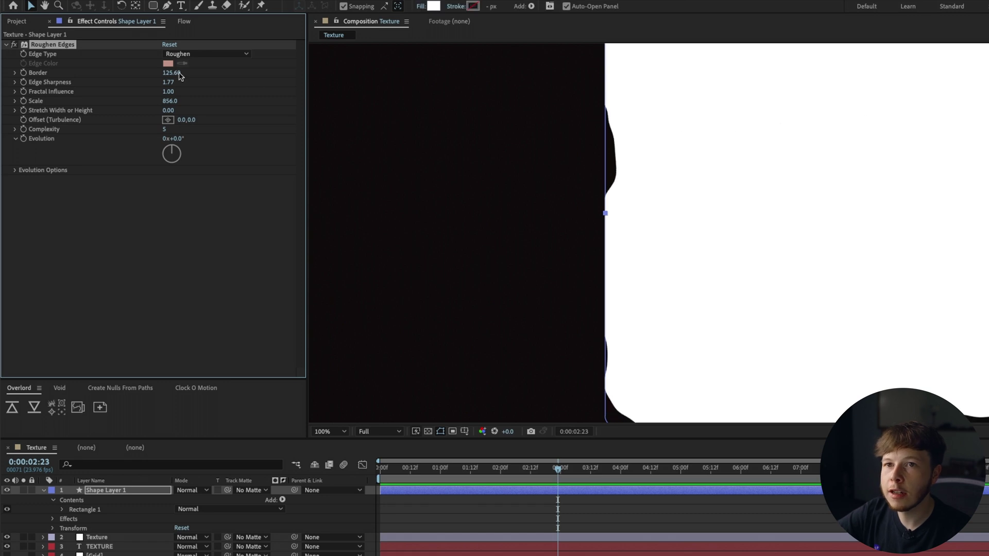
drag(563, 93, 737, 150)
key(comma)
drag(869, 188, 814, 212)
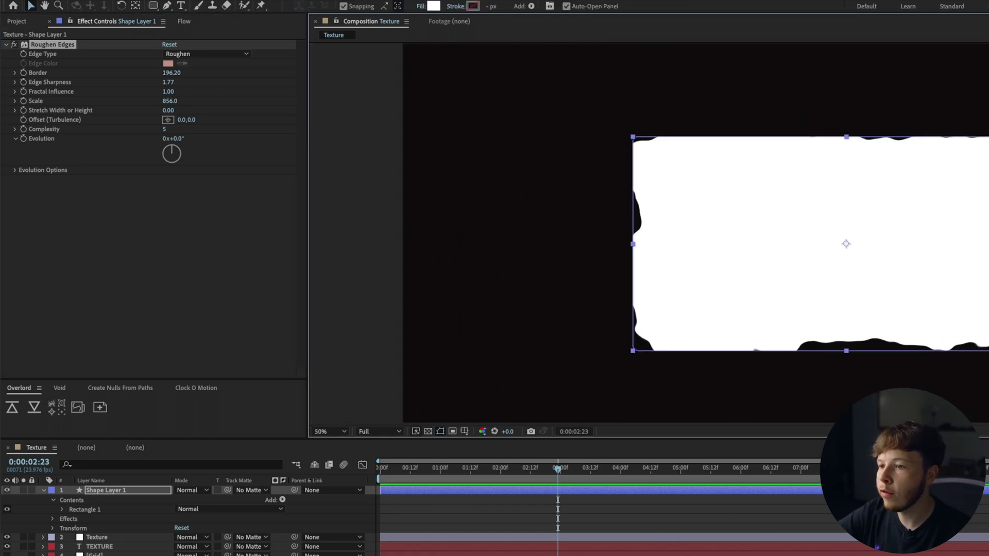
Delete the roughened rectangle's shape layer
click(894, 515)
click(876, 223)
mouse_move(874, 238)
mouse_down()
mouse_move(892, 230)
mouse_move(985, 245)
mouse_move(719, 238)
mouse_move(799, 234)
mouse_move(823, 254)
mouse_move(835, 305)
mouse_move(815, 281)
mouse_move(973, 316)
mouse_move(987, 265)
mouse_move(875, 212)
mouse_move(786, 229)
mouse_move(812, 258)
mouse_move(876, 269)
mouse_move(967, 254)
mouse_move(869, 211)
mouse_move(768, 212)
mouse_move(753, 241)
mouse_move(759, 256)
mouse_move(742, 242)
mouse_up()
key(Delete)
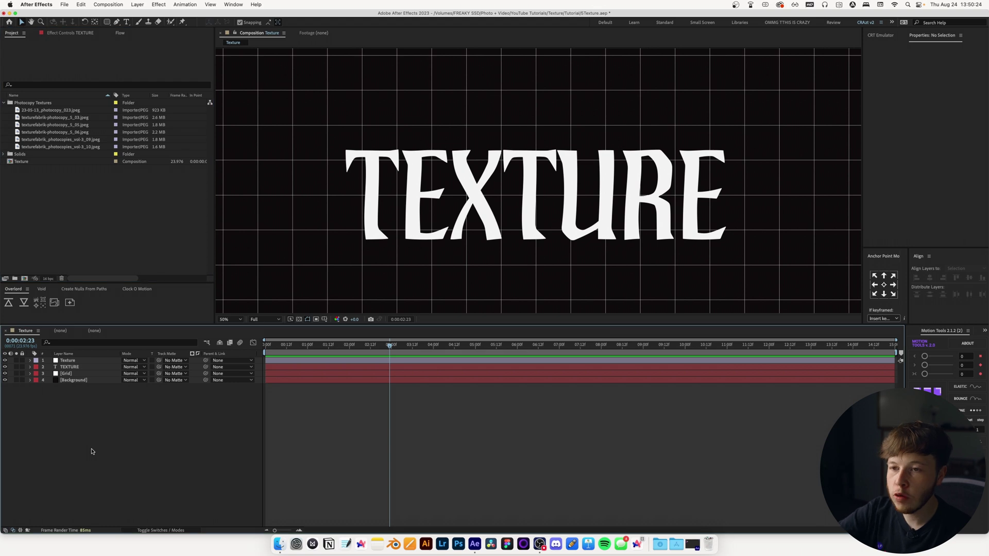
Create a new 3840x2160 composition named Texture at 23.976 fps with a duration of 0:00:00:10
key(super+n)
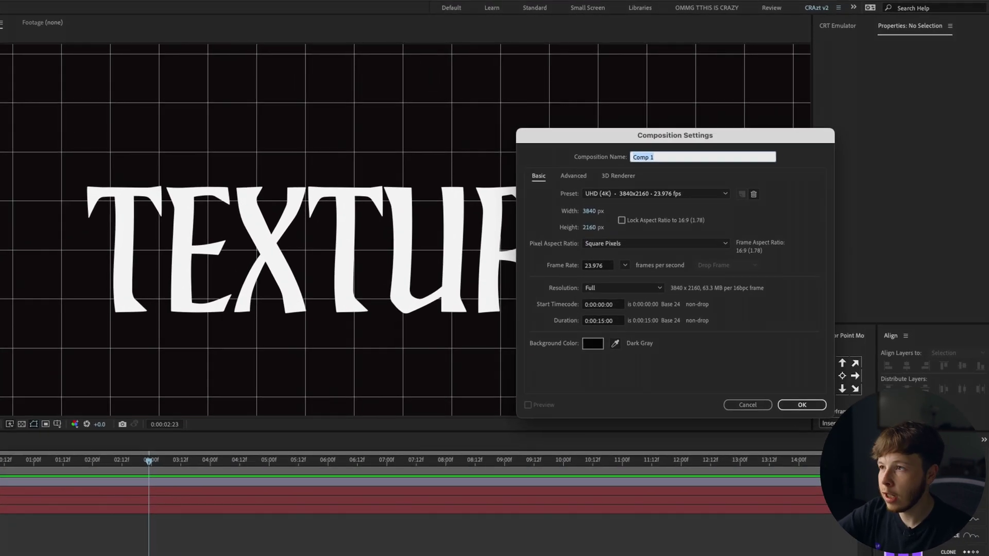
click(603, 321)
key(BackSpace)
text(10)
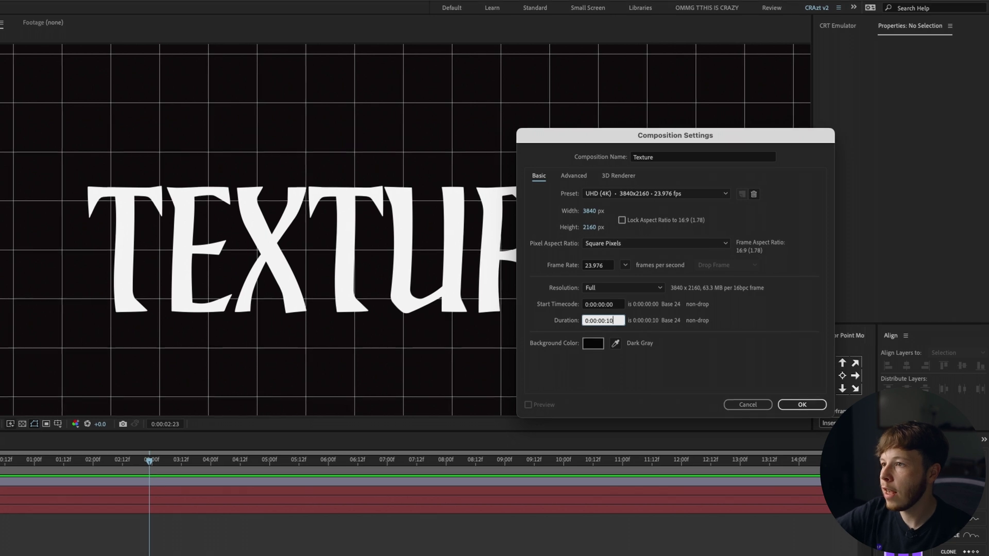
key(Return)
Place the six photocopy texture images in the new composition and trim all of them to one frame
drag(48, 117, 89, 459)
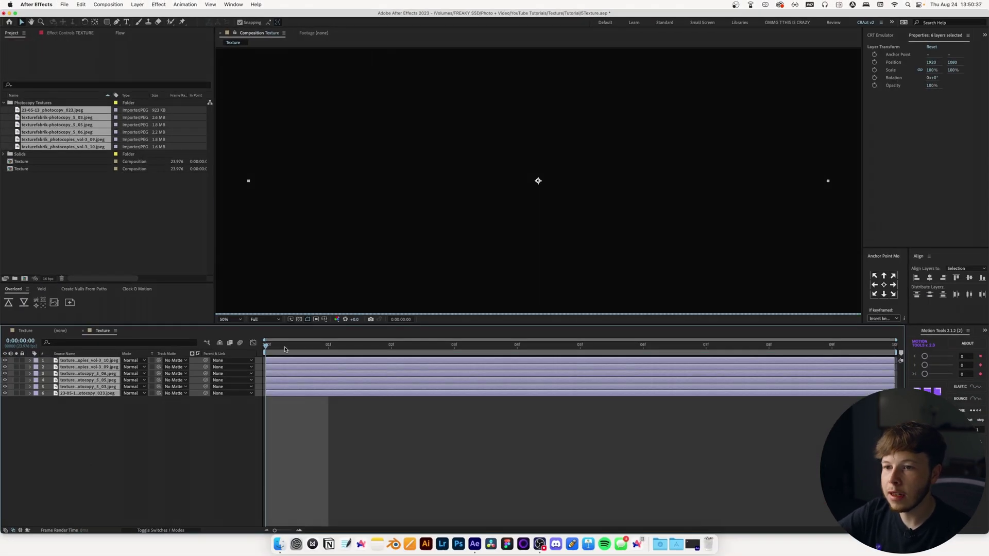
drag(285, 347, 329, 346)
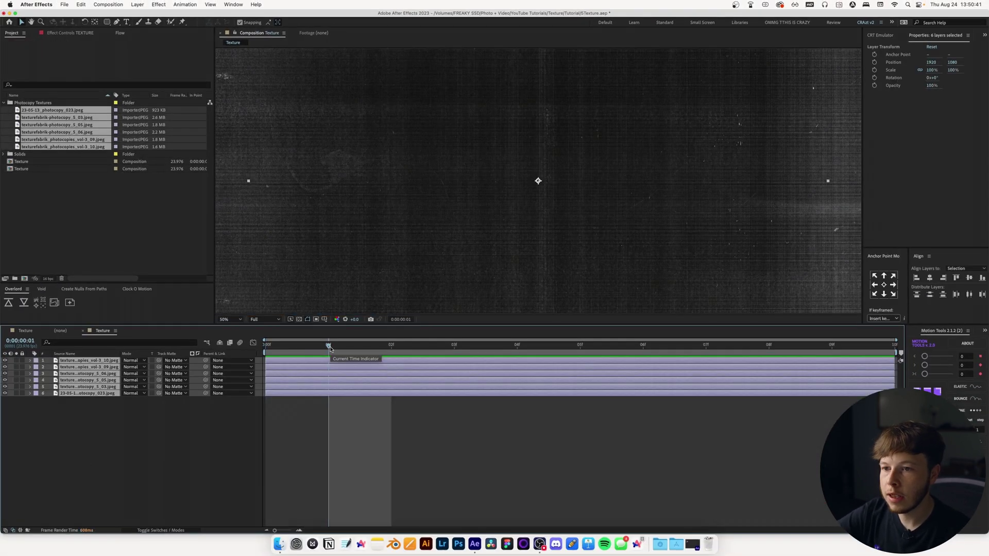
key(super+shift+d)
key(Delete)
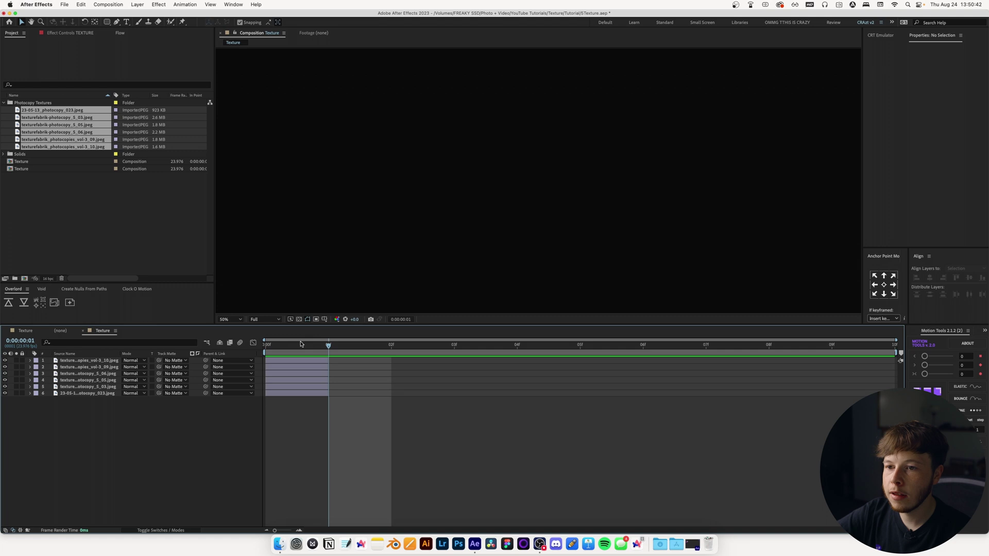
Sequence all six photocopy texture layers one after another in time without overlap
click(300, 345)
key(ctrl+a)
right_click(86, 379)
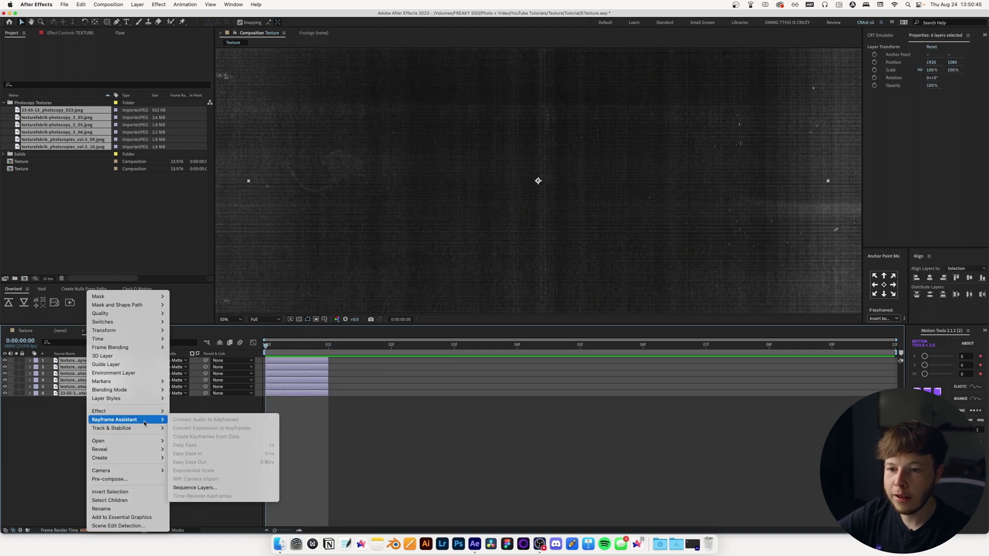
click(206, 488)
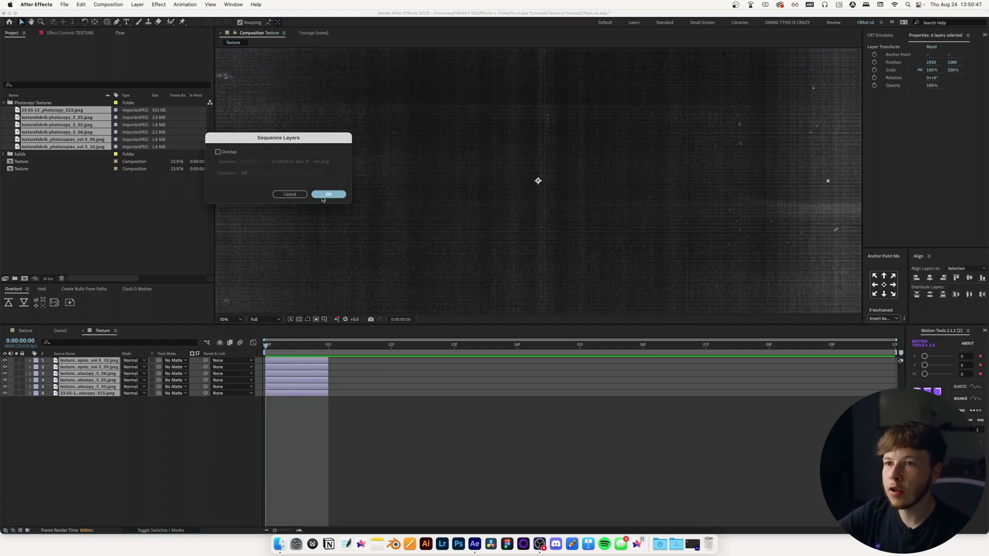
click(328, 195)
Trim the texture composition to a six-frame work area and preview it with the view fitted
key(F2)
drag(899, 353, 642, 353)
right_click(623, 354)
click(654, 376)
click(232, 320)
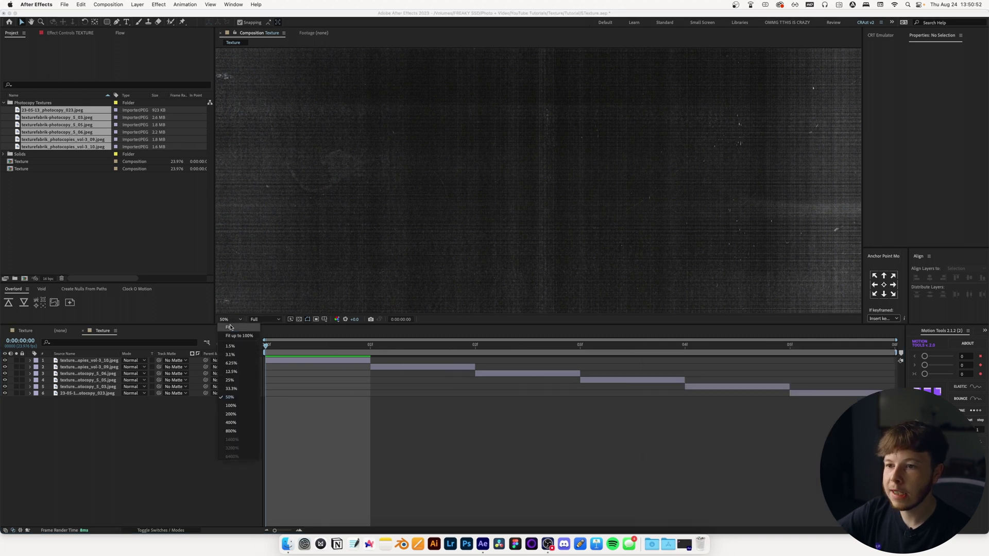
click(233, 327)
key(space)
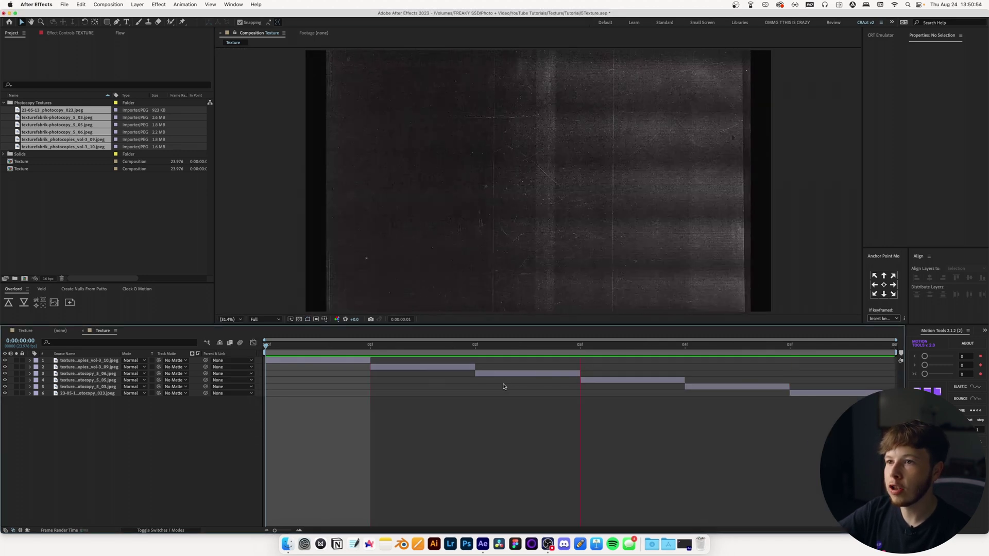
key(space)
Scale all six photocopy layers to 124% so they fill the frame, and play the sequence
key(ctrl+a)
key(s)
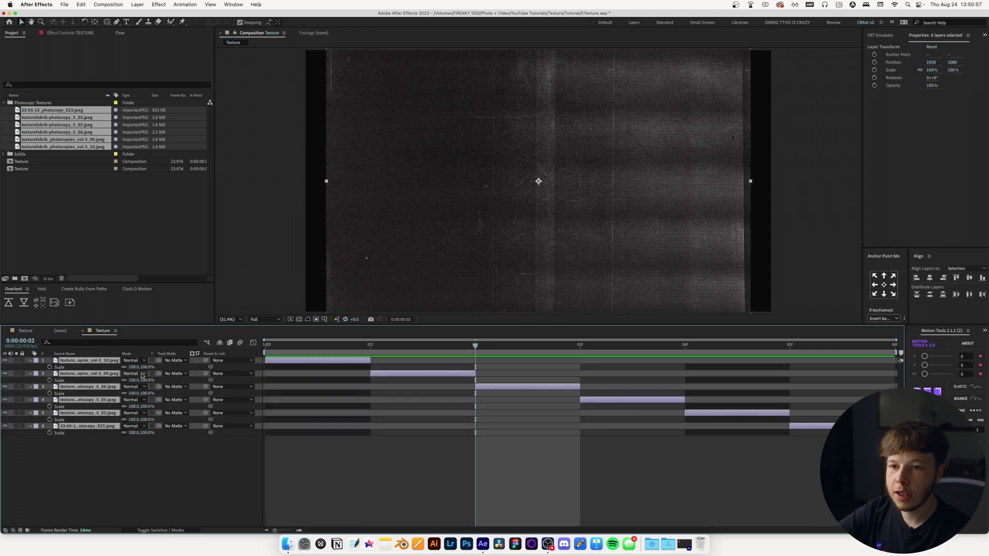
drag(134, 368, 146, 368)
click(440, 427)
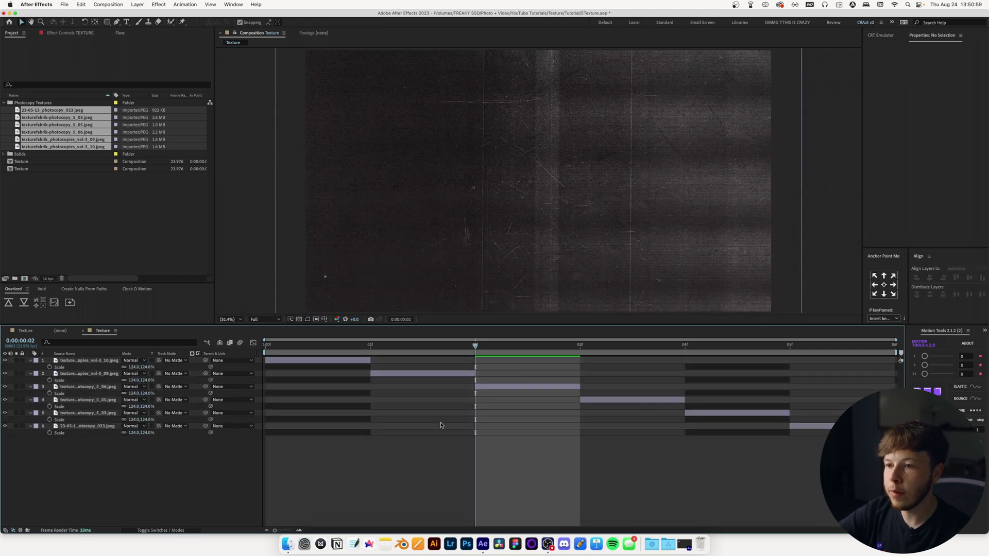
key(space)
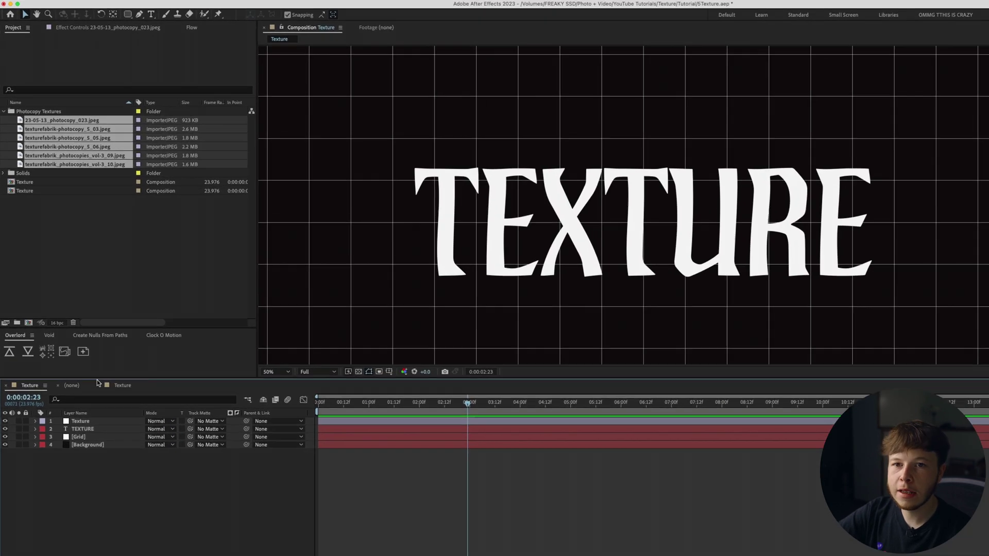
Add the six-frame Texture composition as the uppermost layer of the main title composition and go to its first frame
click(60, 216)
click(5, 121)
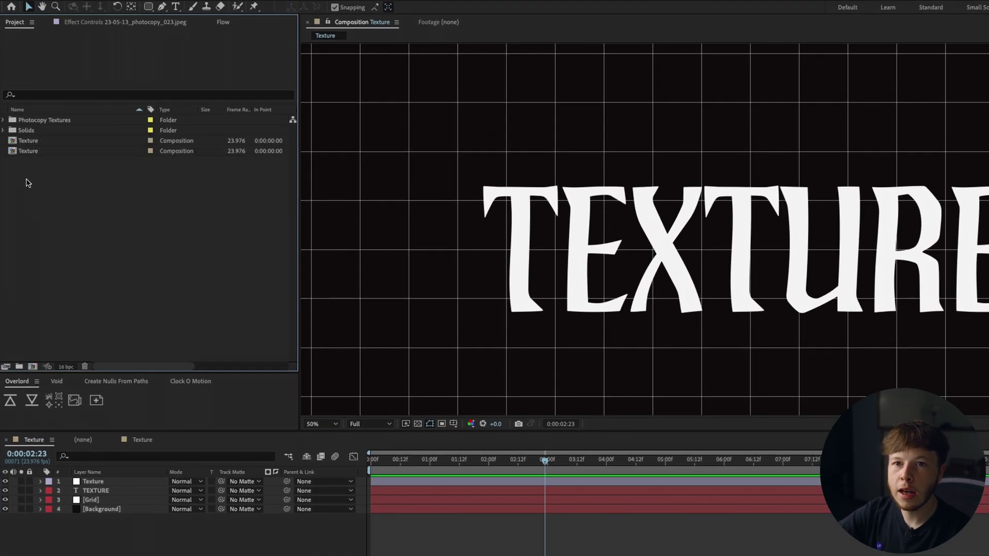
click(37, 144)
click(41, 152)
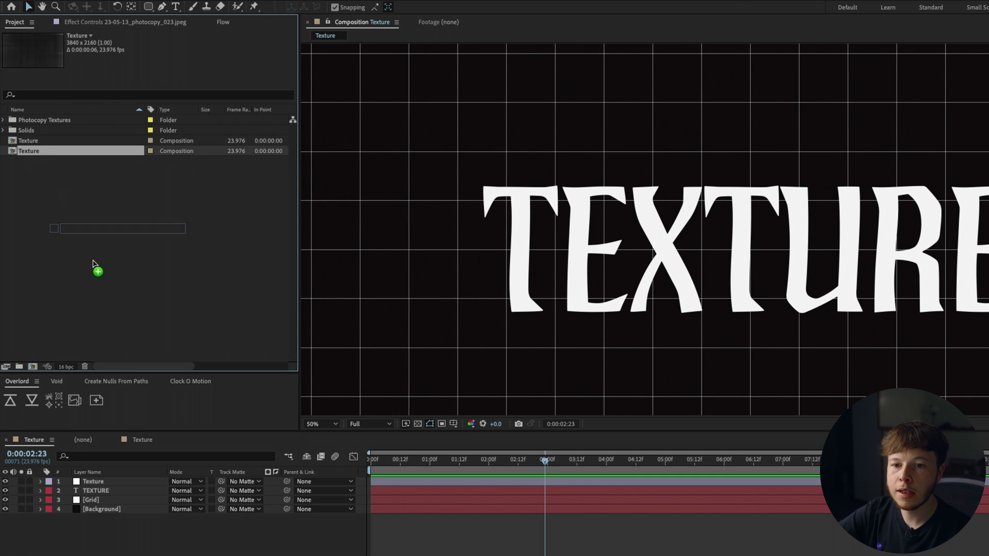
drag(94, 263, 141, 473)
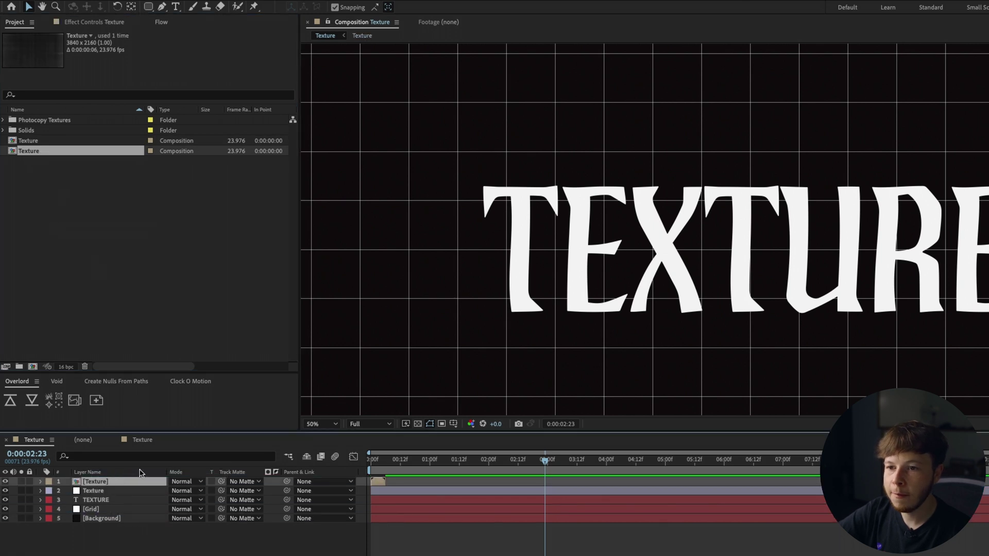
drag(384, 459, 370, 460)
key(semicolon)
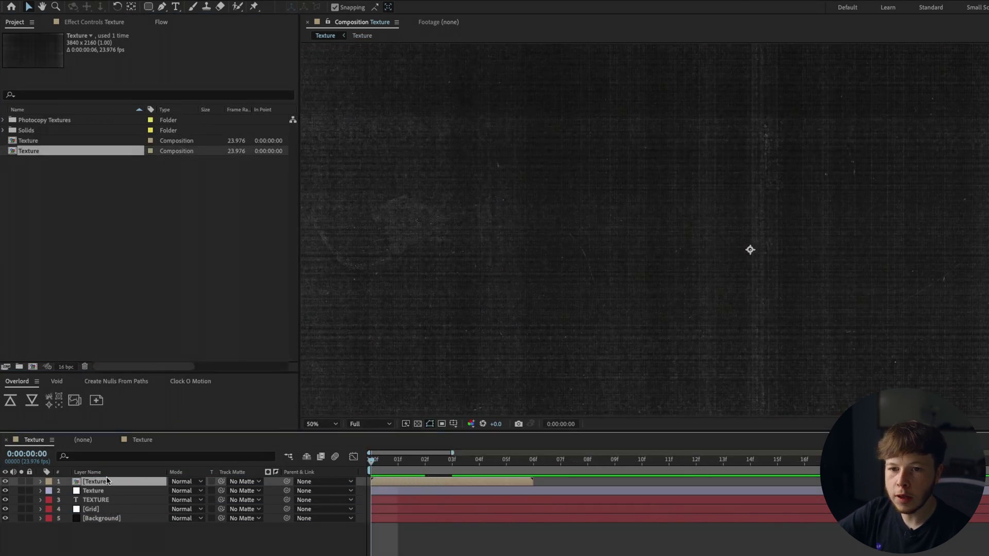
Enable time remapping on the nested Texture layer, add a keyframe at 0:00:00:05 and delete the original end keyframe
right_click(107, 481)
mouse_move(181, 451)
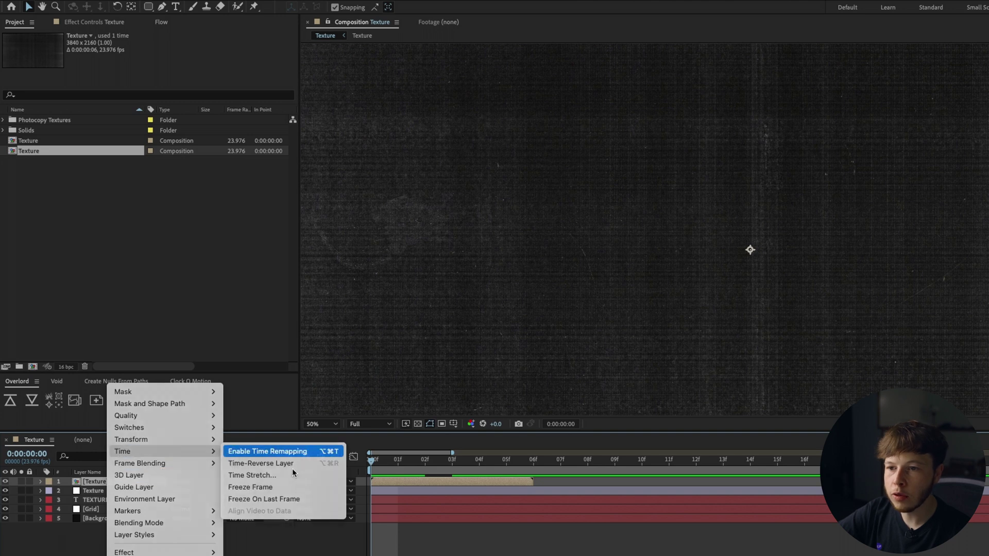
click(268, 451)
drag(496, 471, 531, 468)
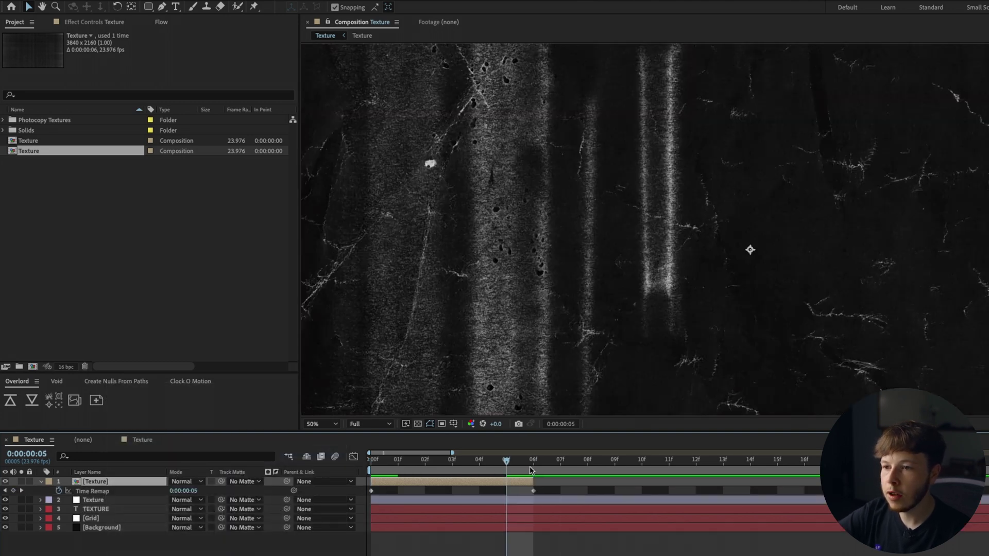
click(13, 490)
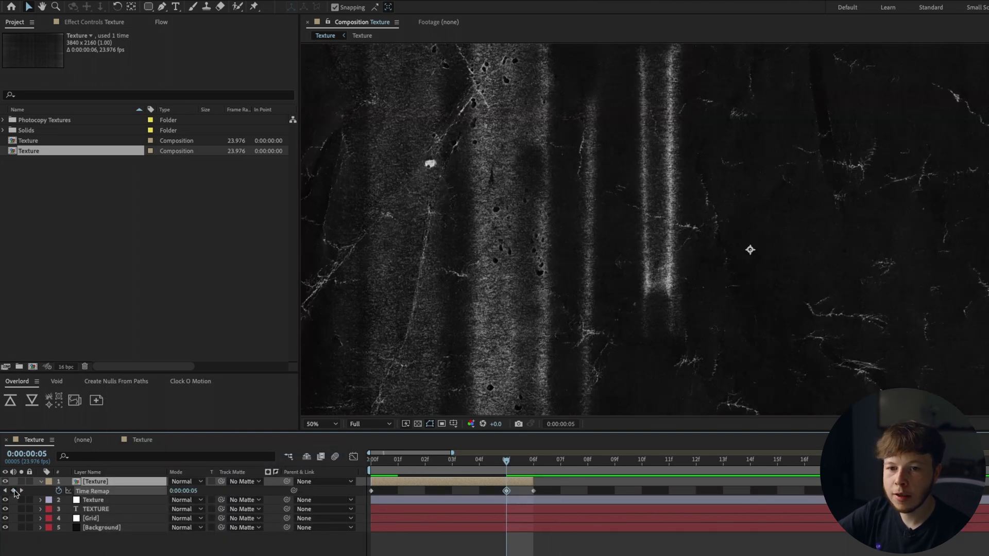
click(533, 492)
key(Delete)
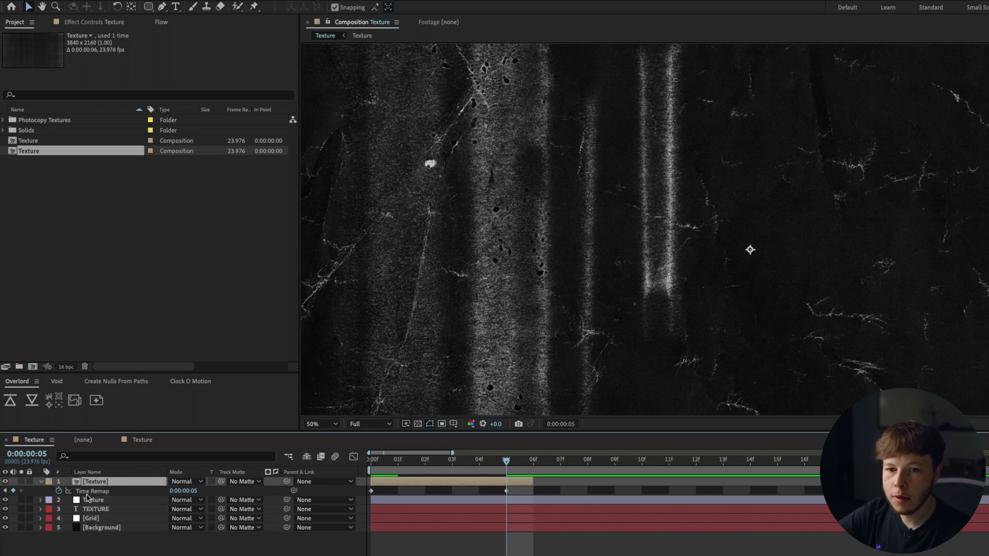
Add a loopOut() expression to Time Remap, extend the nested Texture layer across the composition and preview the loop
alt+click(59, 491)
text(l)
text(oop)
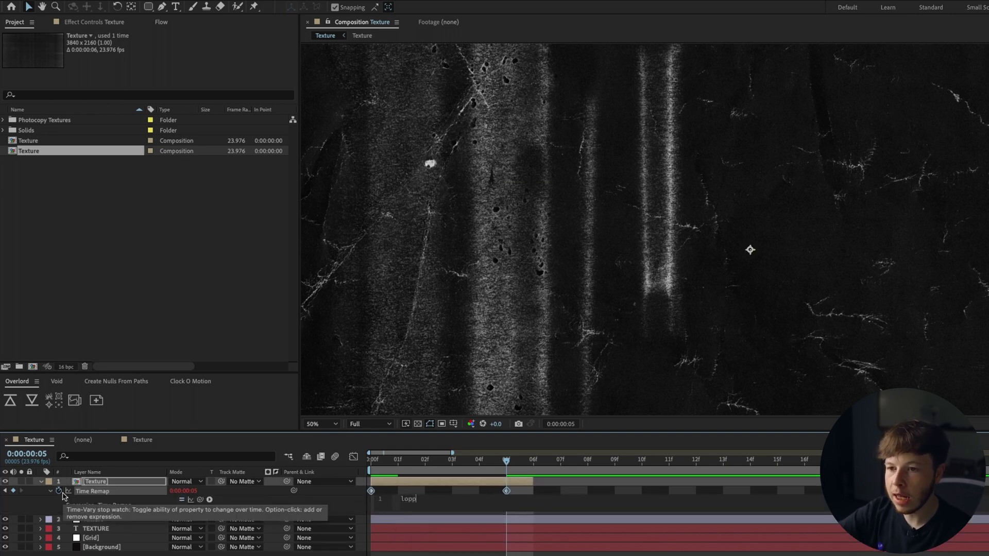
key(Down)
key(Down)
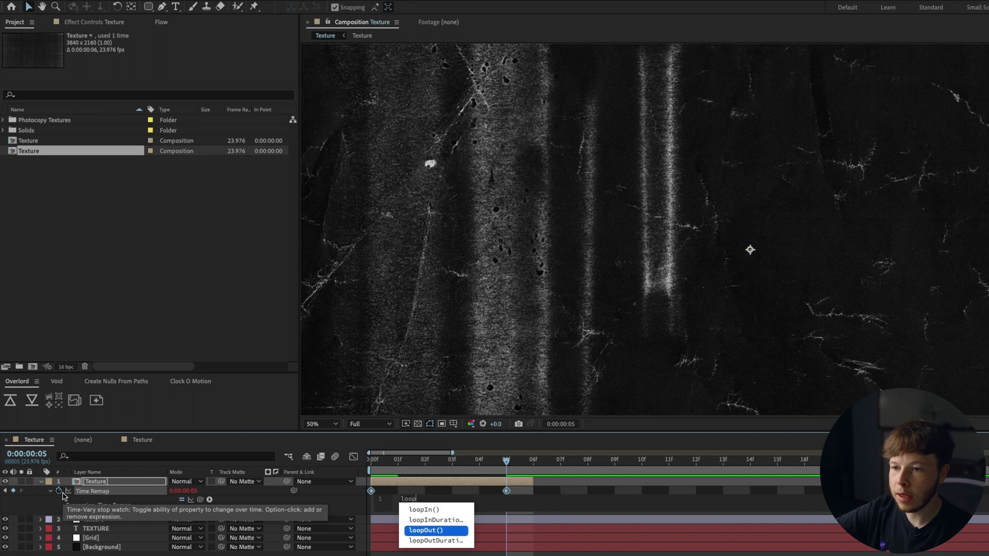
key(Return)
click(155, 555)
key(semicolon)
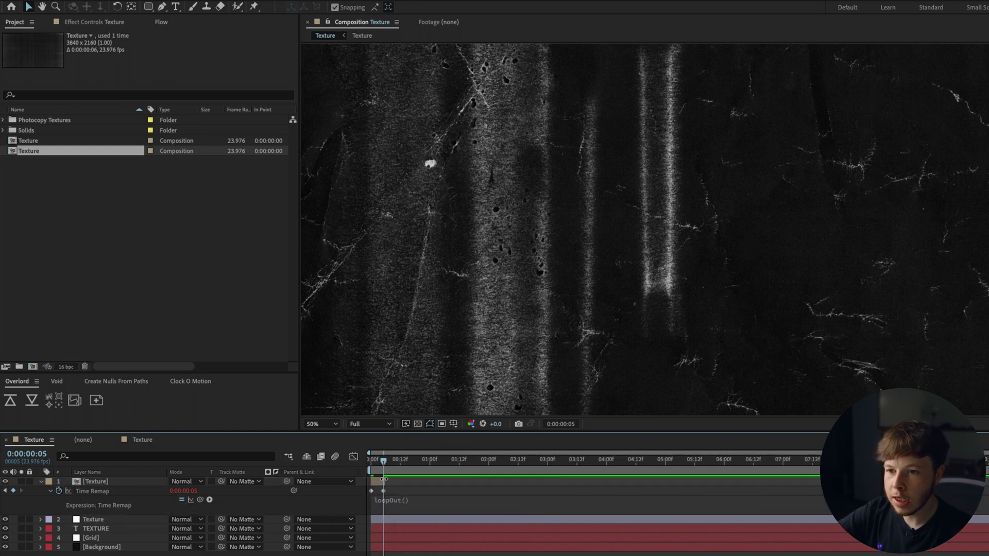
click(750, 250)
key(space)
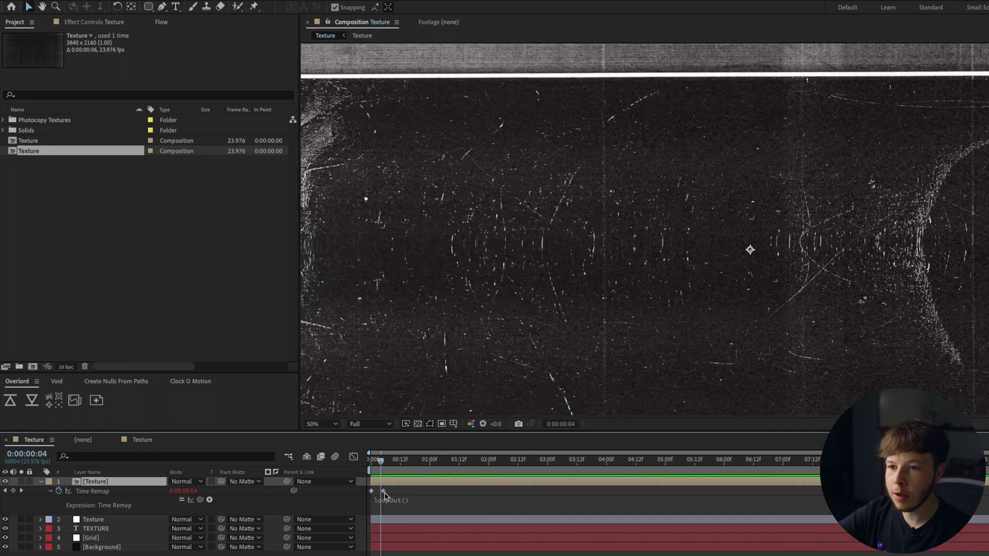
Move the second Time Remap keyframe to 1 second to slow the texture loop, and preview it with the view fitted
click(384, 492)
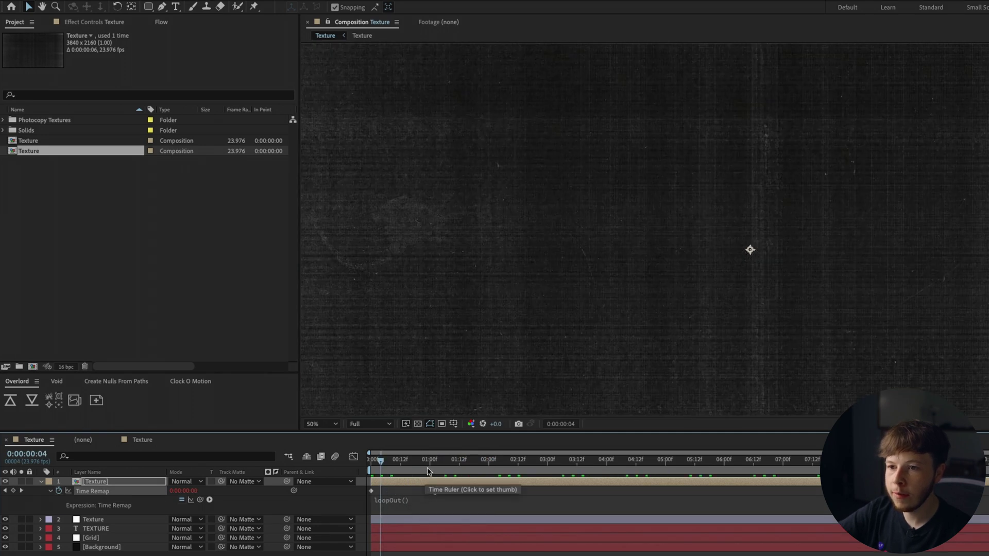
key(space)
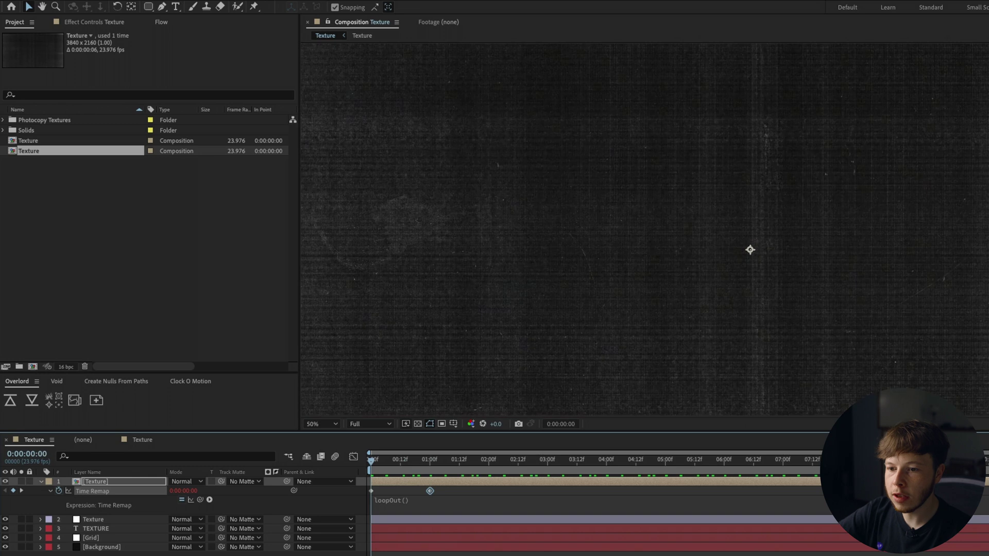
click(420, 401)
key(shift+/)
click(443, 509)
key(space)
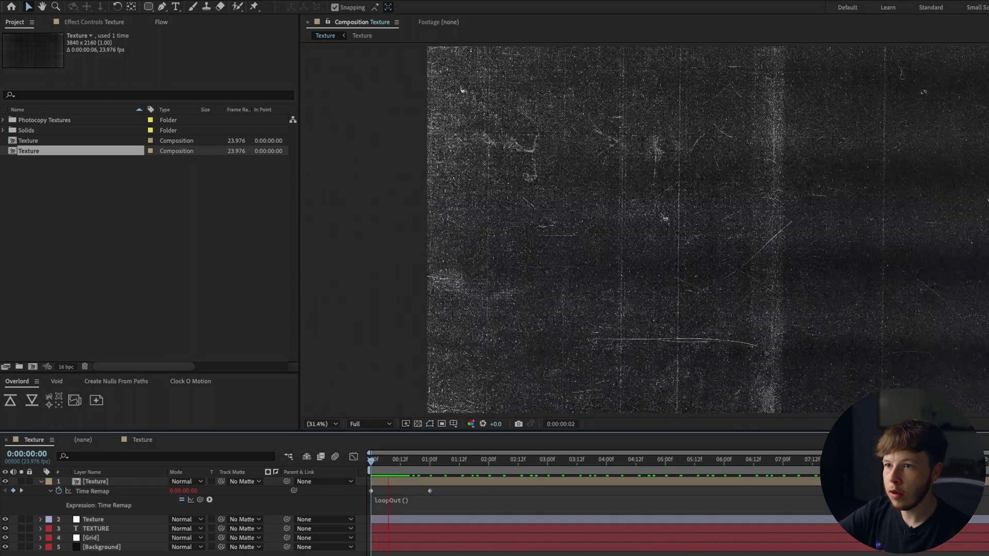
Try a Posterize Time effect with a frame rate of 6 on the looping Texture layer
click(232, 485)
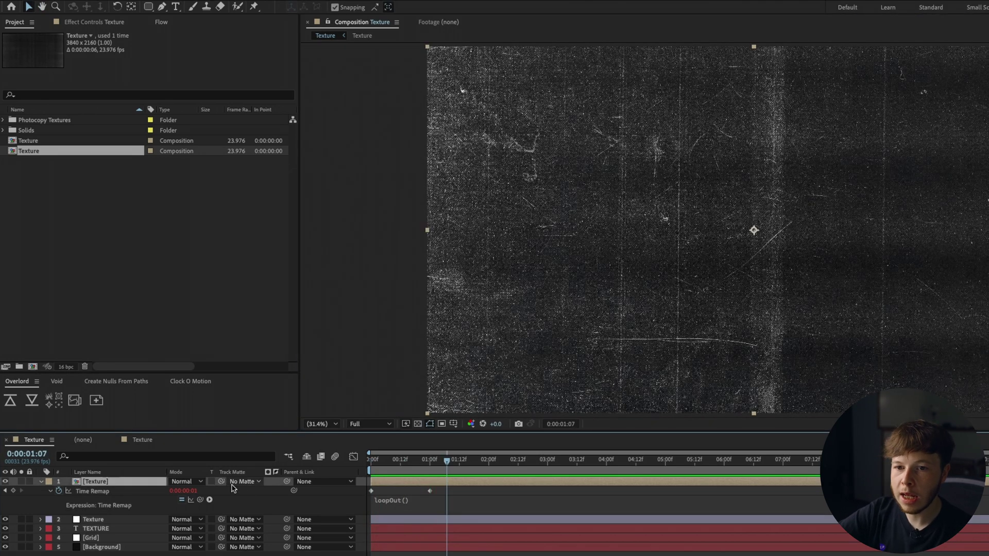
key(ctrl+space)
text(post)
key(Return)
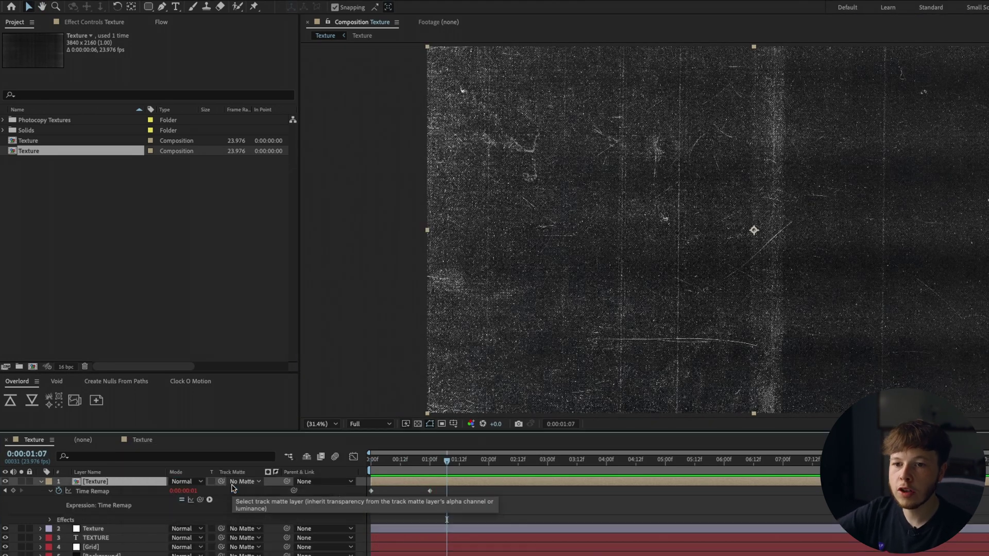
click(91, 23)
text(6)
key(Return)
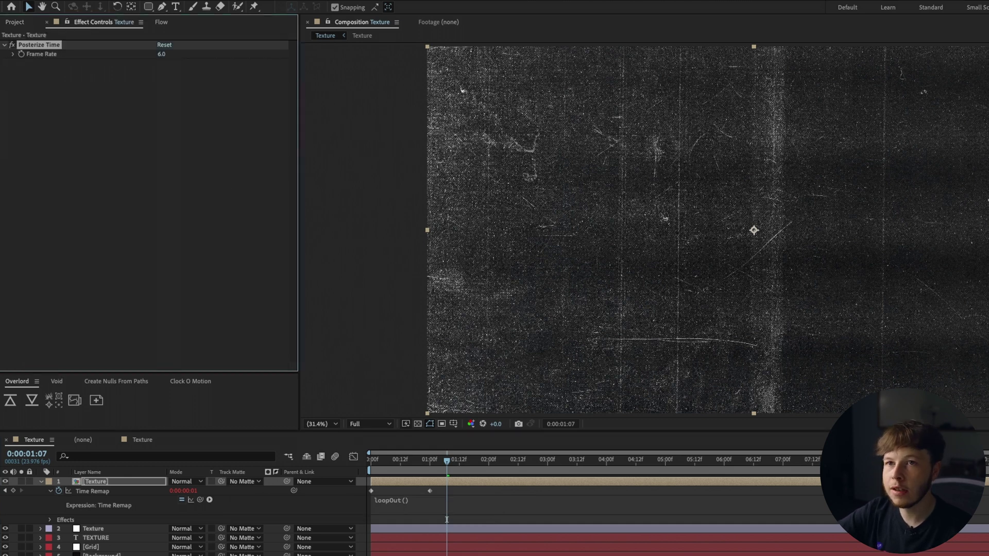
Set the second Time Remap keyframe at 2 seconds, move the looping Texture layer below the grid, and preview
drag(396, 462, 370, 461)
key(space)
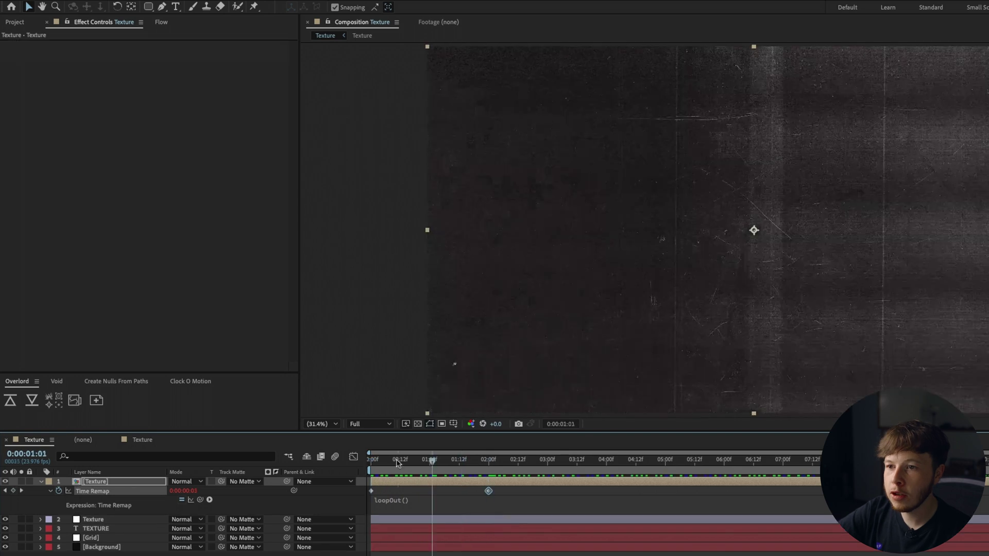
click(401, 461)
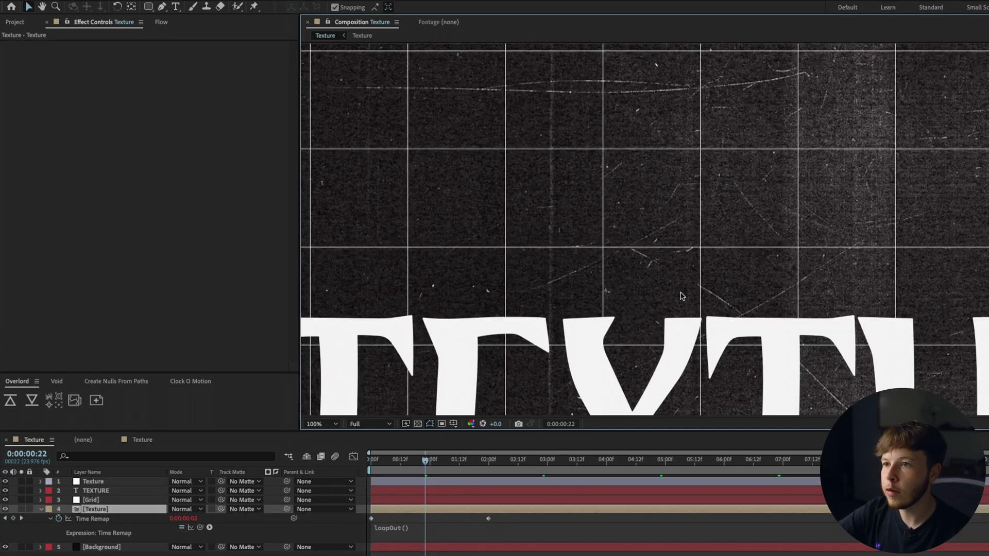
scroll(683, 296, down, 2)
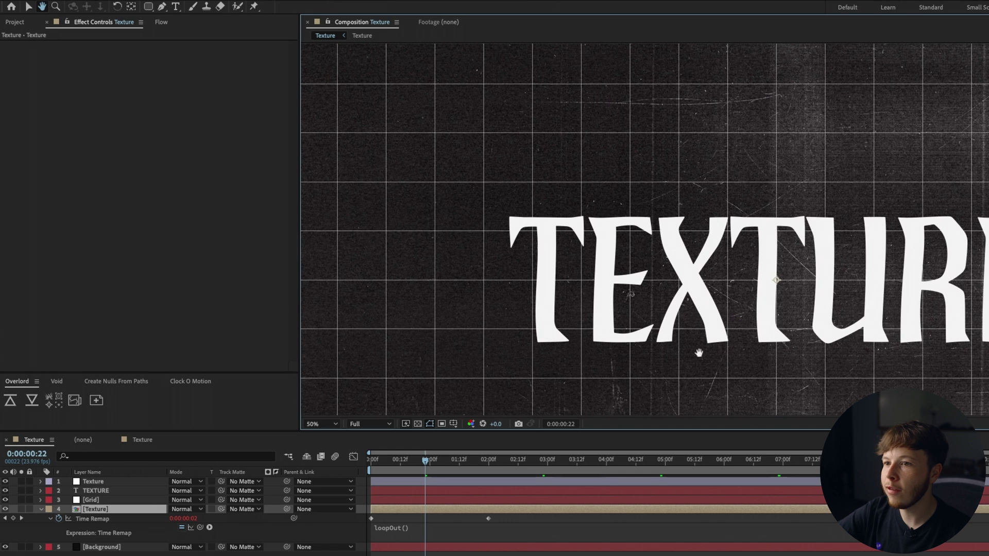
click(721, 555)
key(space)
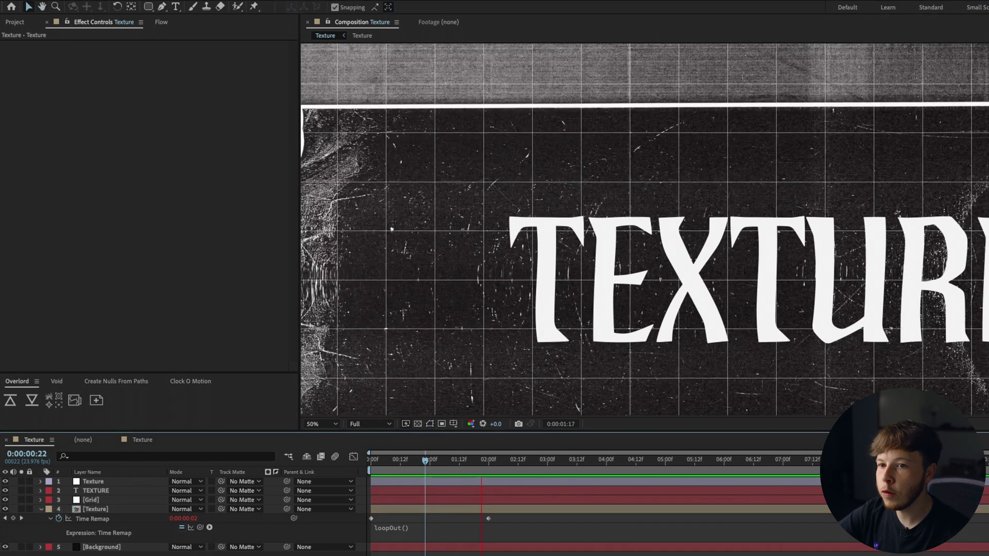
Apply a Displacement Map effect to the TEXTURE text layer
click(124, 493)
key(ctrl+space)
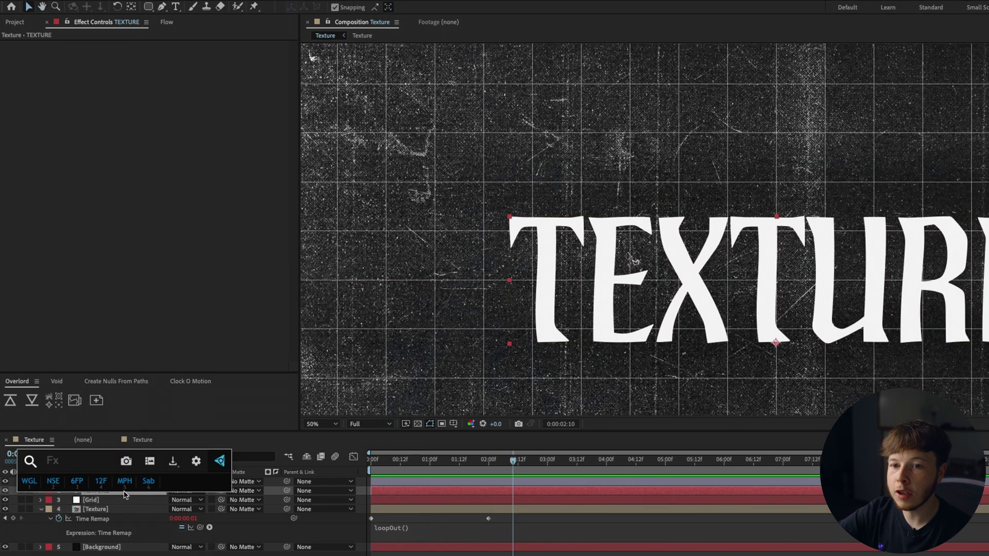
text(displ)
key(Down)
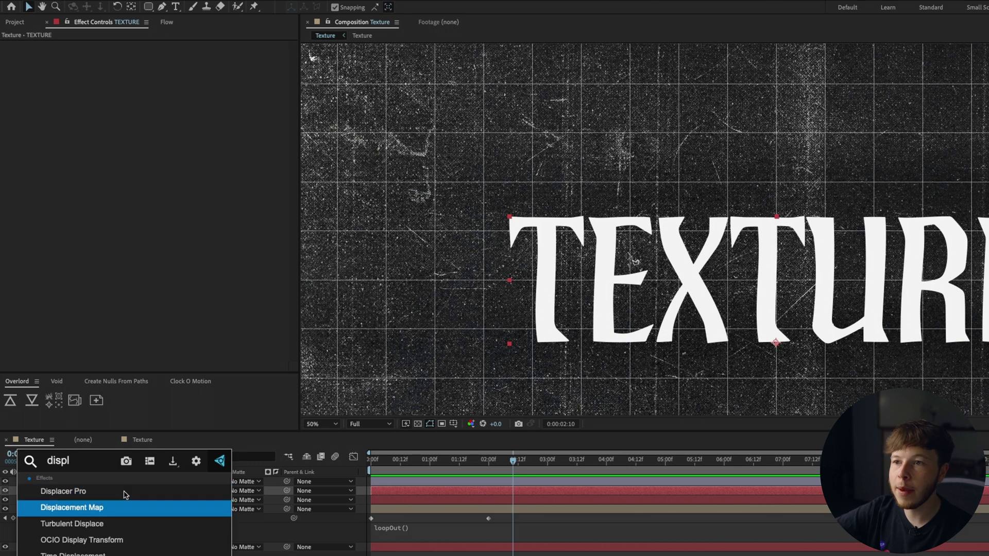
key(Return)
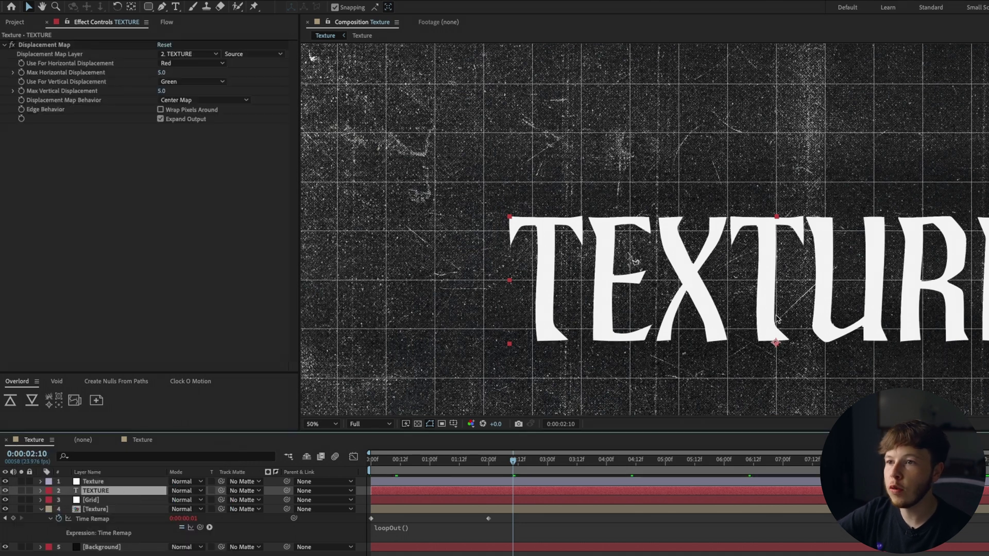
Set the title's displacement map layer to 4. Texture with Effects & Masks, and adjust the maximum displacement
click(199, 55)
click(198, 126)
click(237, 55)
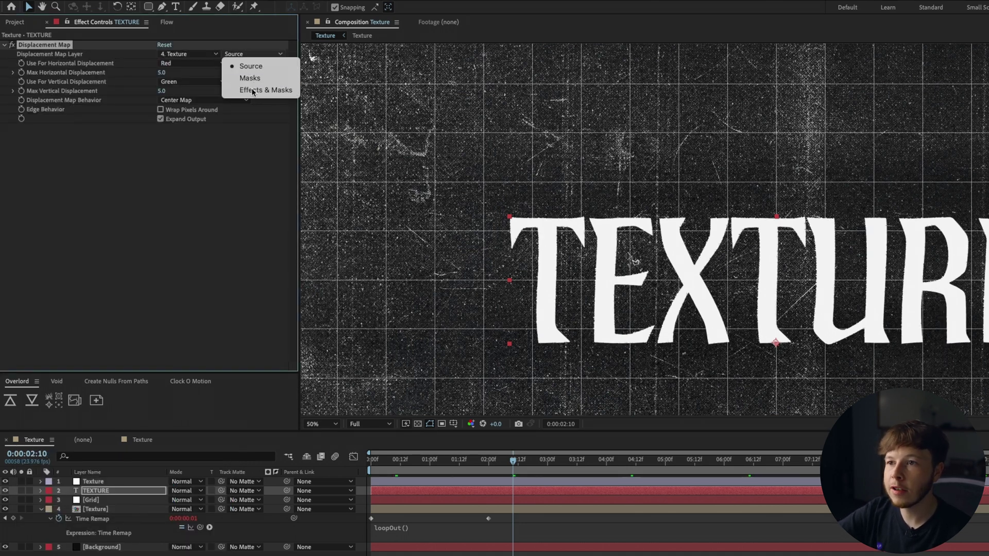
click(253, 91)
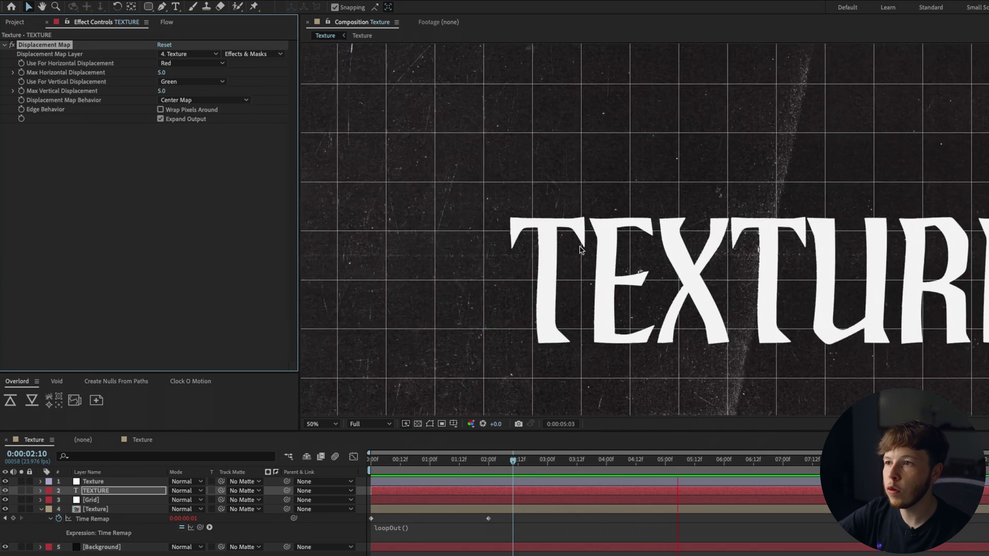
drag(160, 72, 194, 93)
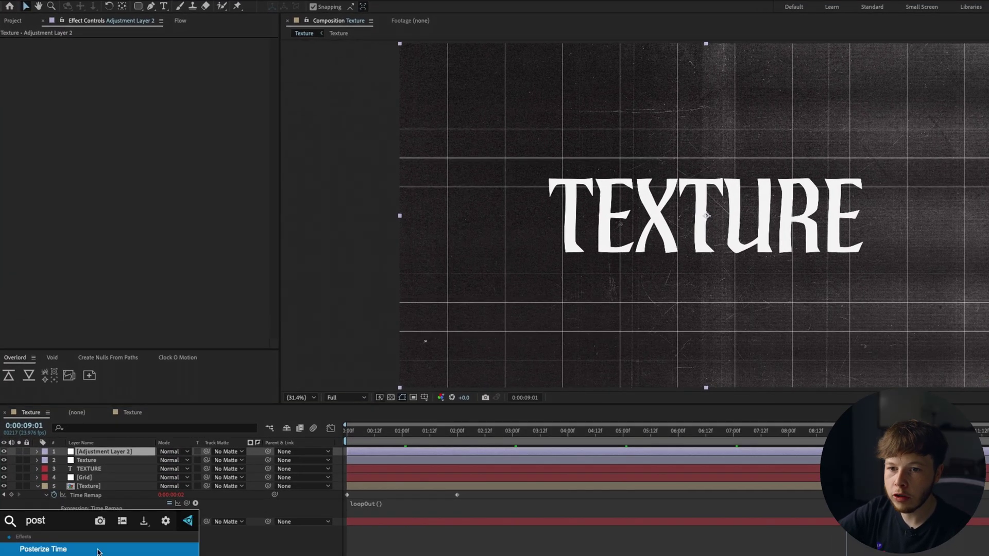
Apply a Posterize Time effect with a frame rate of 6 to the topmost adjustment layer
click(97, 550)
click(156, 52)
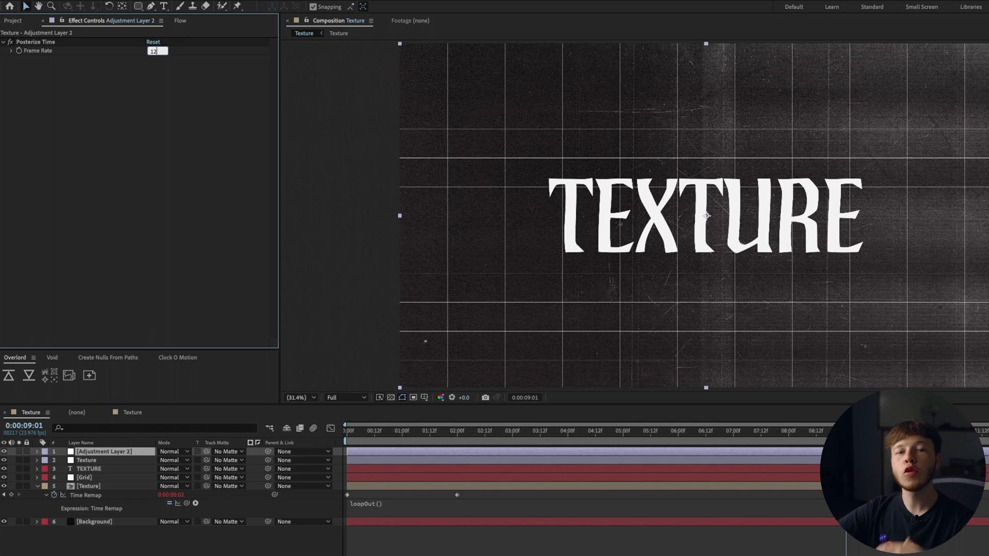
text(6)
key(Return)
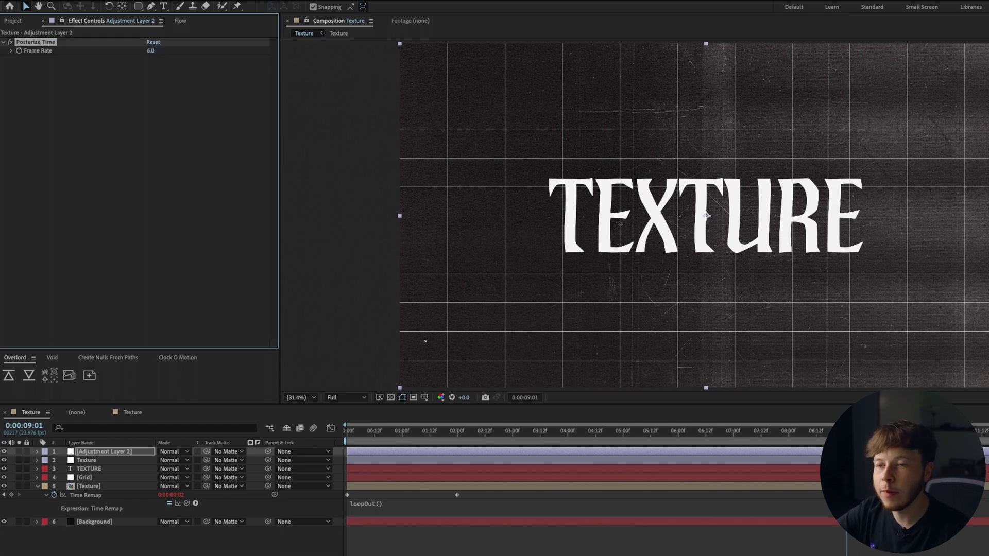
click(163, 547)
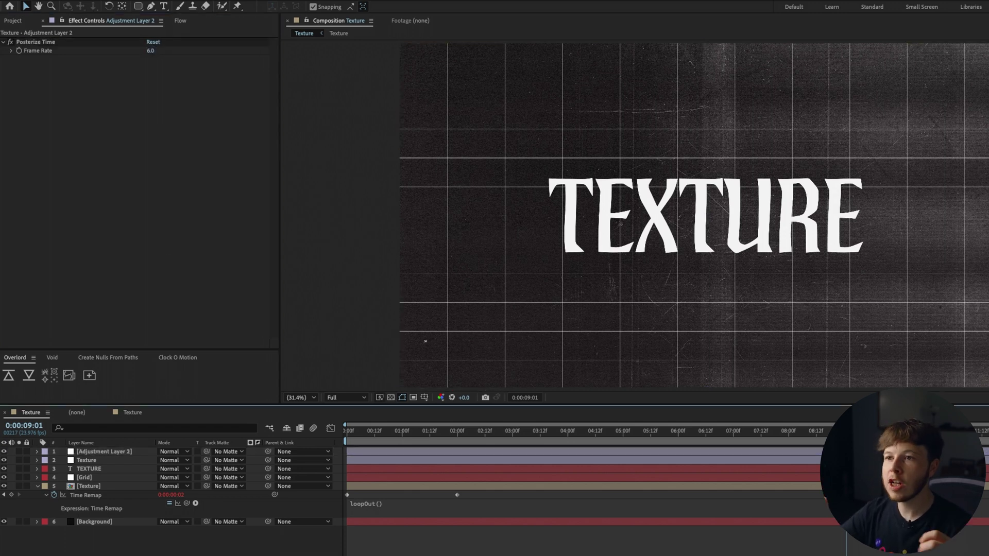
Add a new adjustment layer at the top of the stack and apply a Transform effect to it
scroll(632, 267, up, 5)
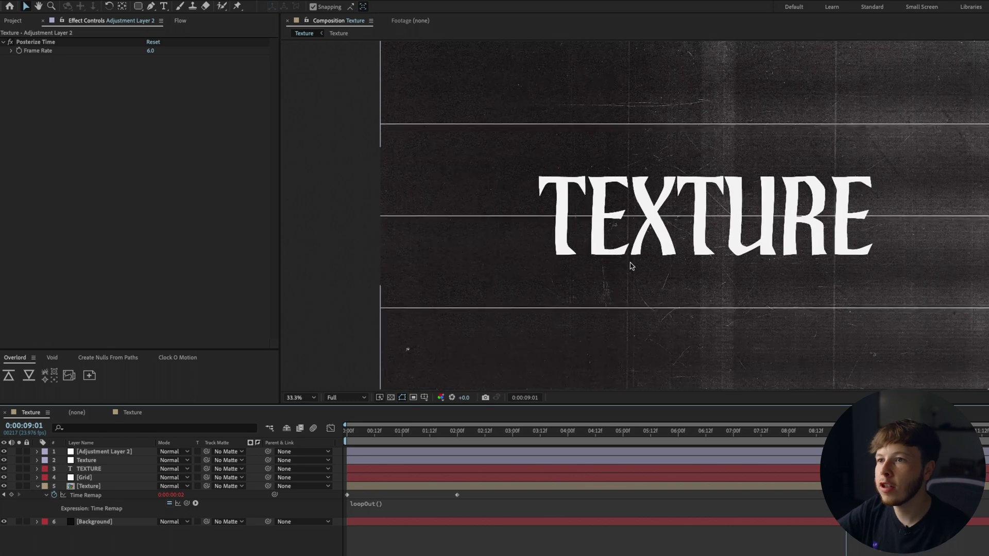
scroll(669, 245, down, 1)
drag(669, 244, 613, 251)
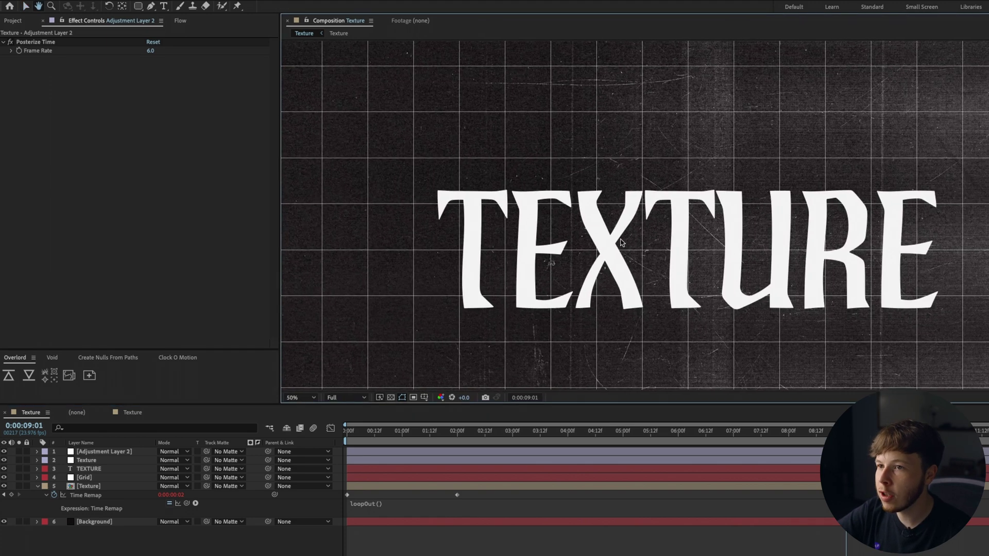
click(123, 452)
key(super+alt+y)
key(ctrl+space)
text(tran)
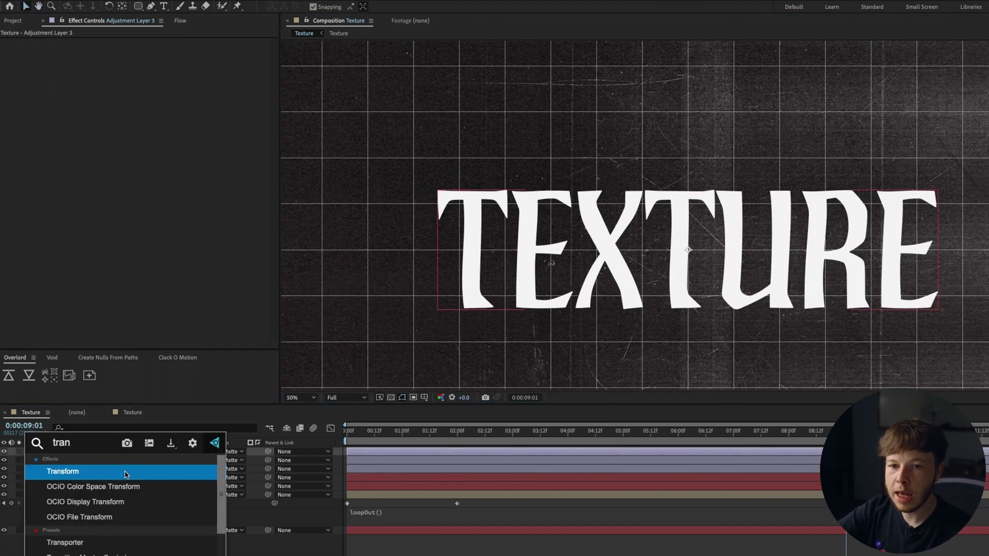
key(Return)
Give the Transform position a posterizeTime(6) and wiggle expression with frequency 14, and move its layer below the Posterize Time adjustment layer
alt+click(18, 59)
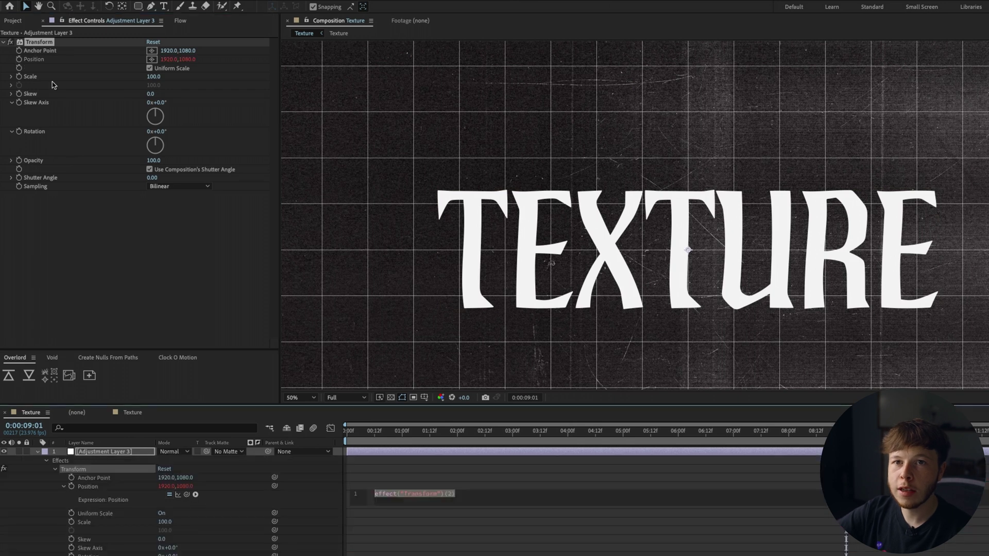
text(pos)
key(Return)
text(6) )
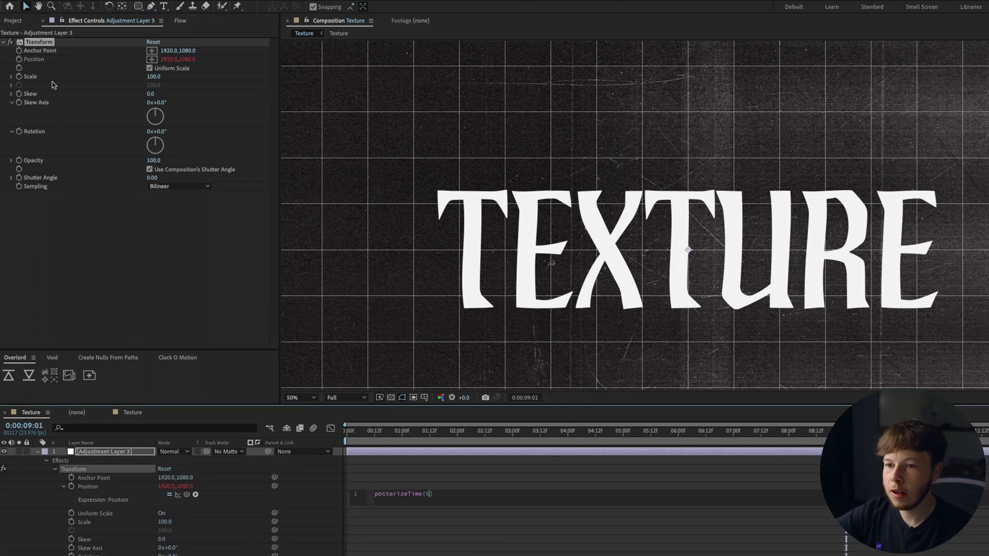
text(wiggle())
key(Return)
text(14)
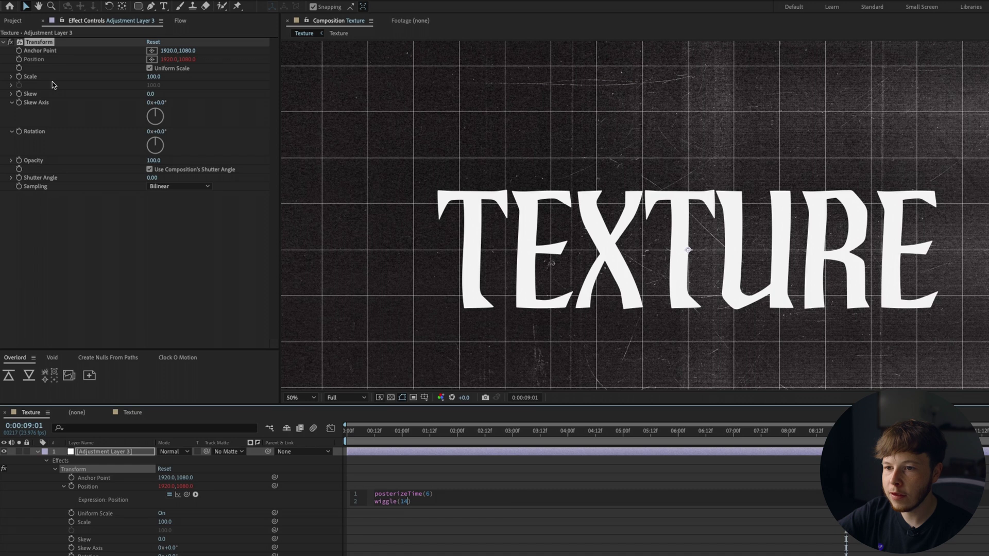
click(451, 537)
drag(103, 452, 105, 466)
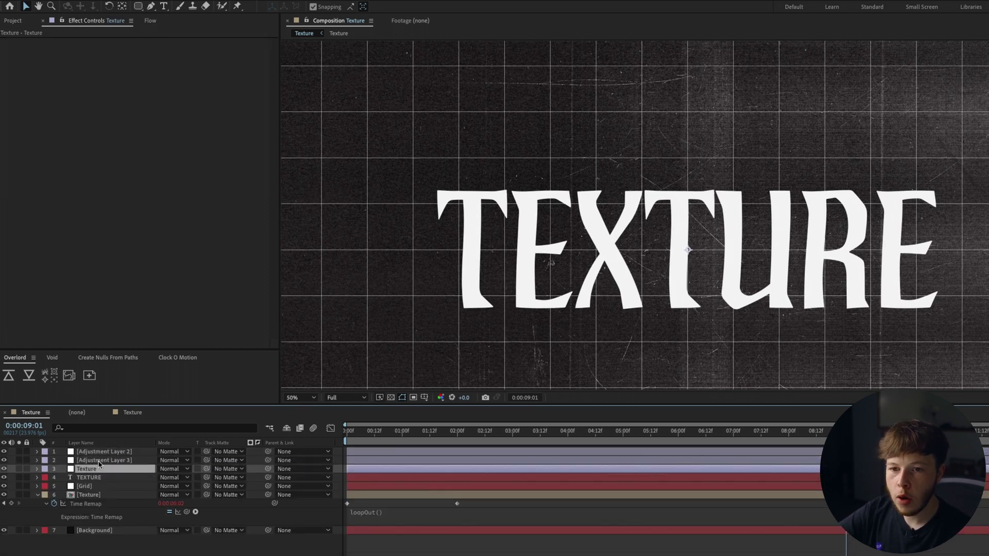
Add another adjustment layer directly above the Texture adjustment layer and apply a Tritone effect to it
click(96, 470)
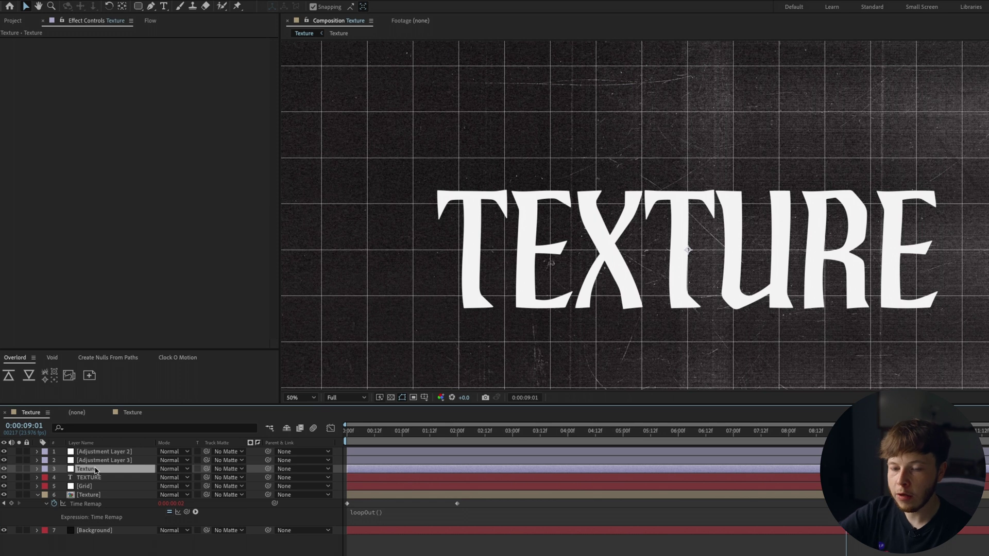
key(ctrl+alt+y)
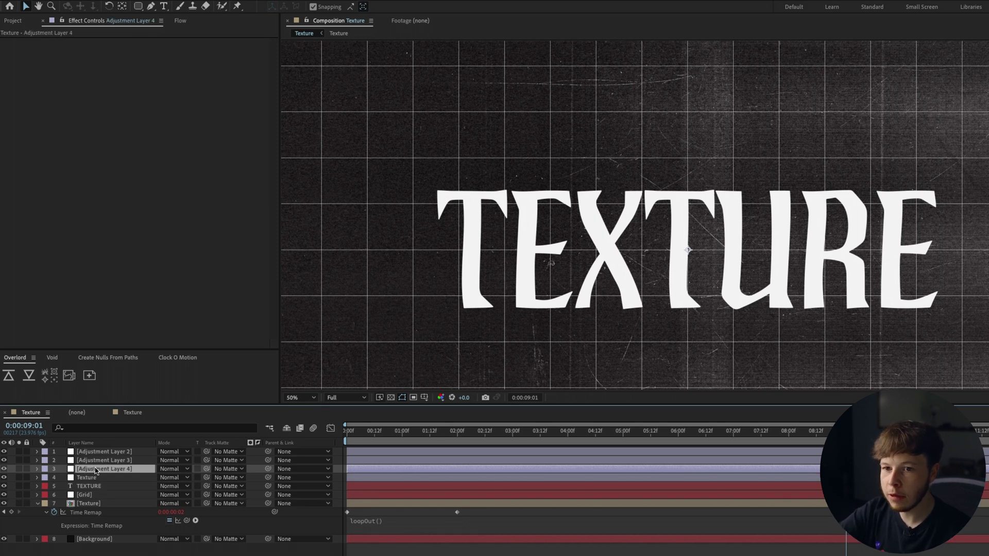
key(ctrl+space)
text(tri)
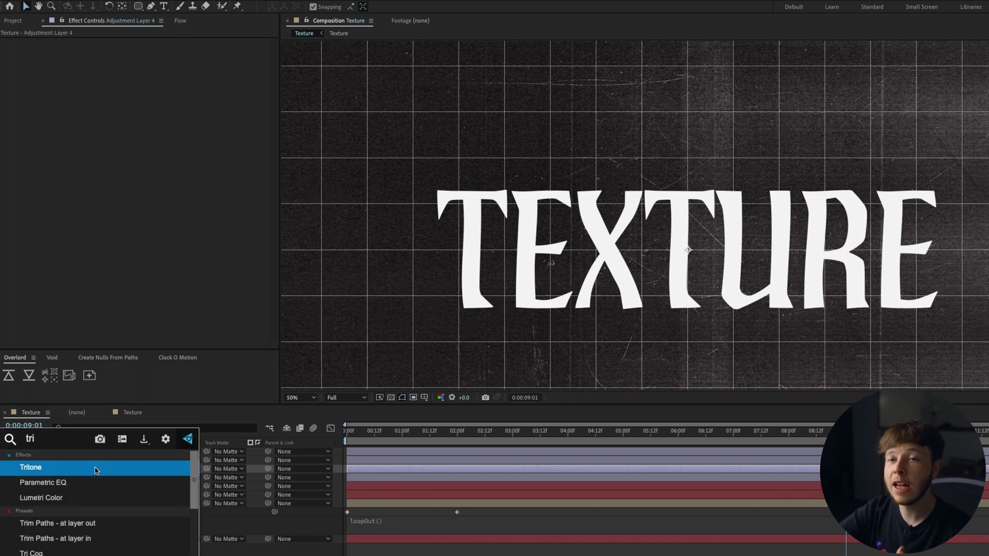
click(96, 468)
key(shift+slash)
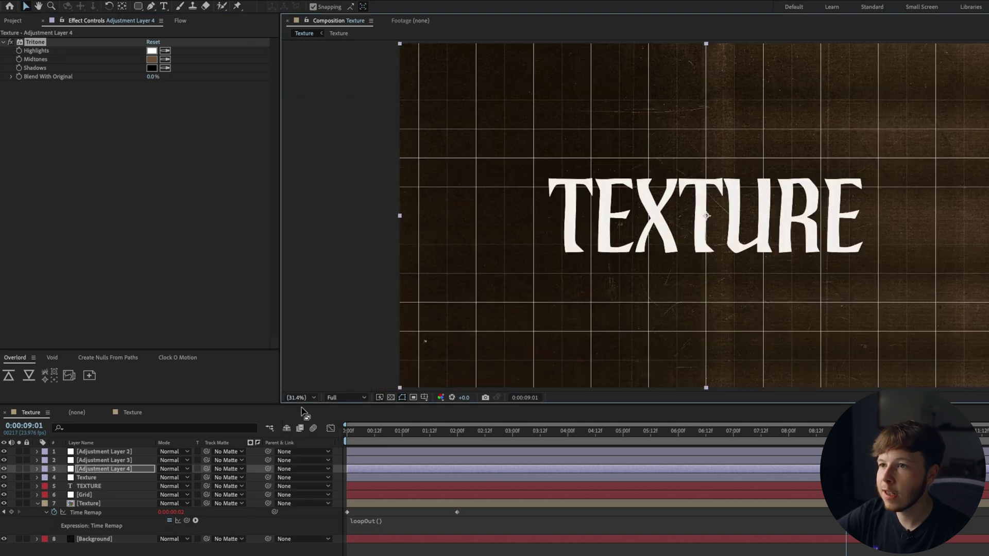
Set the Tritone midtones color to the bright purple B400FF
click(153, 61)
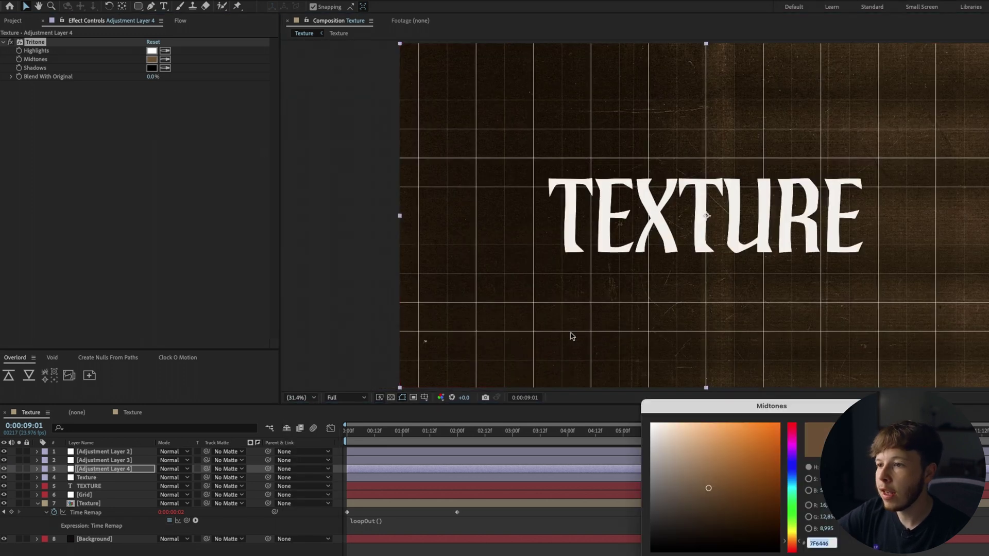
click(762, 435)
drag(791, 499, 786, 450)
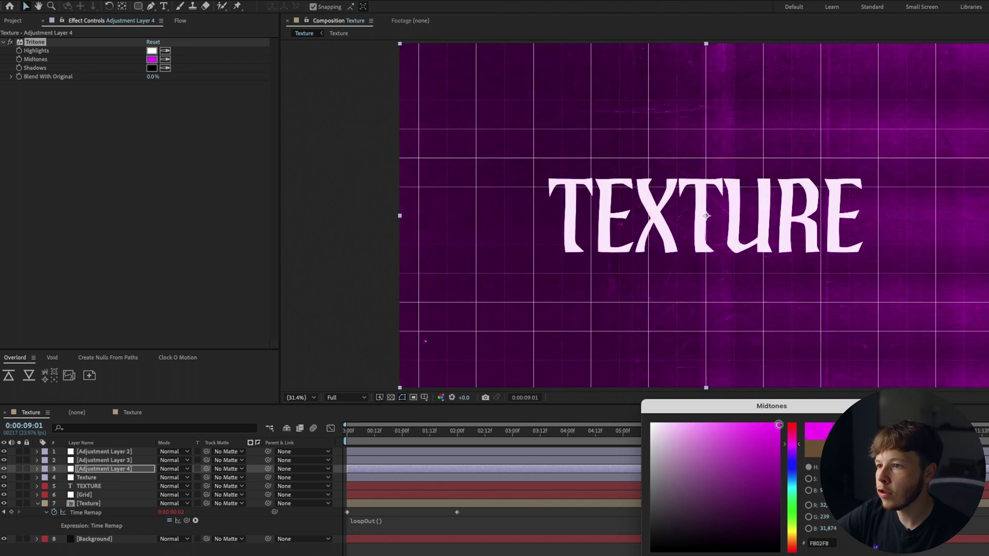
drag(778, 425, 820, 423)
click(793, 451)
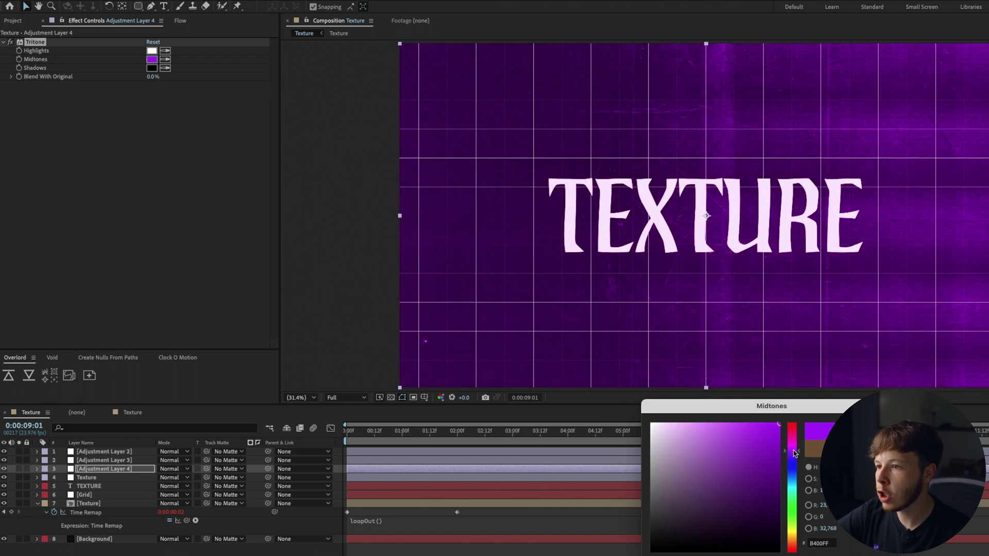
key(Return)
Apply Curves above Tritone and shape a high-contrast RGB curve with darkened shadows and raised highlights
key(ctrl+space)
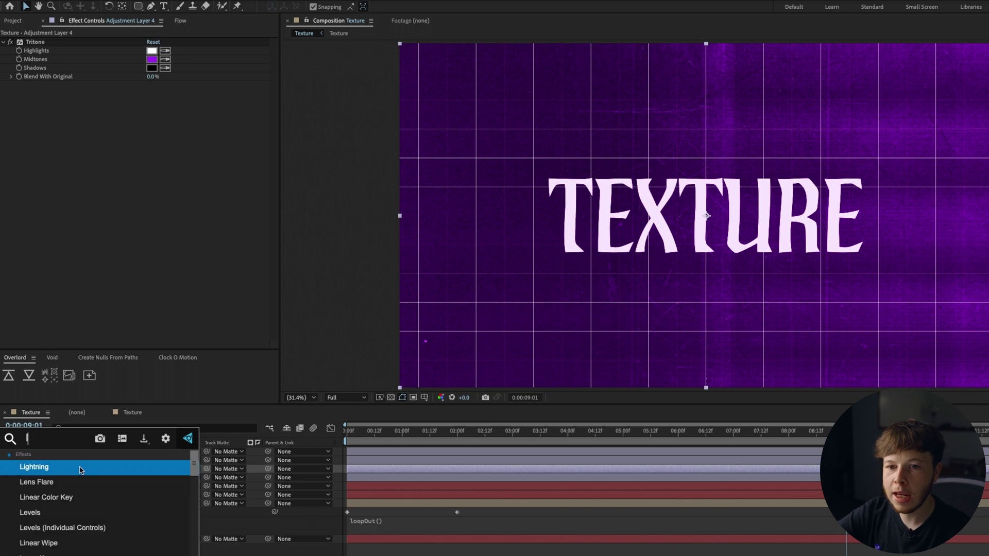
text(cu)
click(81, 469)
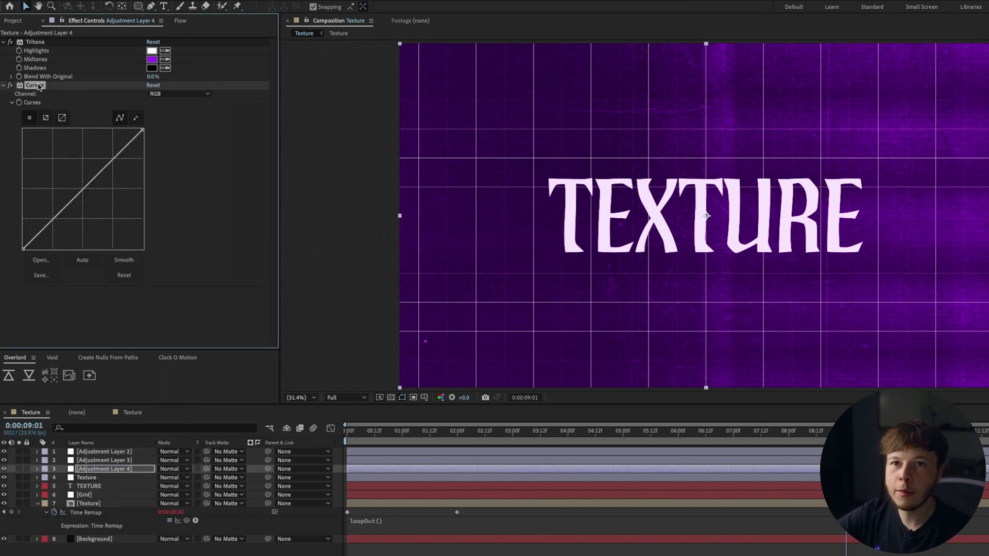
drag(39, 87, 37, 42)
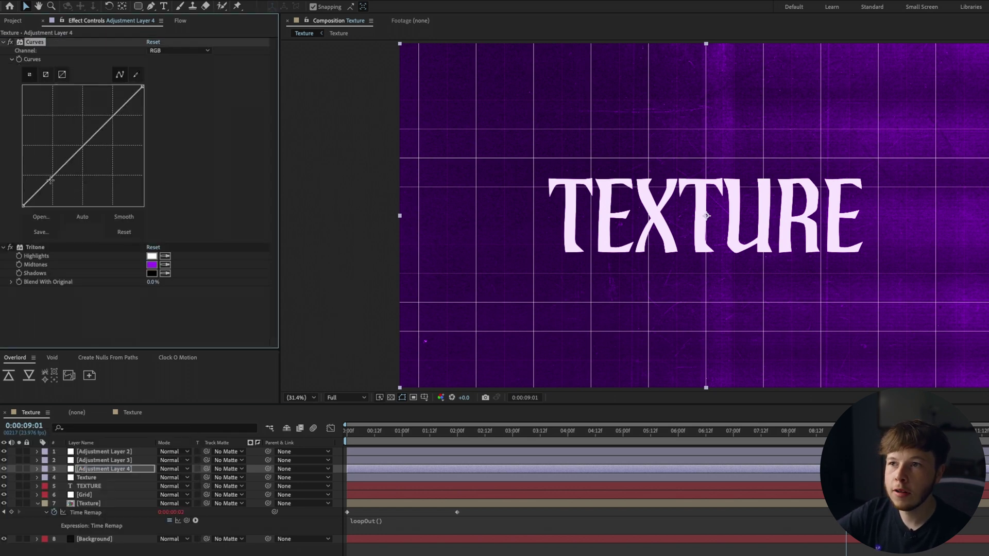
drag(51, 180, 60, 189)
click(116, 113)
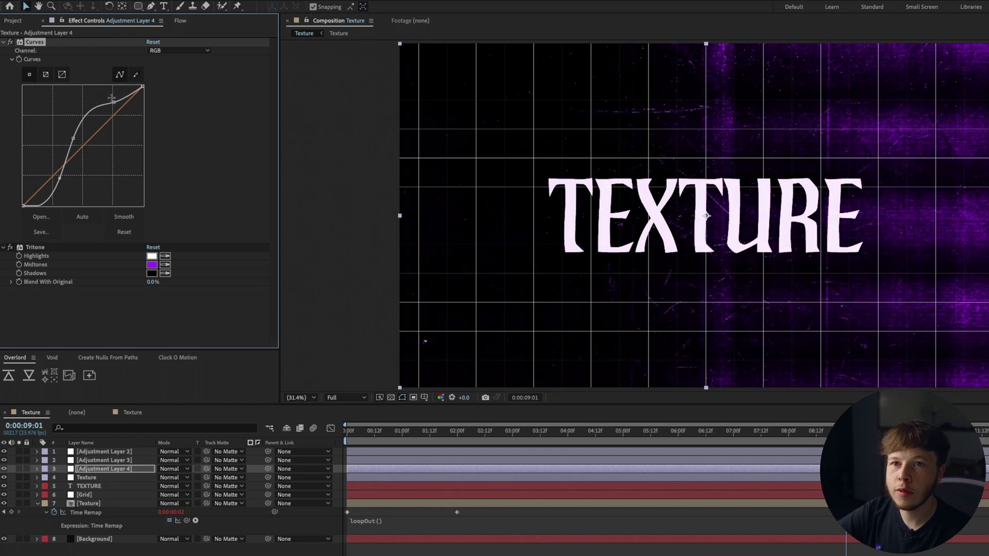
drag(117, 110, 114, 99)
Try a Posterize effect on the Tritone adjustment layer at levels 2 and 5, delete it, and re-enable Curves
click(91, 471)
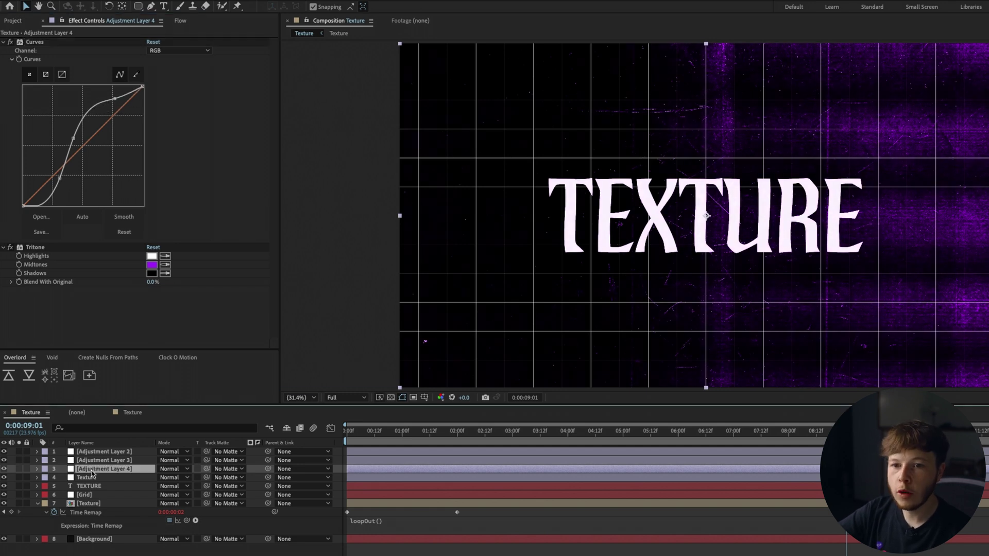
key(ctrl+space)
text(post)
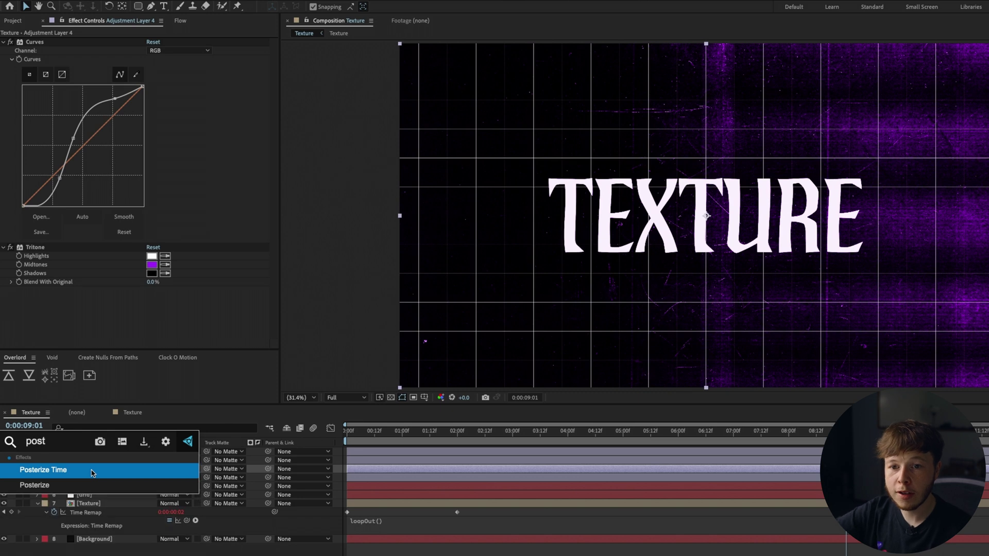
key(Down)
key(Return)
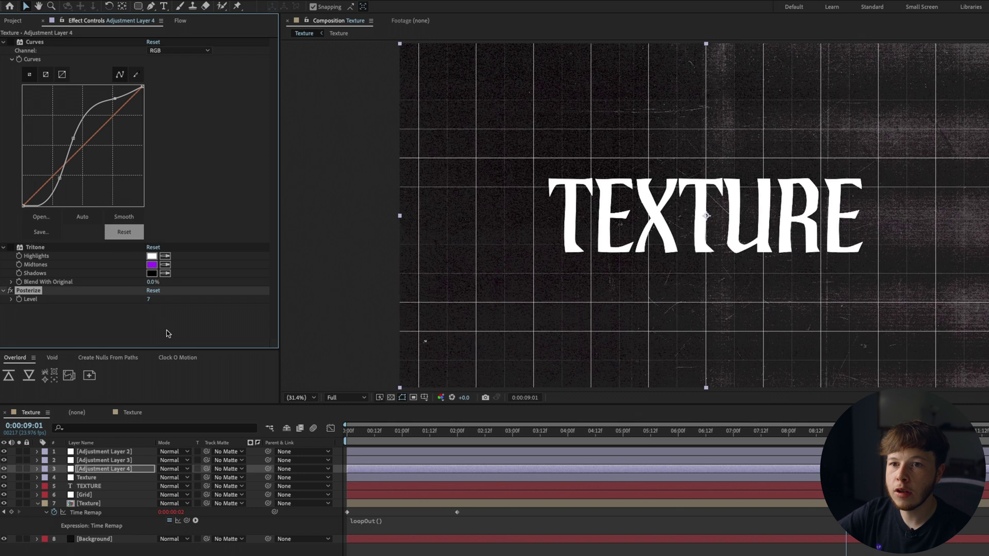
drag(149, 300, 116, 308)
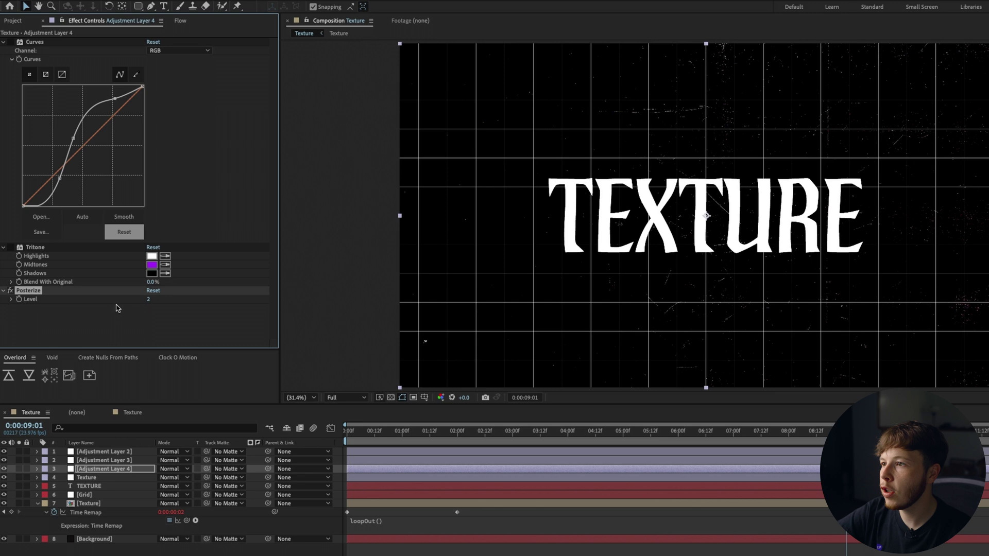
drag(118, 308, 129, 309)
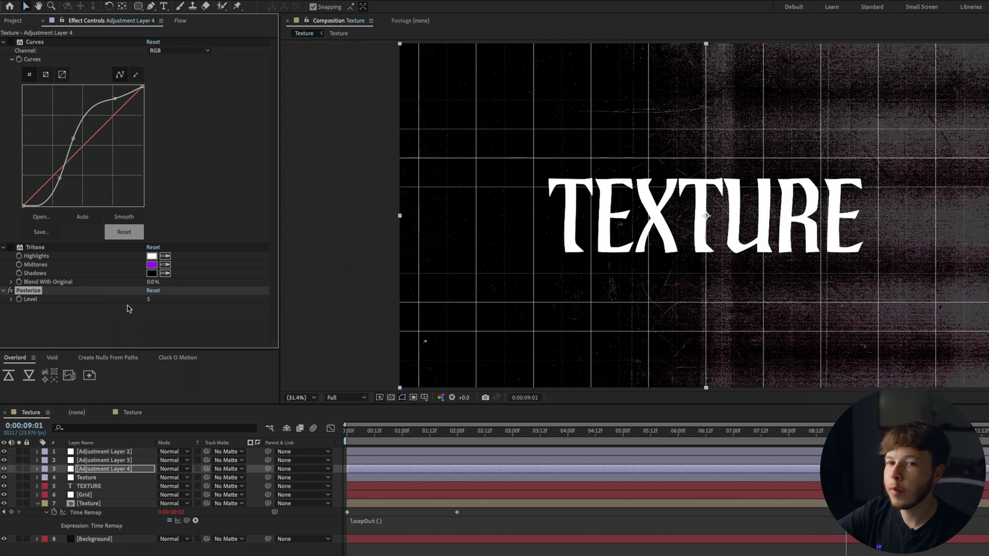
key(Delete)
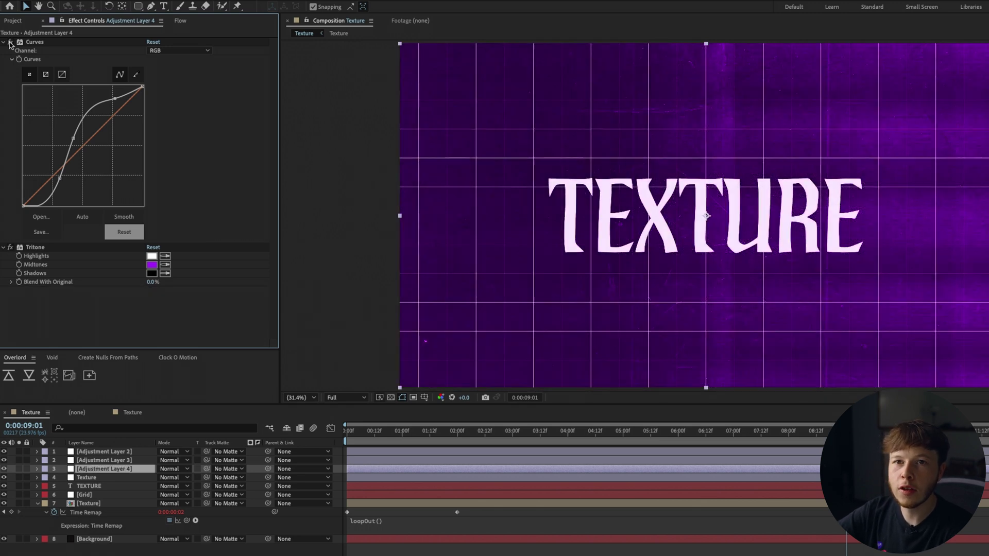
click(11, 43)
click(517, 546)
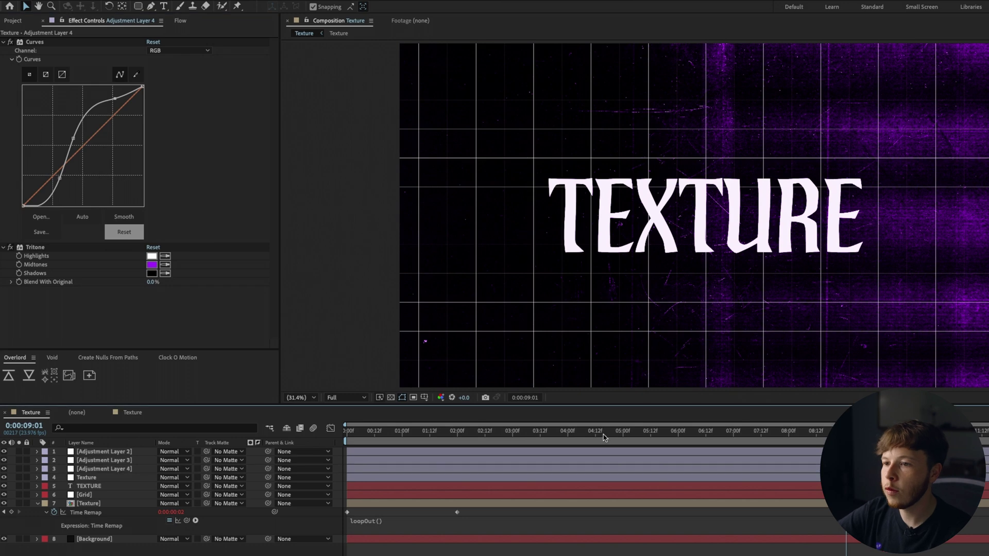